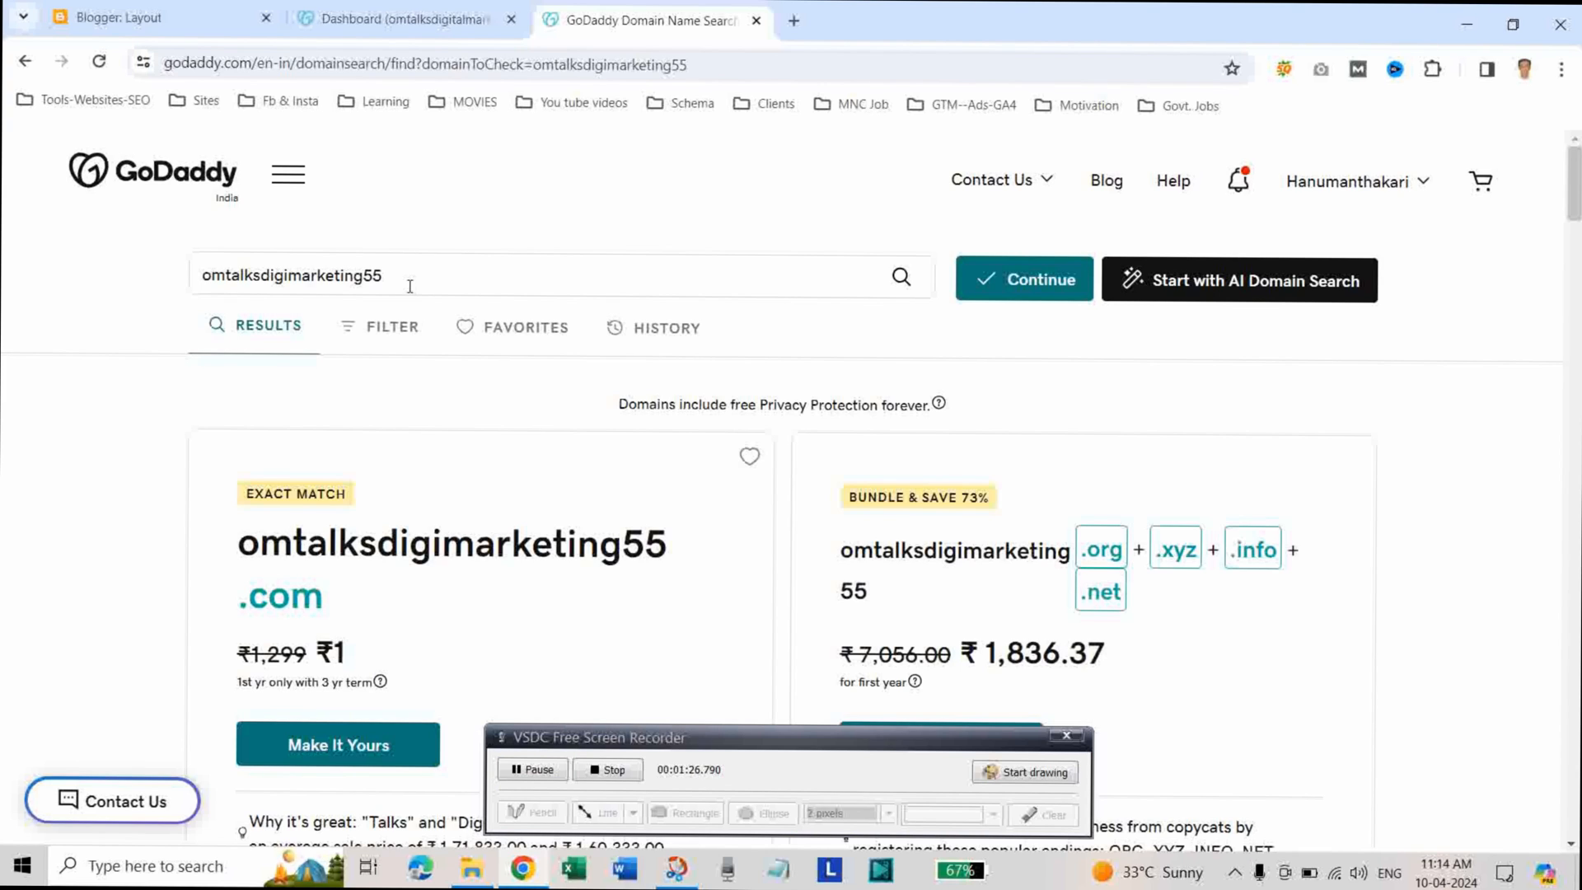
Review the available domain extensions and their prices in the search results for omtalksdigimarketing55
scroll(424, 404, "down", 15)
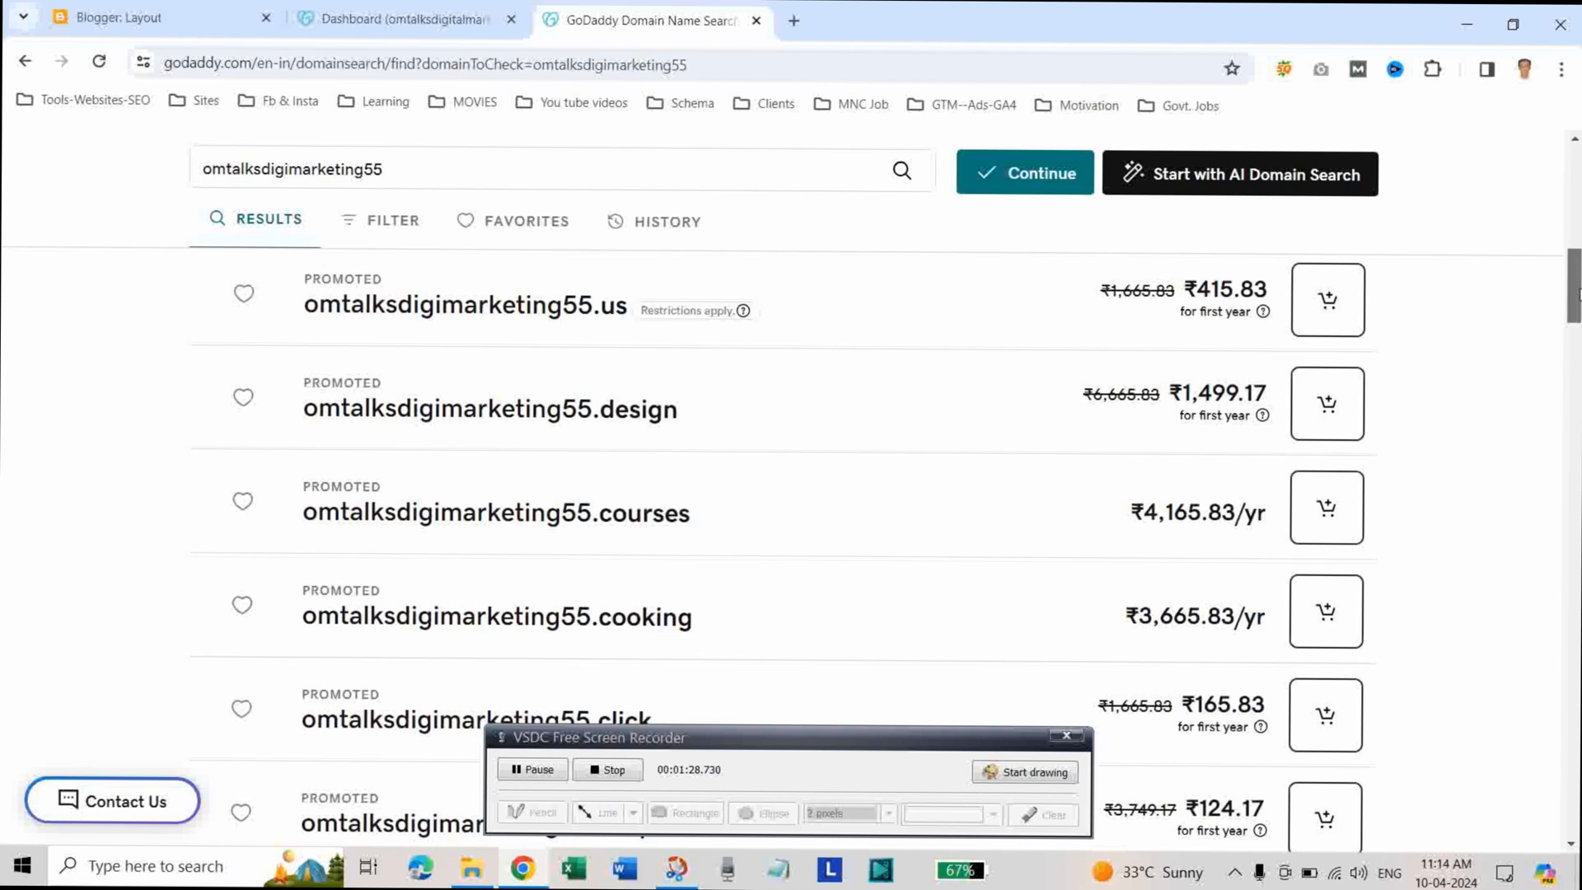
scroll(424, 404, "up", 3)
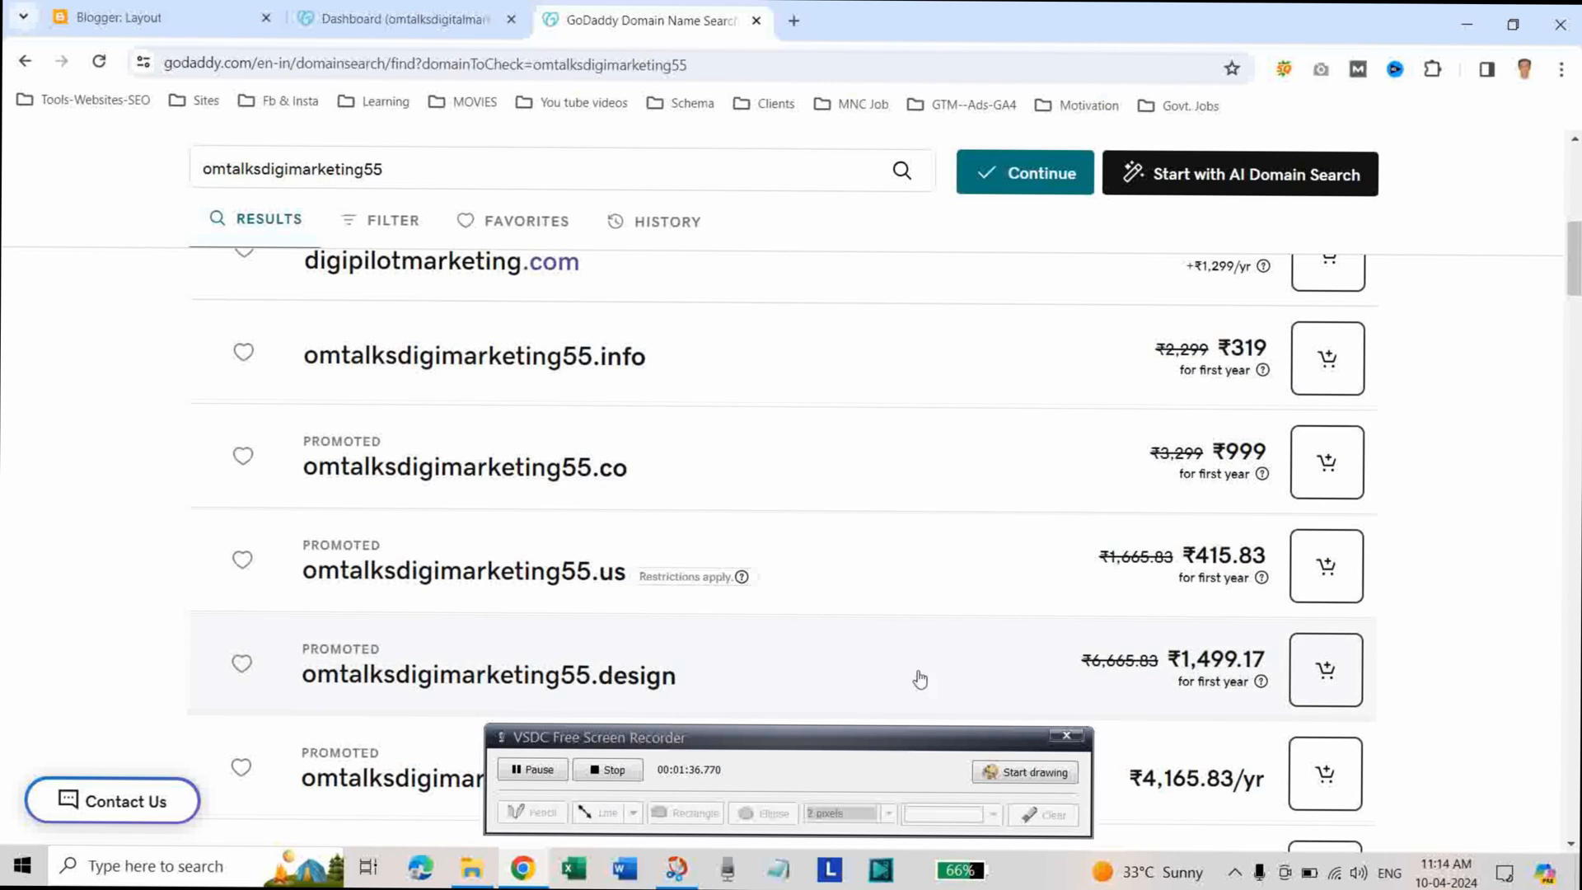
scroll(918, 678, "down", 6)
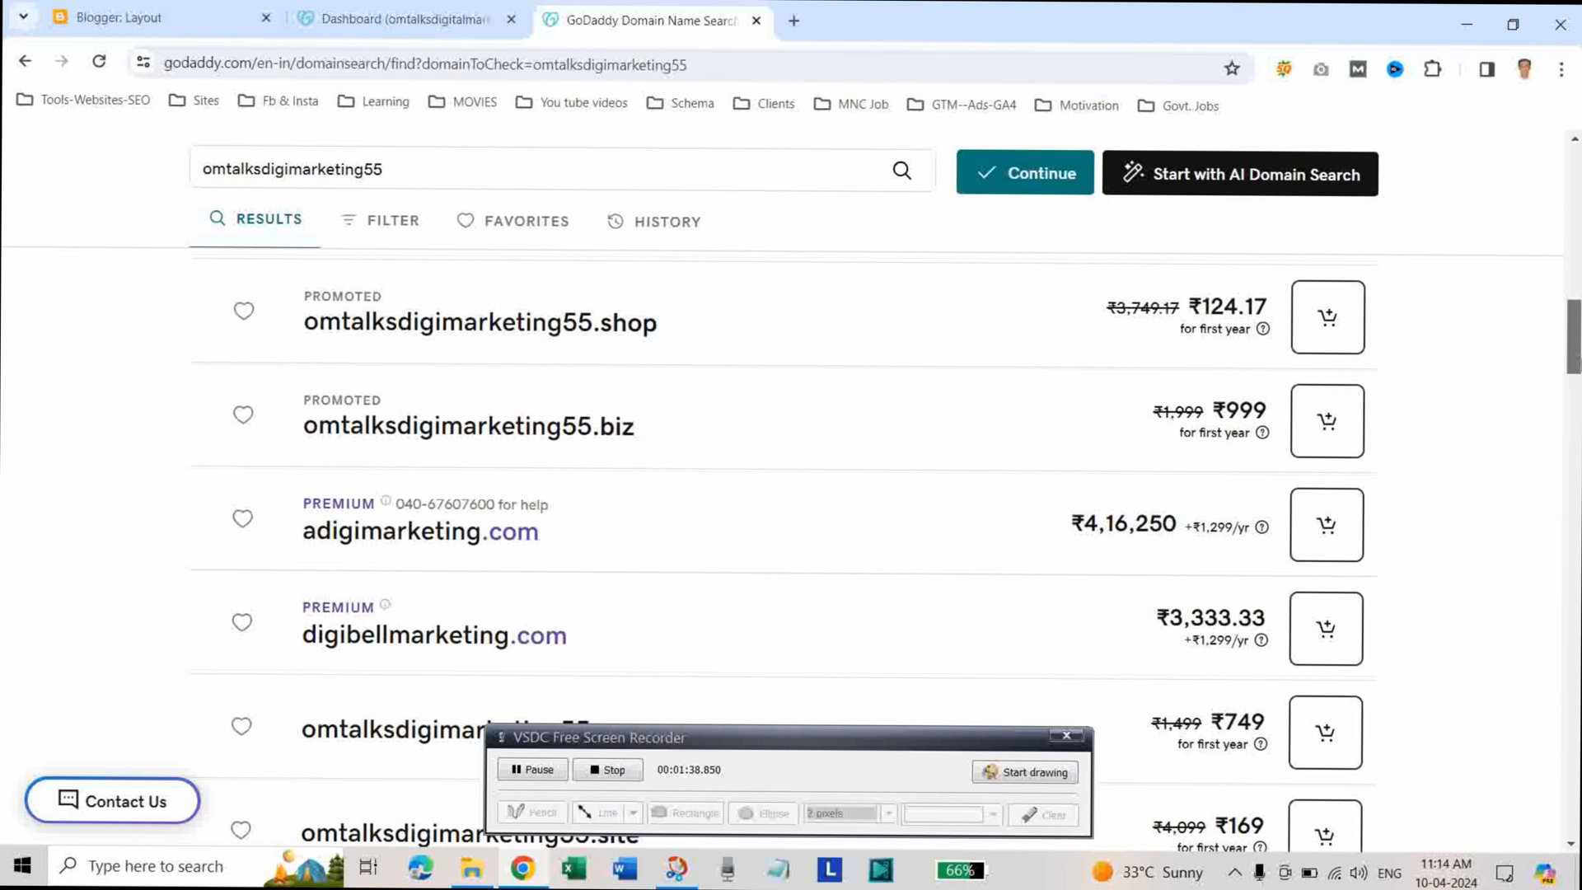
scroll(659, 577, "up", 6)
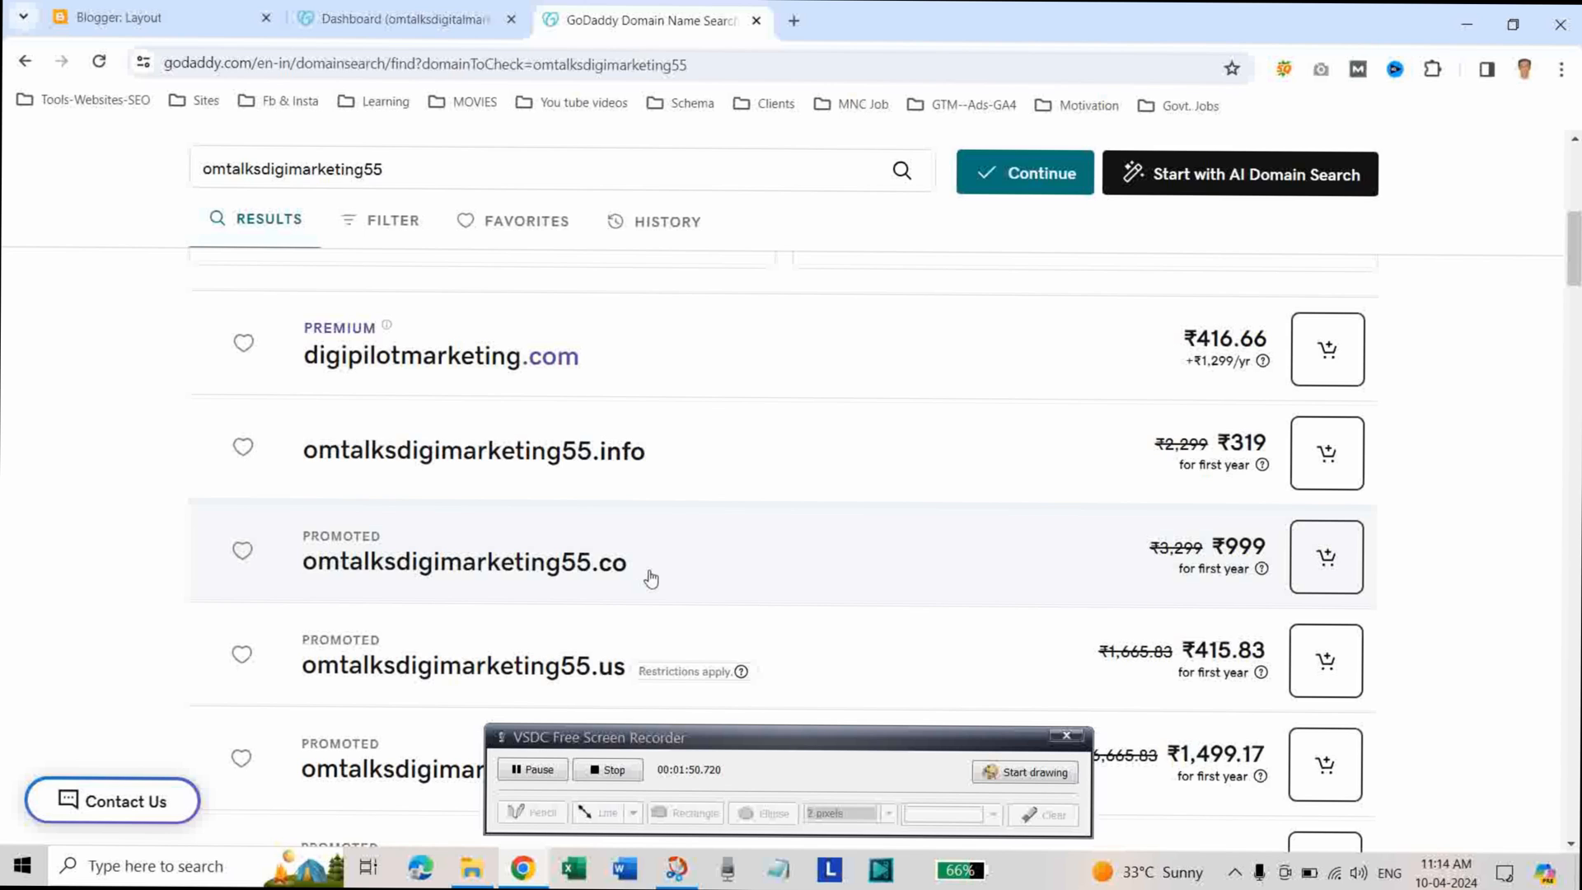
left_click_drag(1577, 263, 1577, 226)
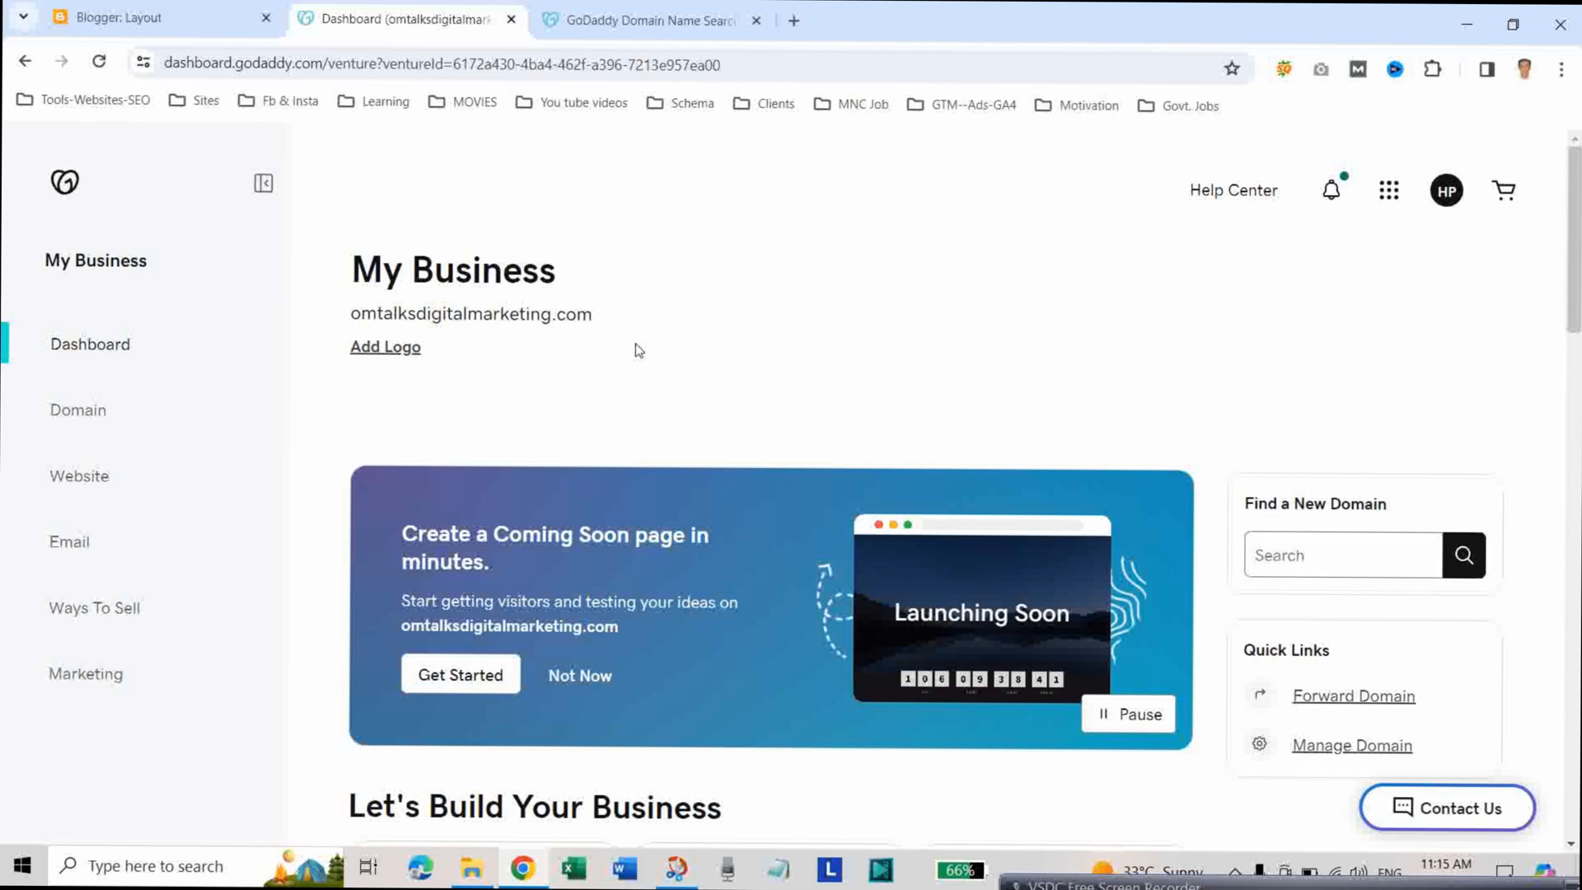
Switch to Blogger and open the Custom domain entry in the blog's Publishing settings
left_click(129, 19)
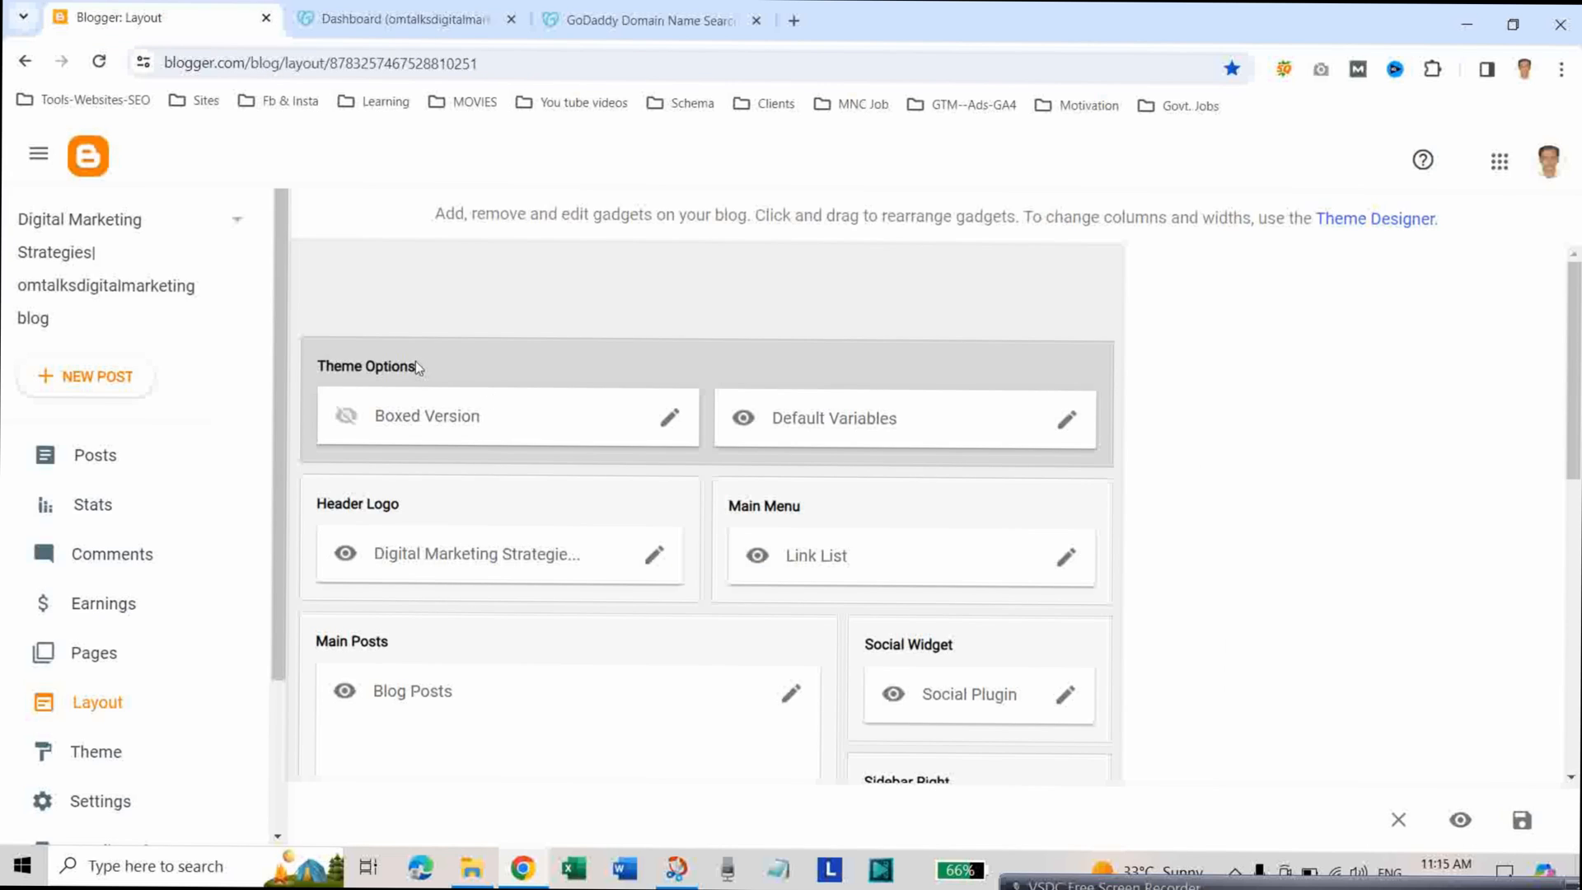
scroll(288, 688, "down", 1)
scroll(288, 688, "down", 2)
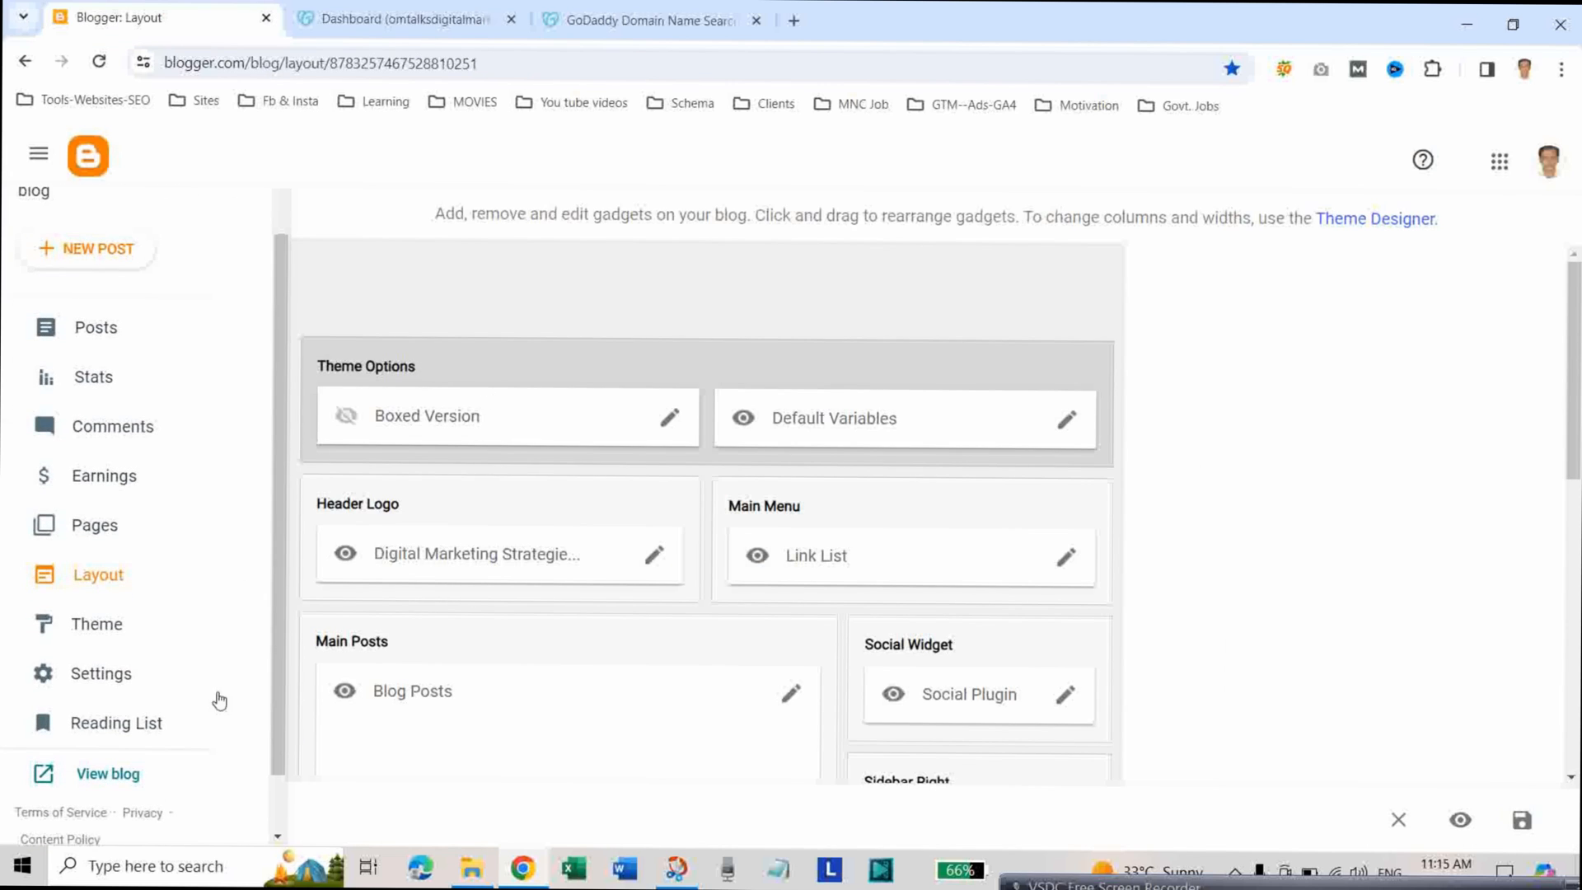
left_click(134, 680)
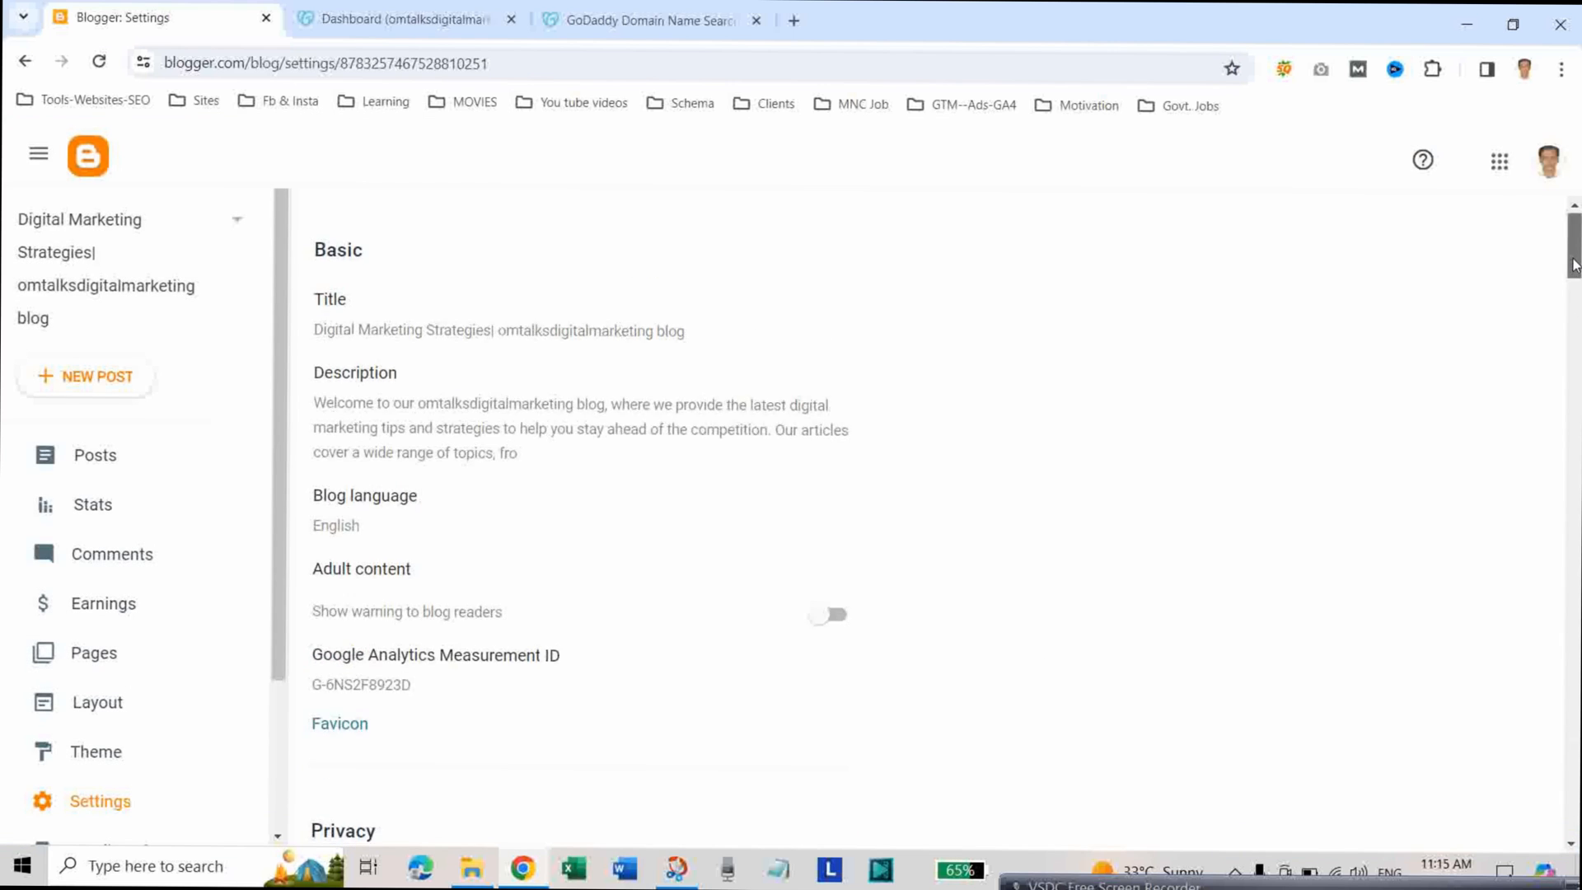
left_click_drag(1577, 258, 1573, 338)
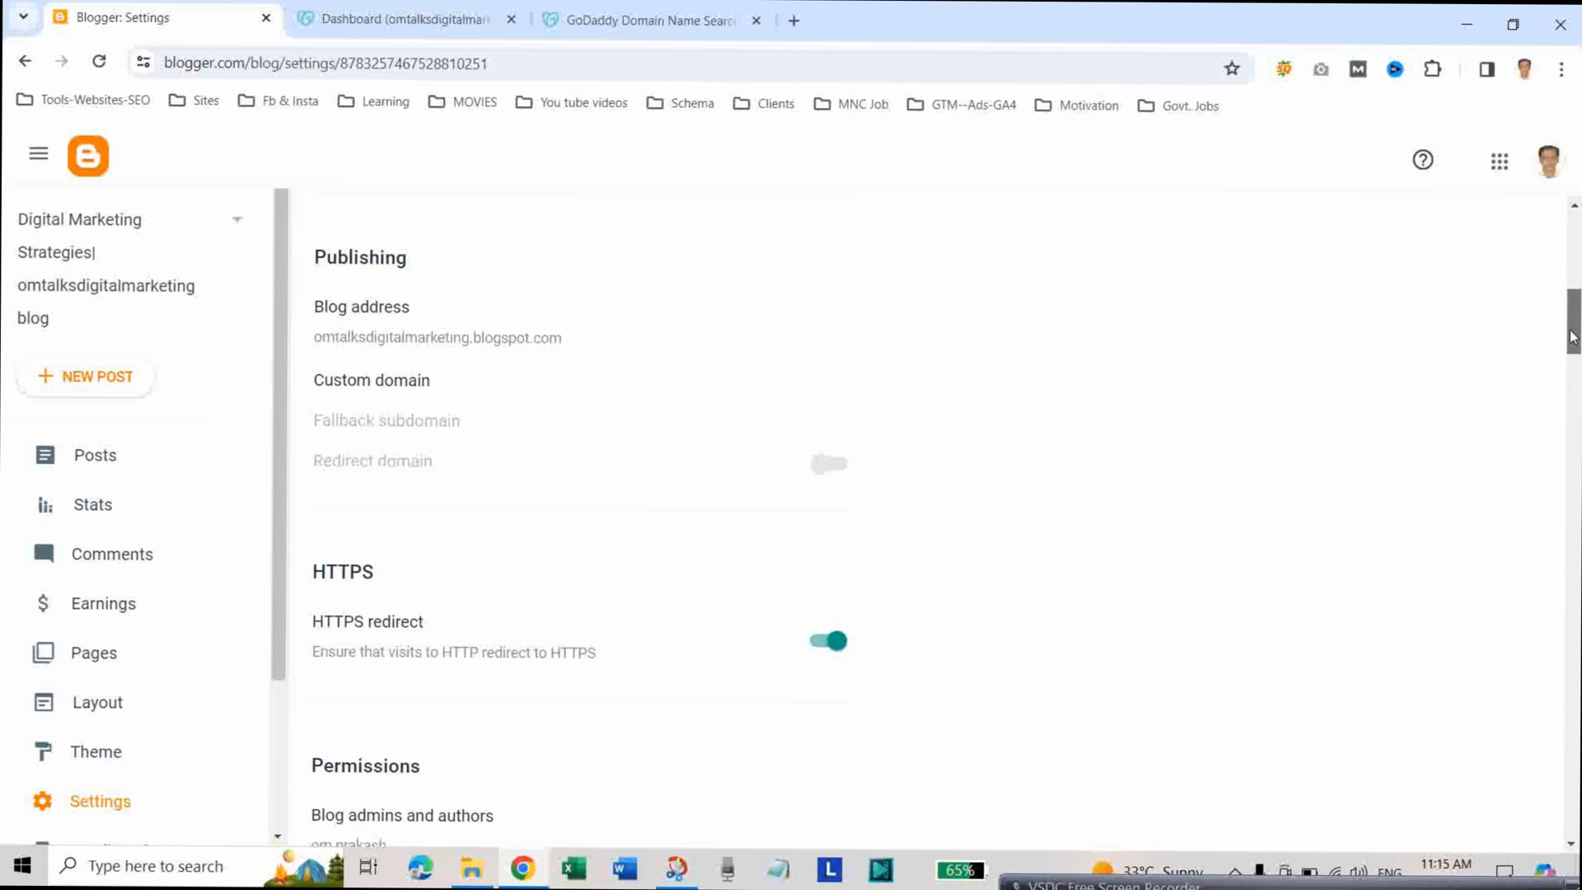
left_click(351, 384)
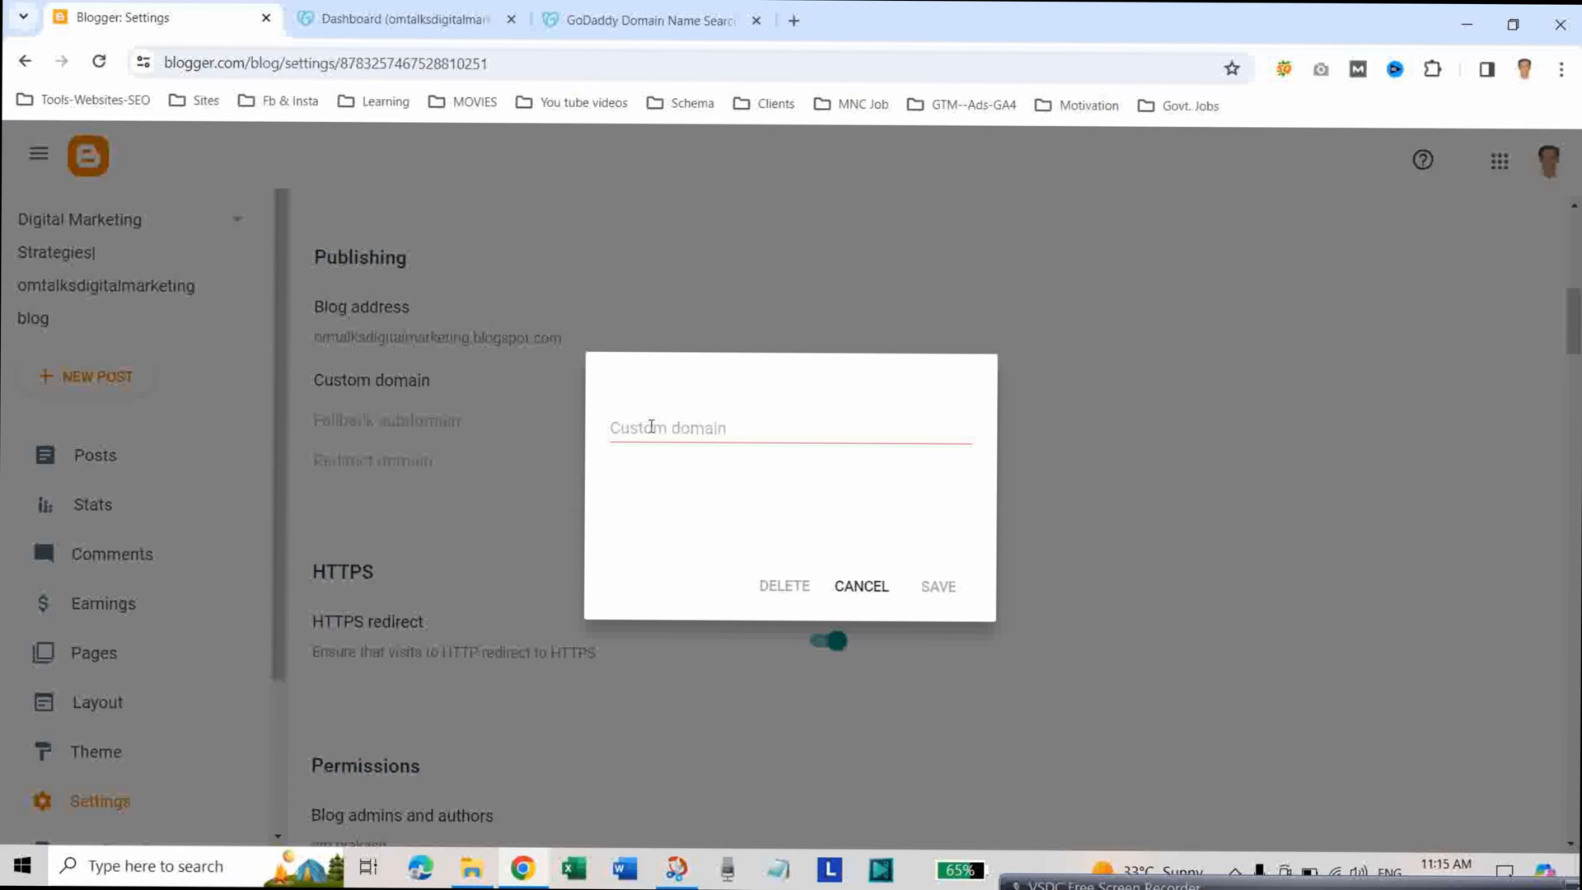
left_click(614, 429)
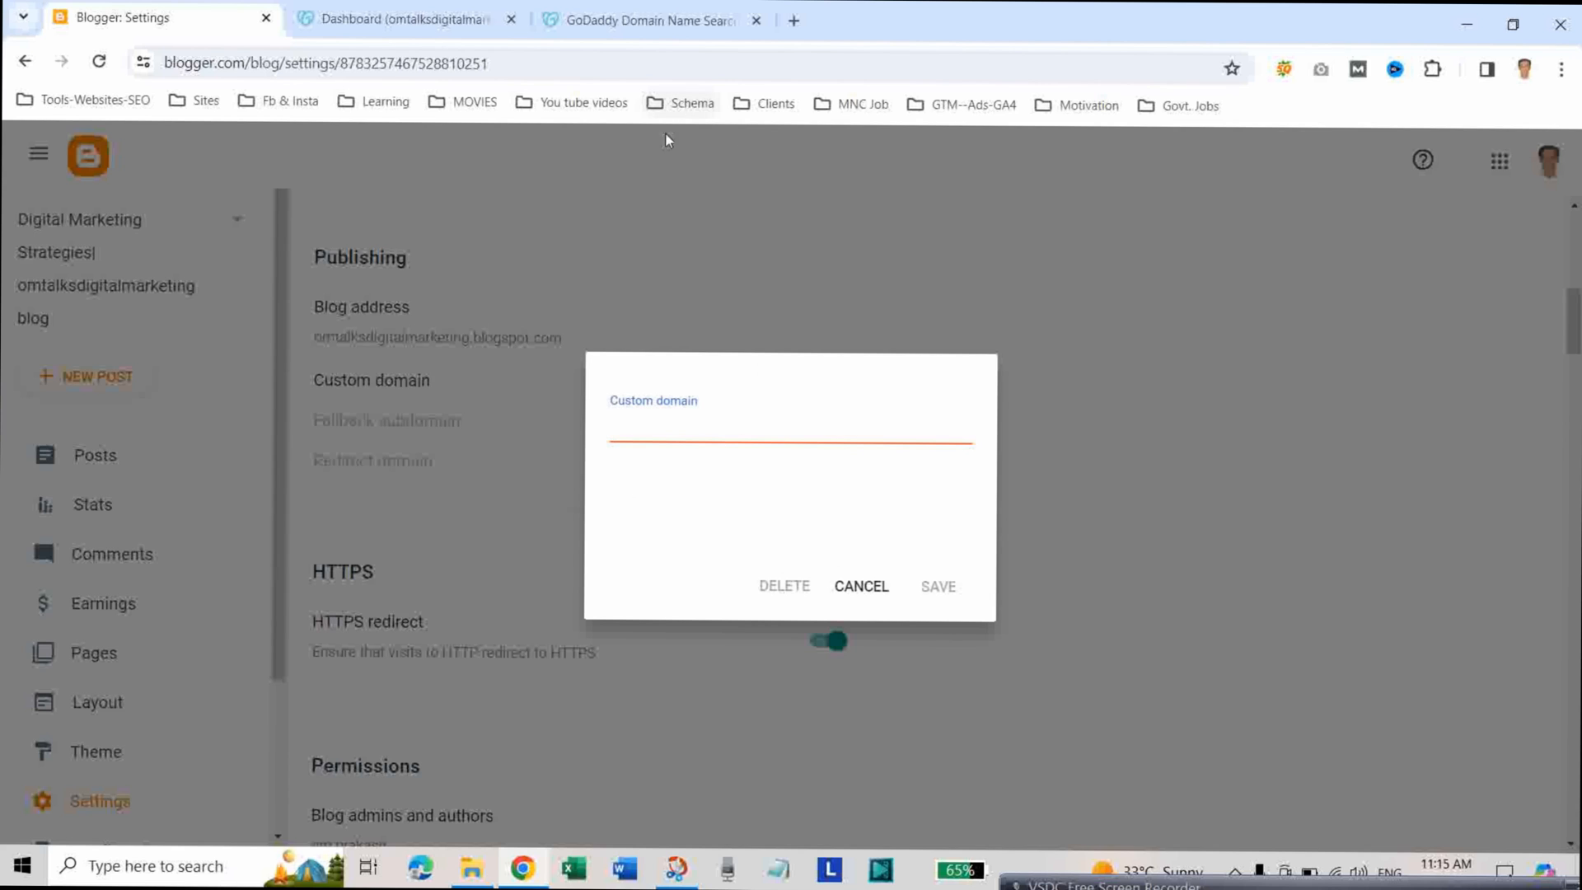
Copy omtalksdigitalmarketing.com from the GoDaddy dashboard and paste it as the custom domain in Blogger
left_click(379, 20)
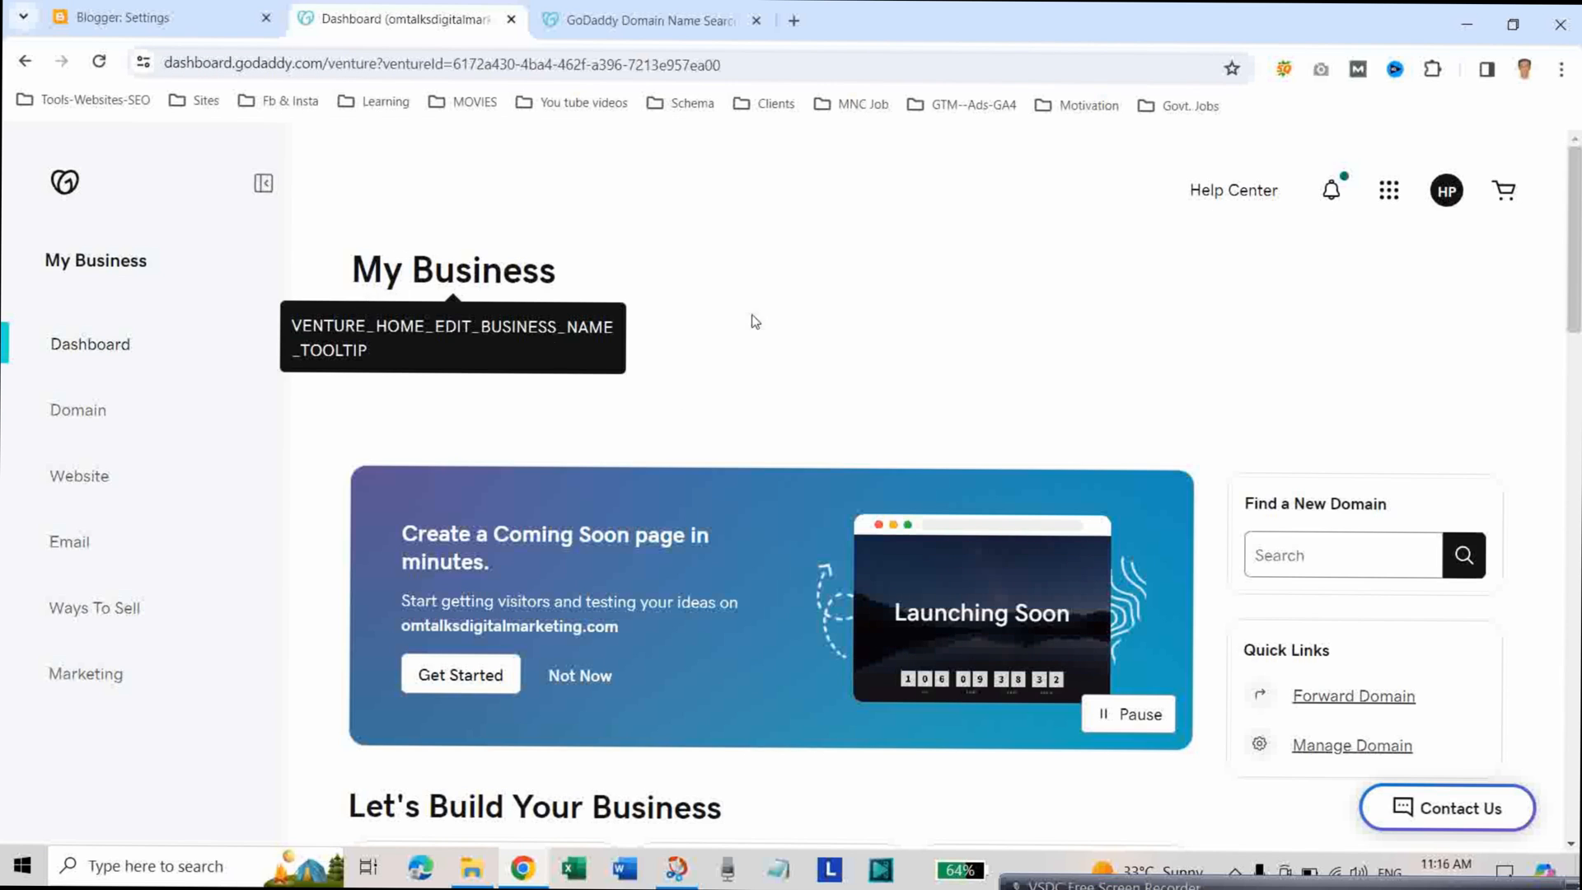
left_click_drag(593, 316, 354, 314)
key("ctrl+c")
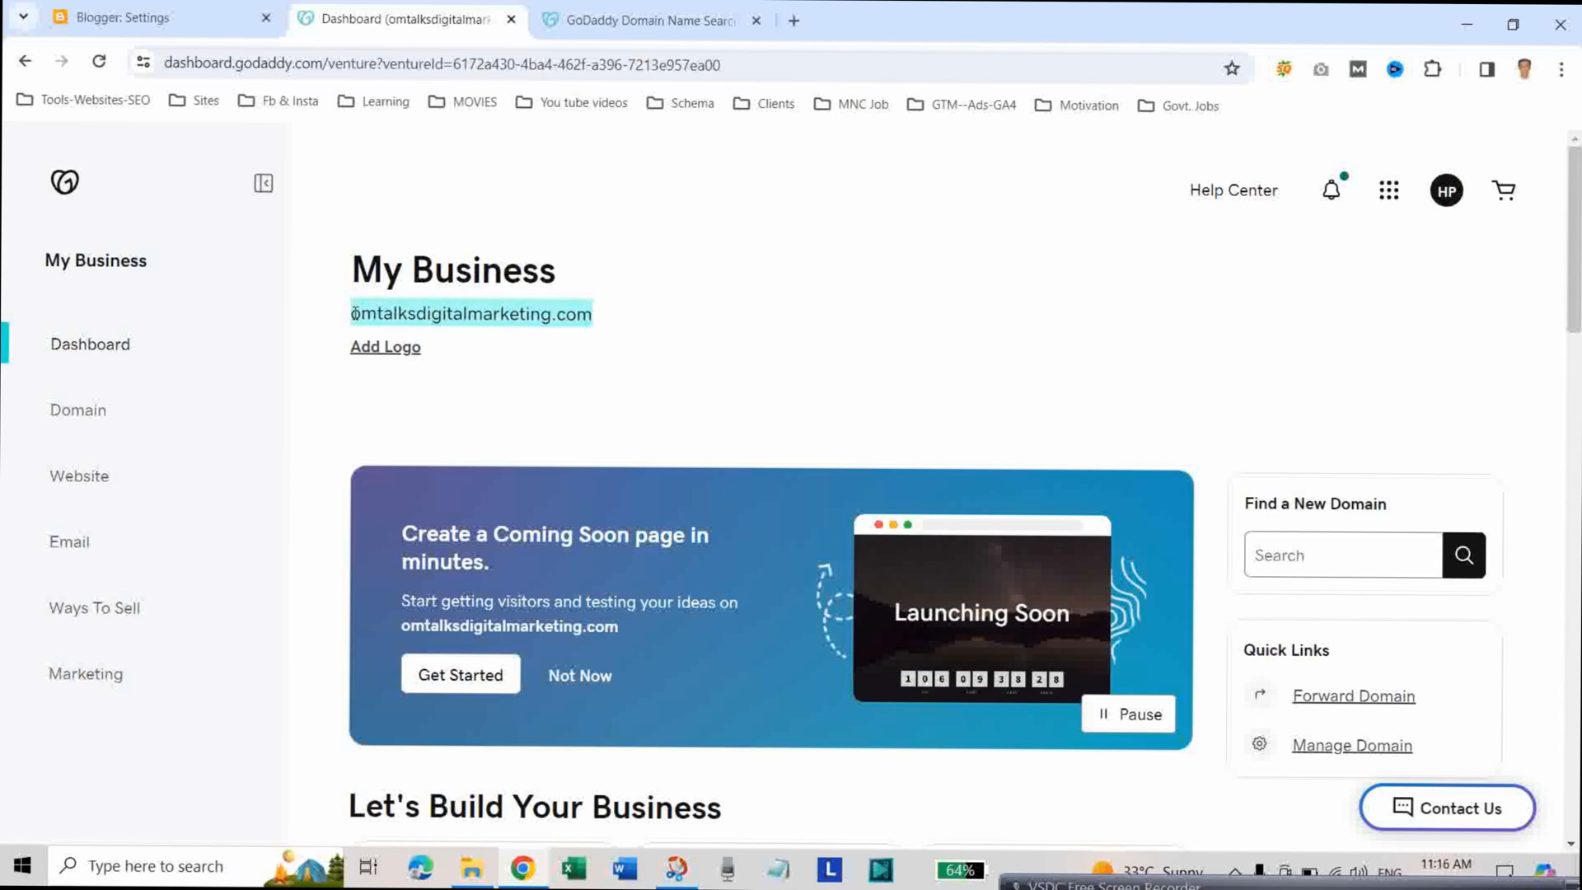
left_click(165, 18)
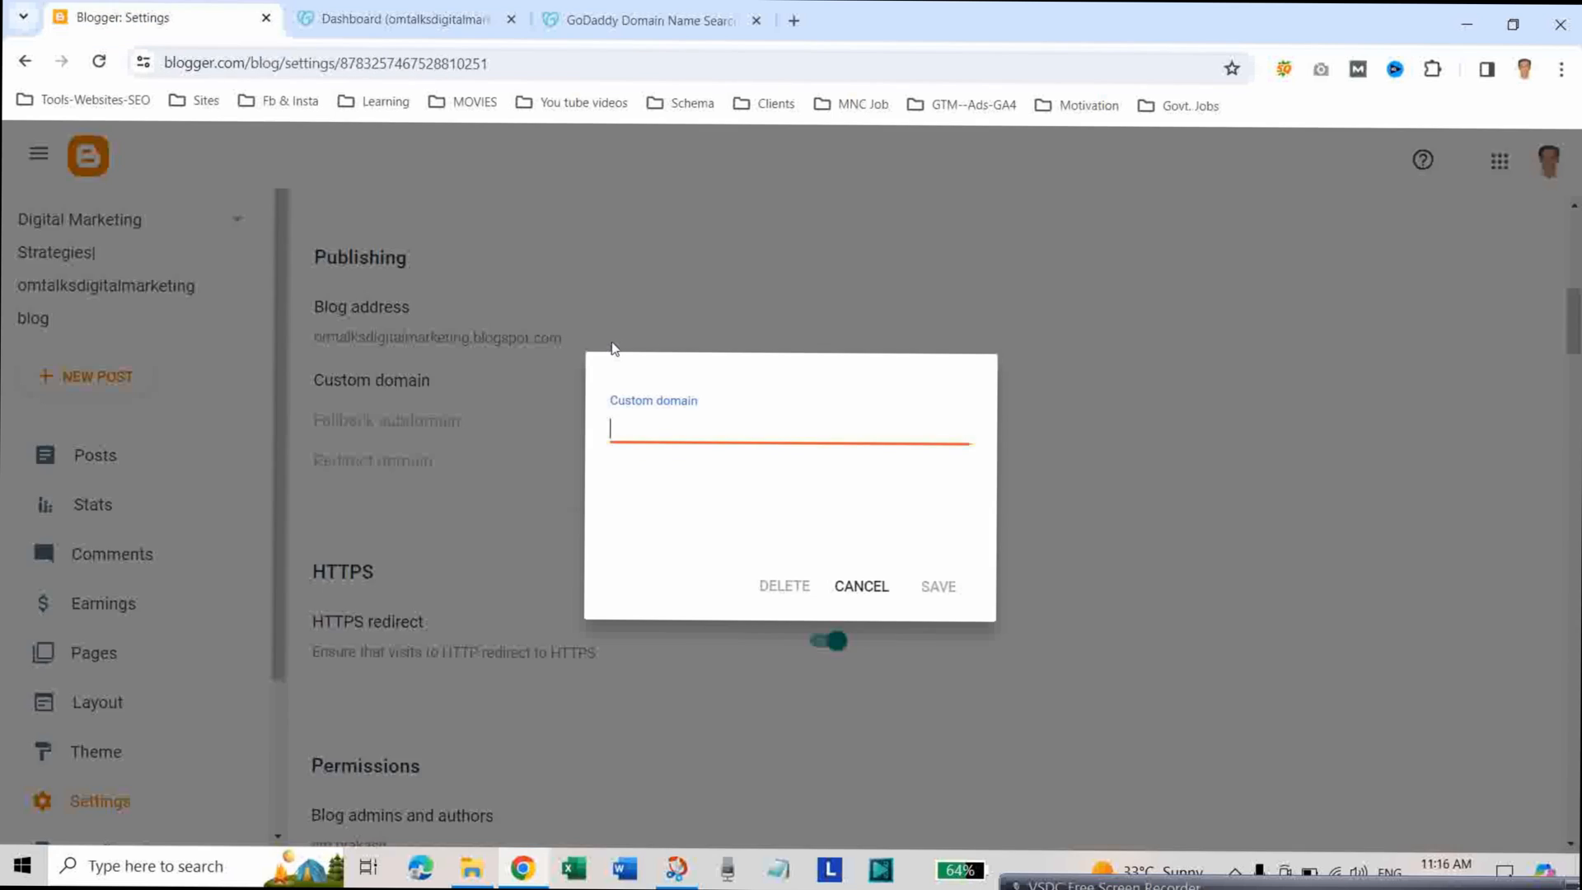
key("ctrl+v")
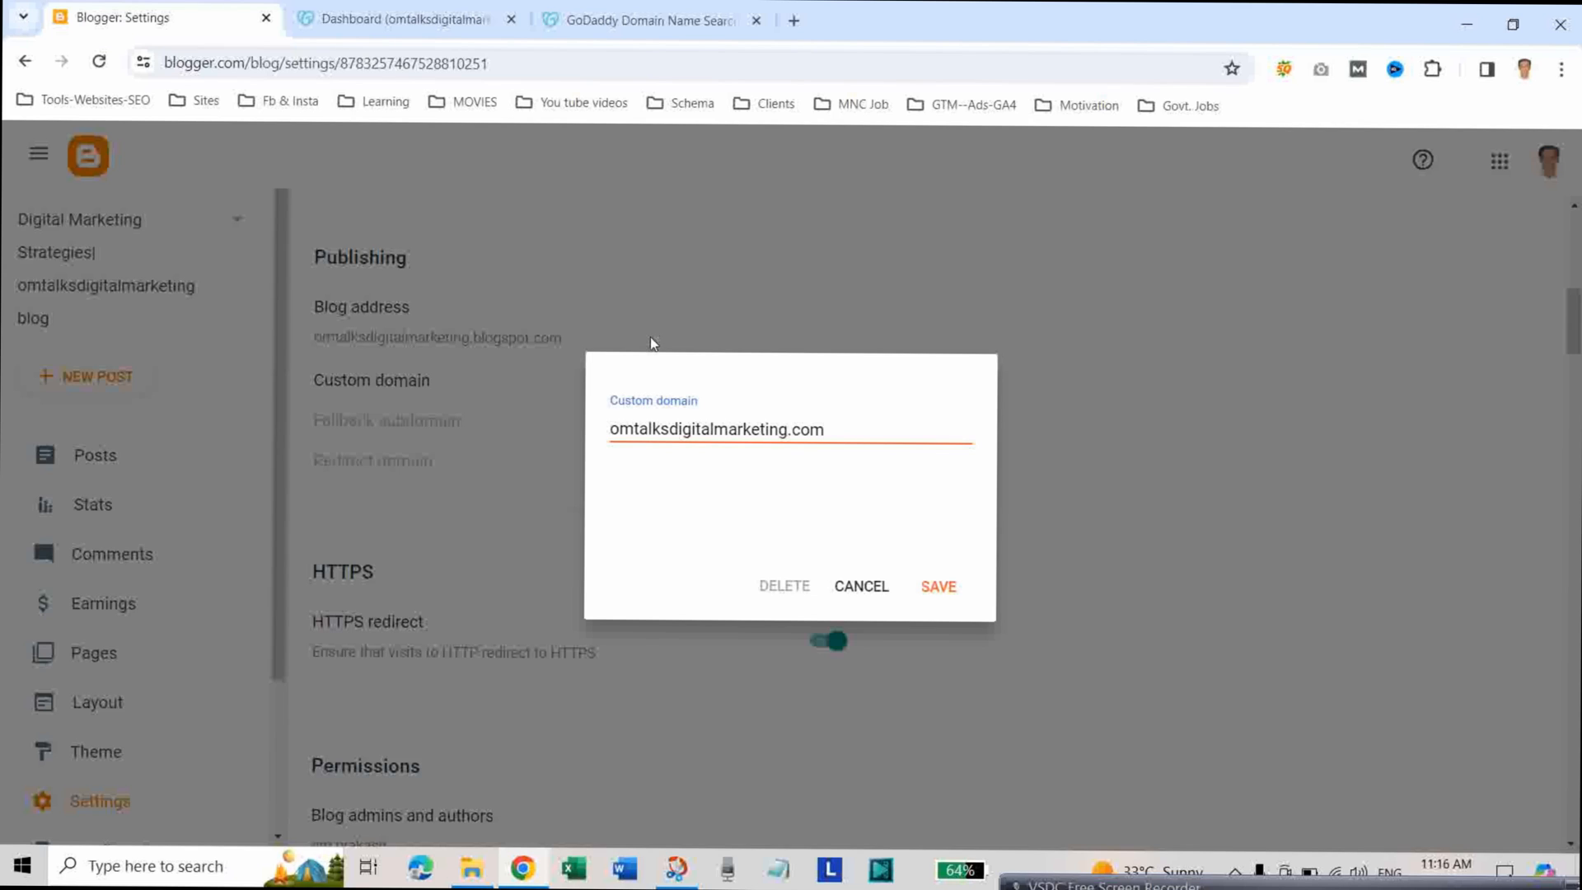
left_click(615, 427)
type("www2")
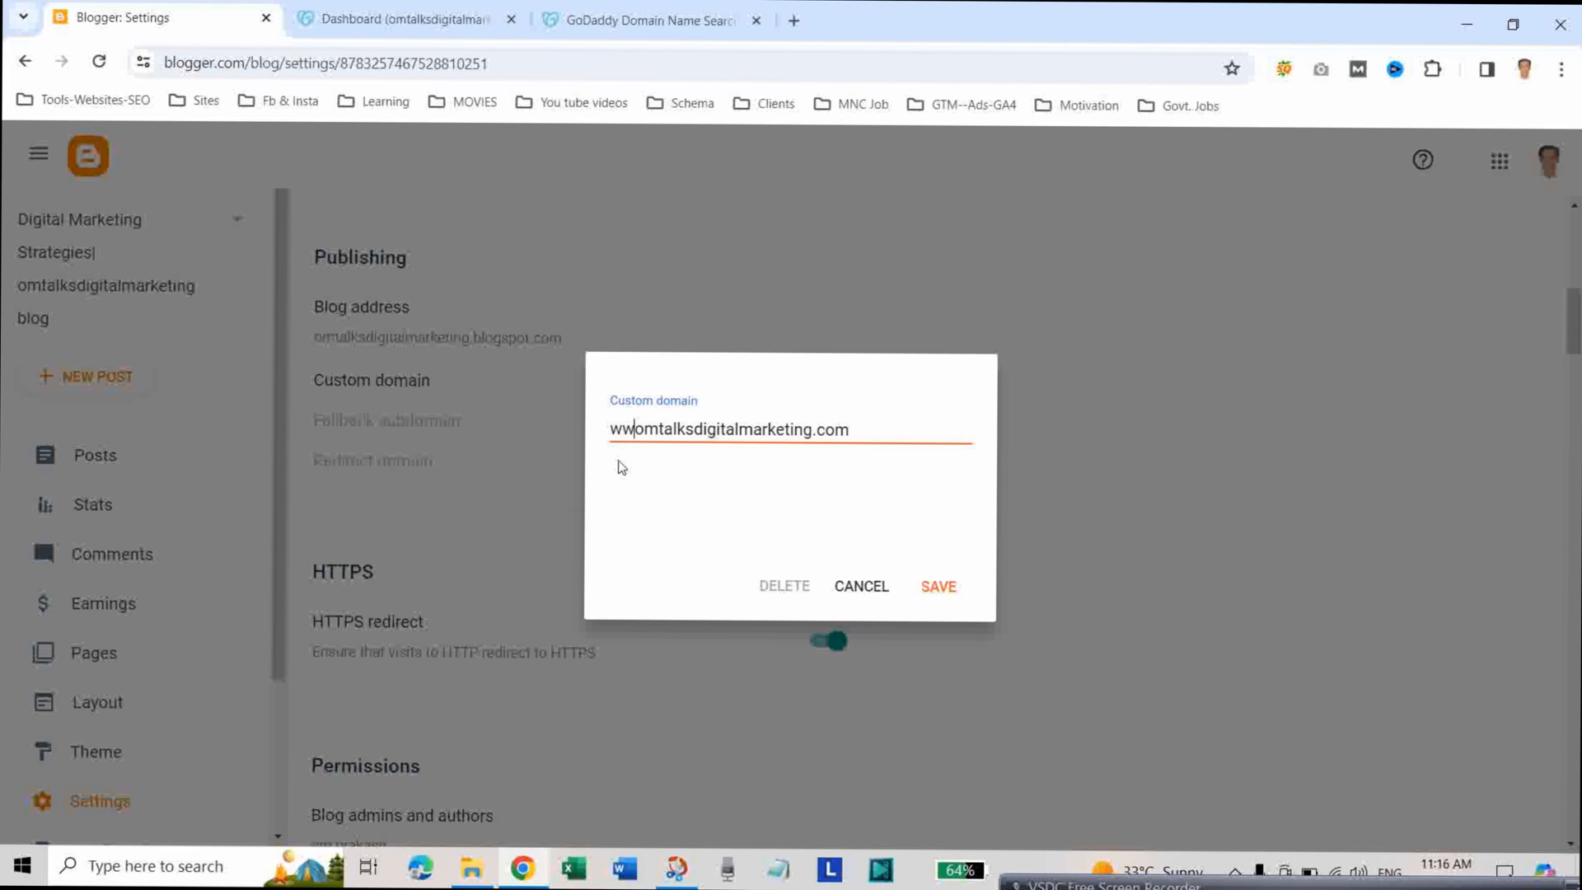
key("BackSpace")
type(".")
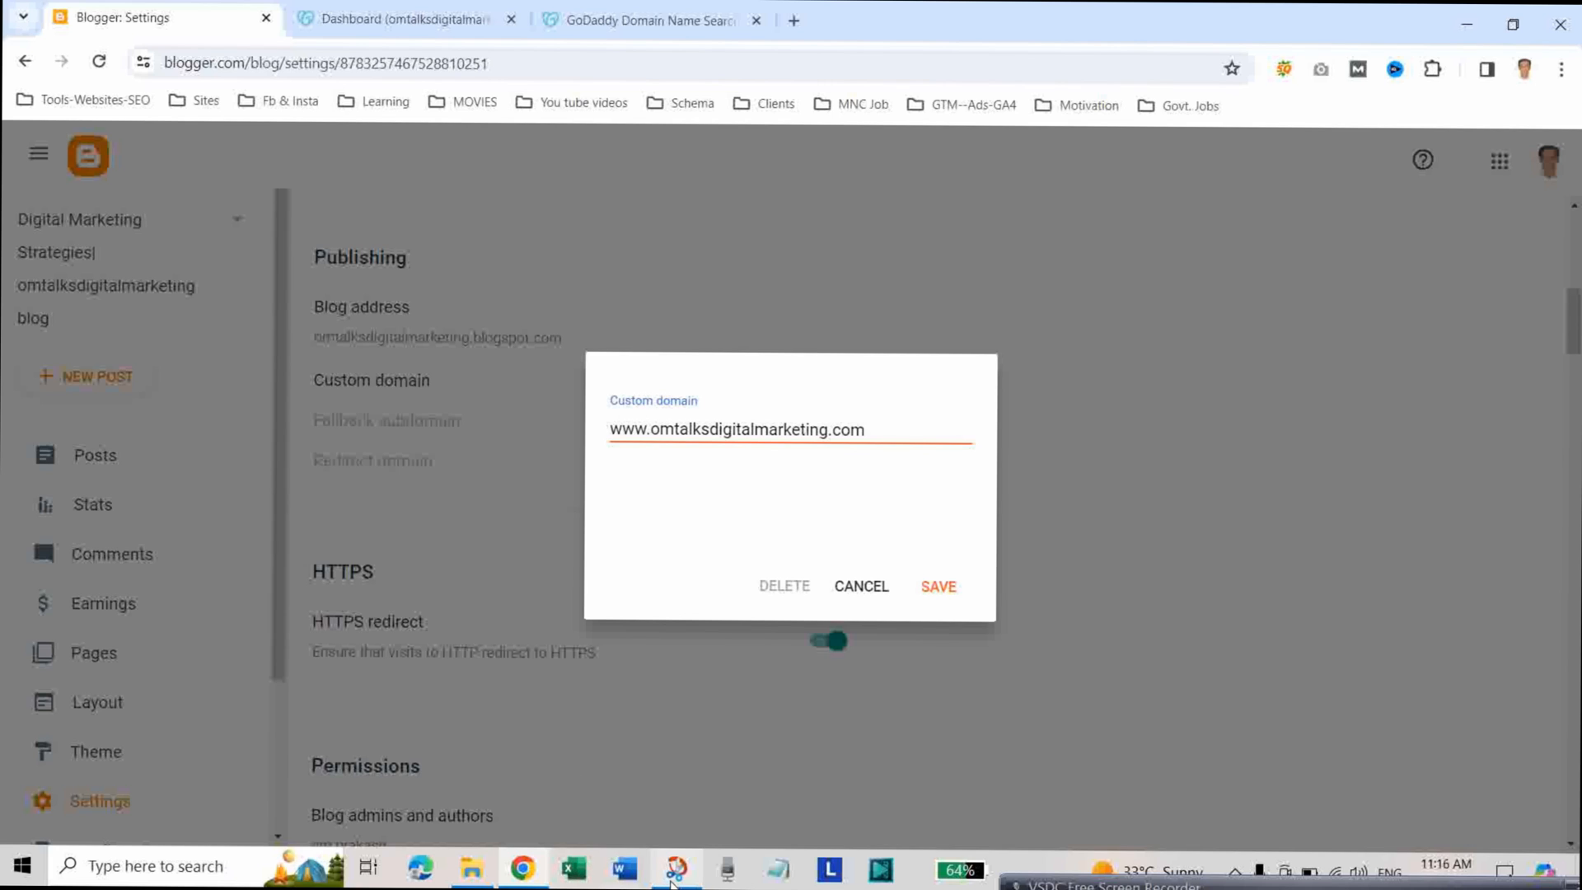
left_click(931, 598)
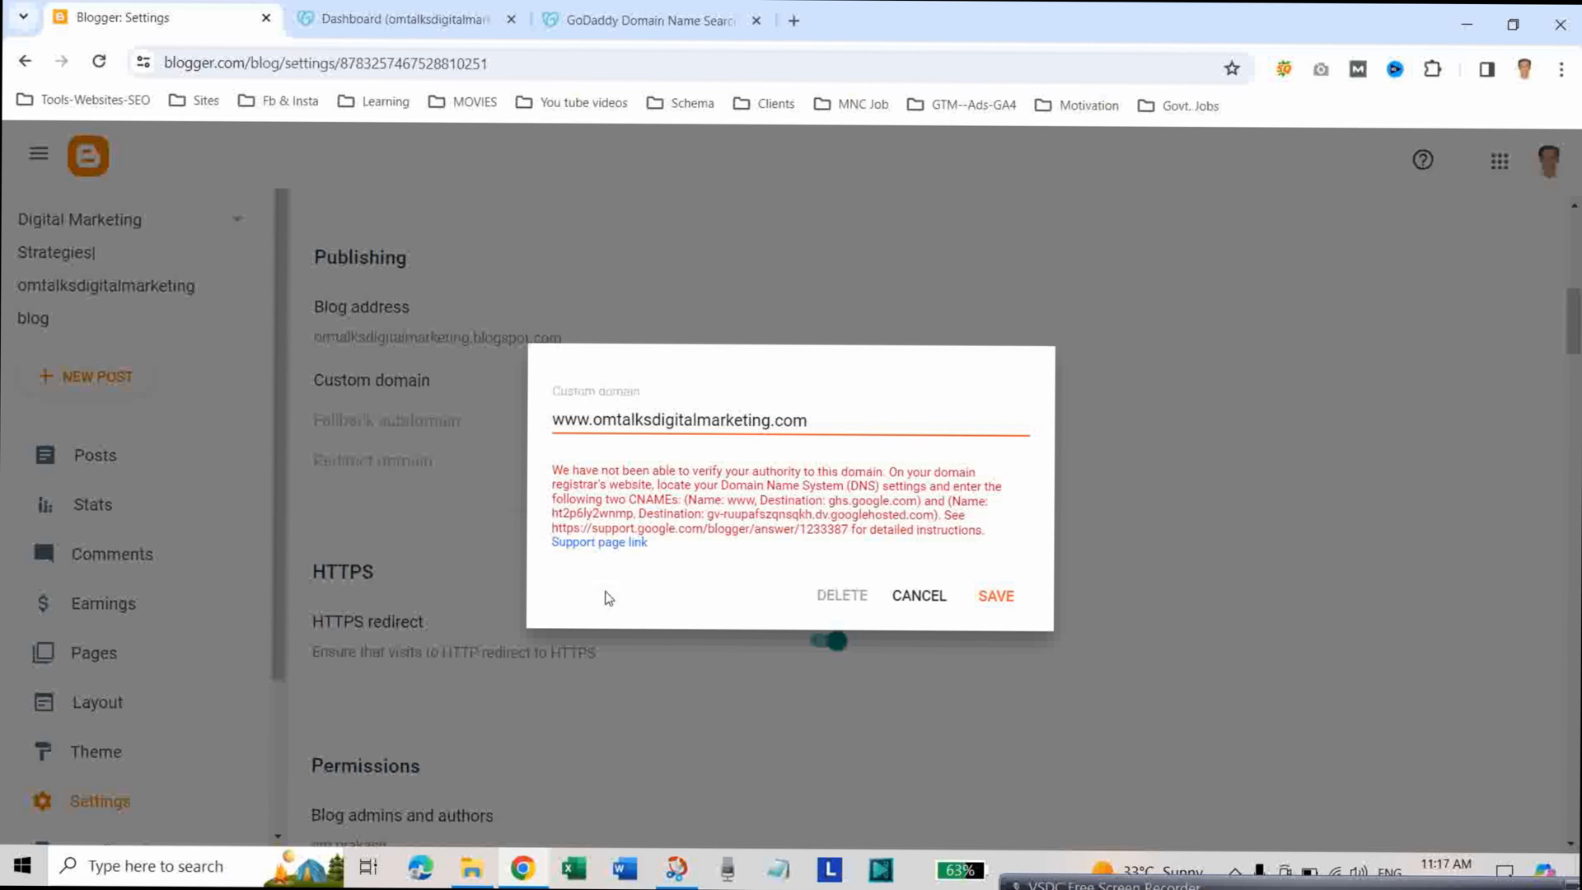
Switch to GoDaddy and open the DNS records of omtalksdigitalmarketing.com
left_click(407, 19)
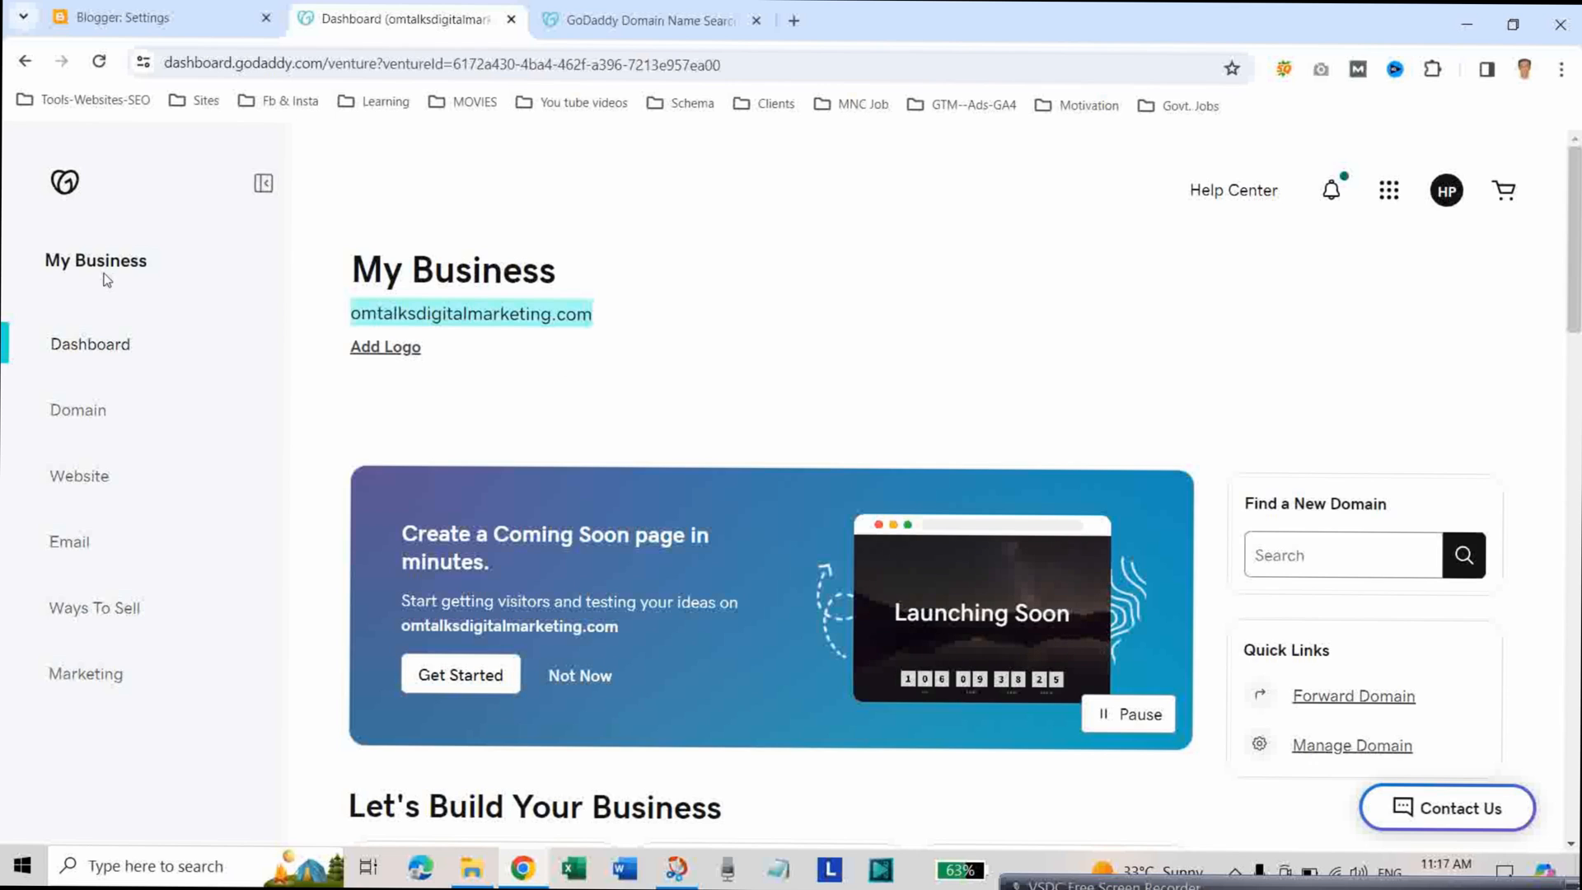
left_click(95, 416)
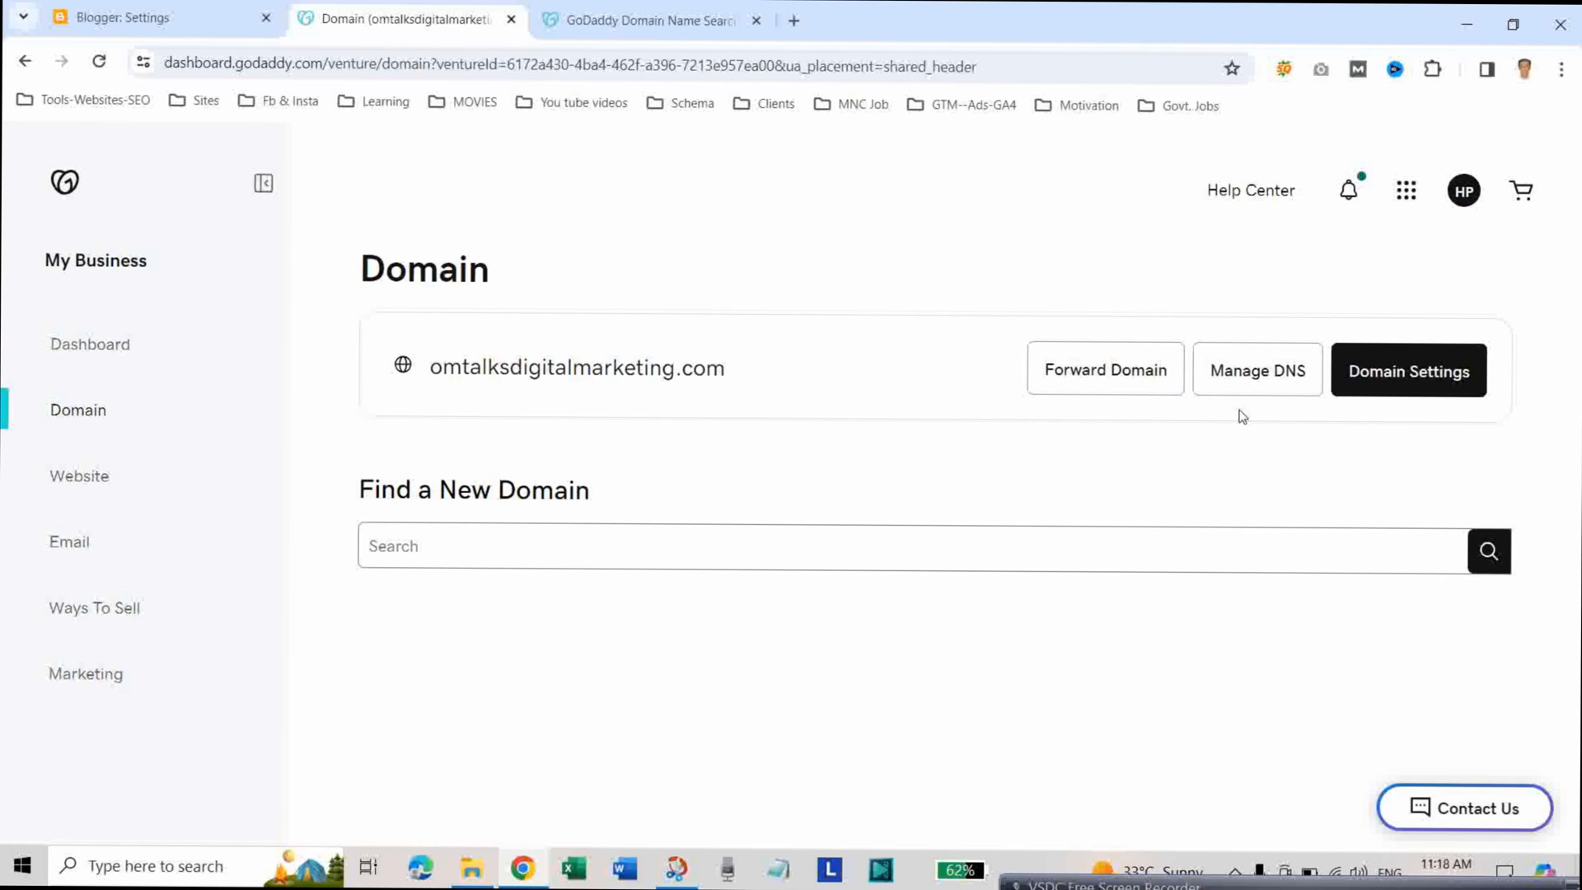
left_click(1243, 386)
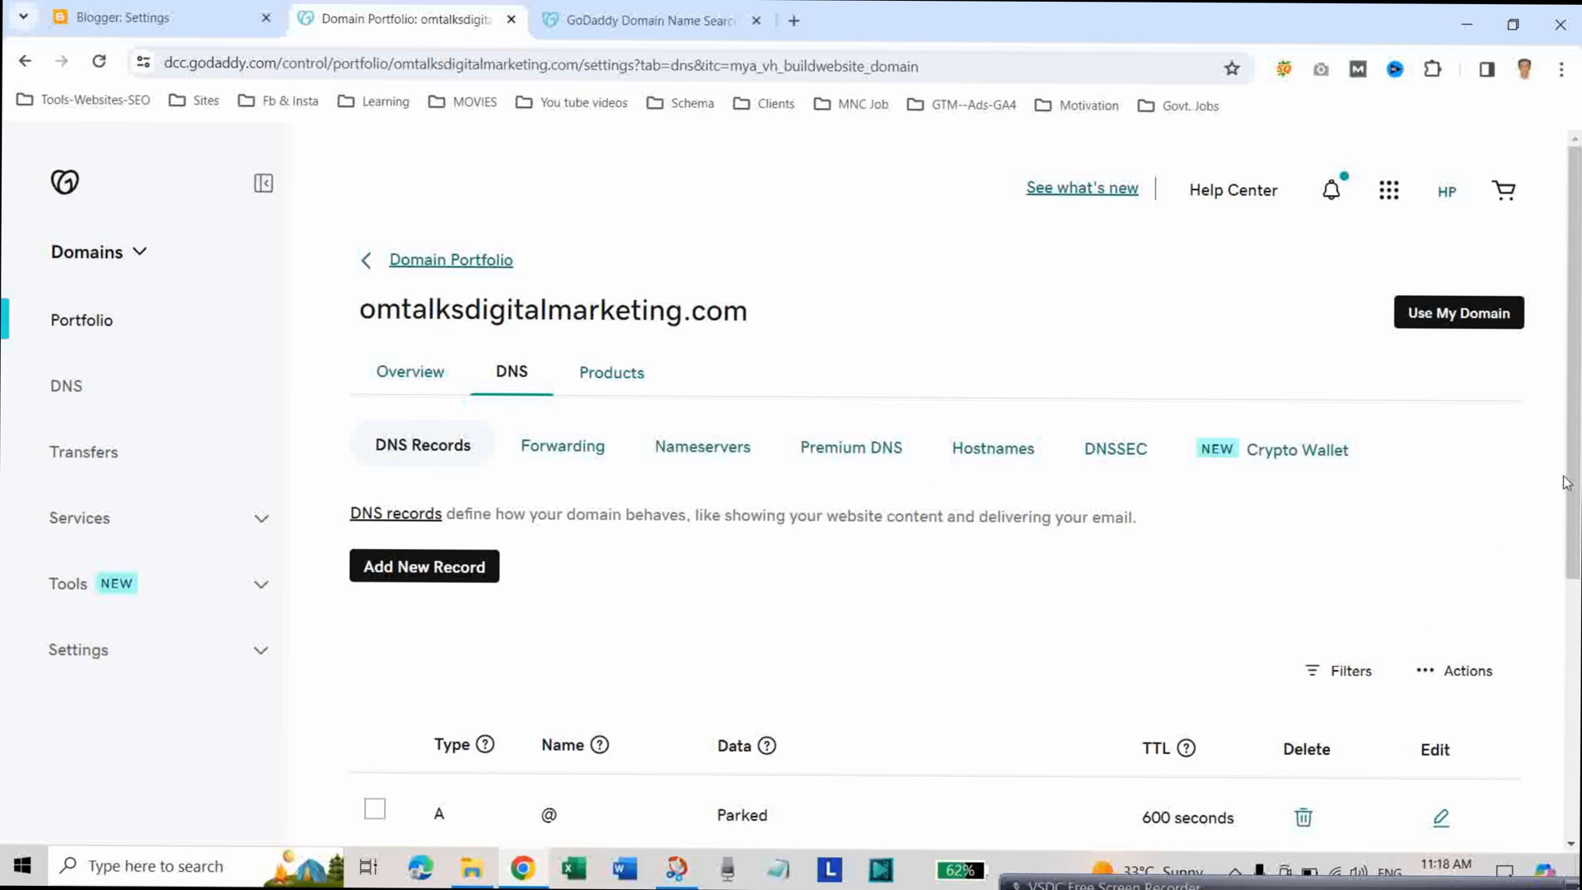
left_click_drag(1562, 477, 1559, 749)
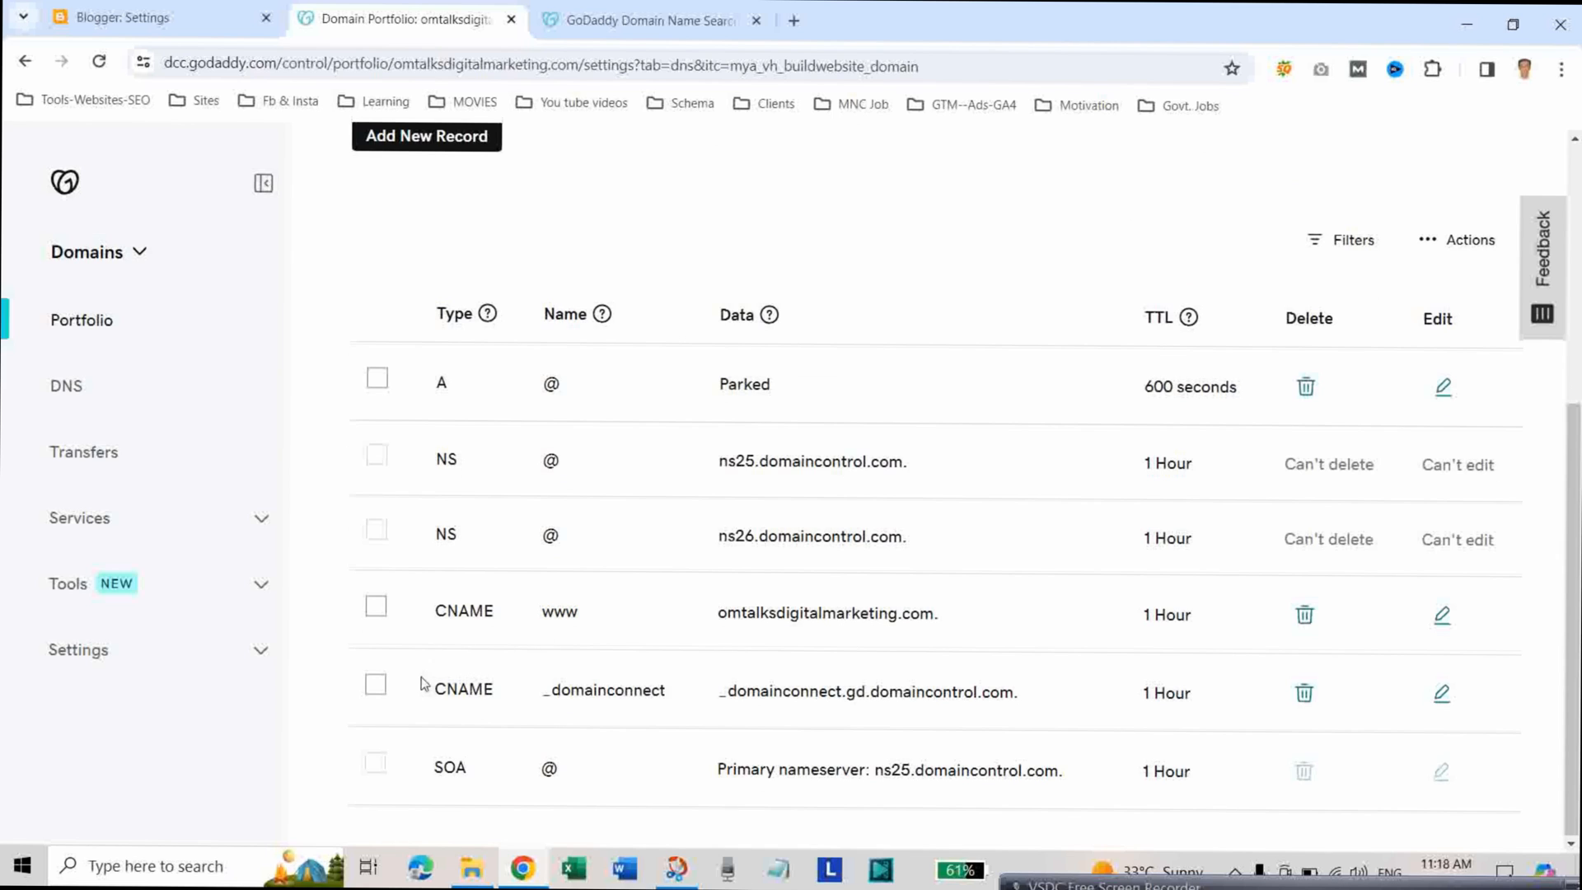
Open the www CNAME record for editing and clear the record selection
left_click(375, 607)
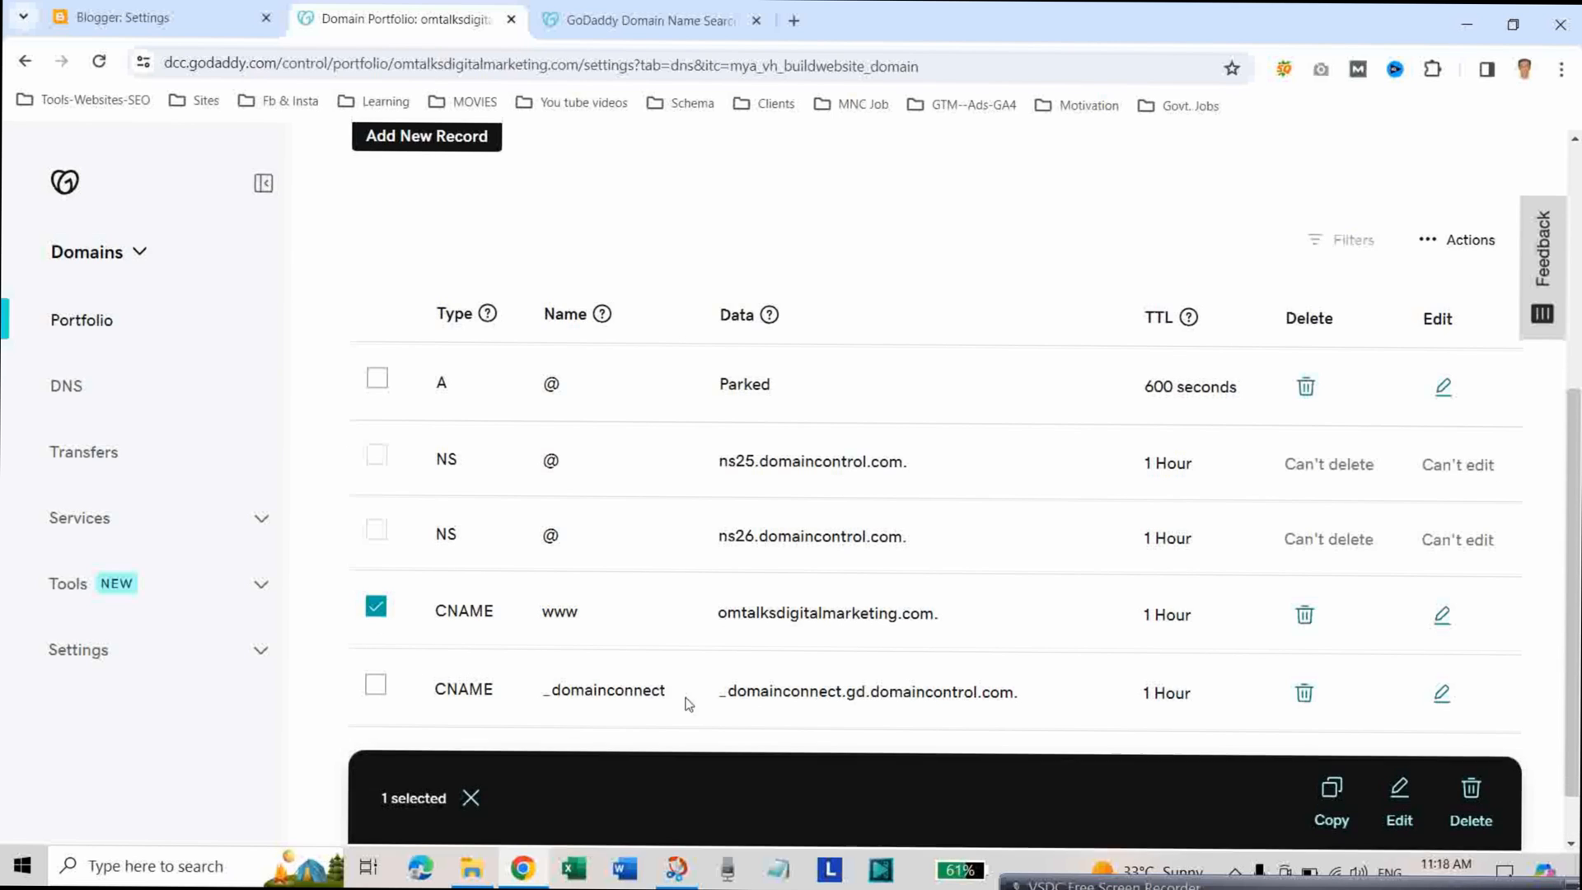
left_click(1441, 615)
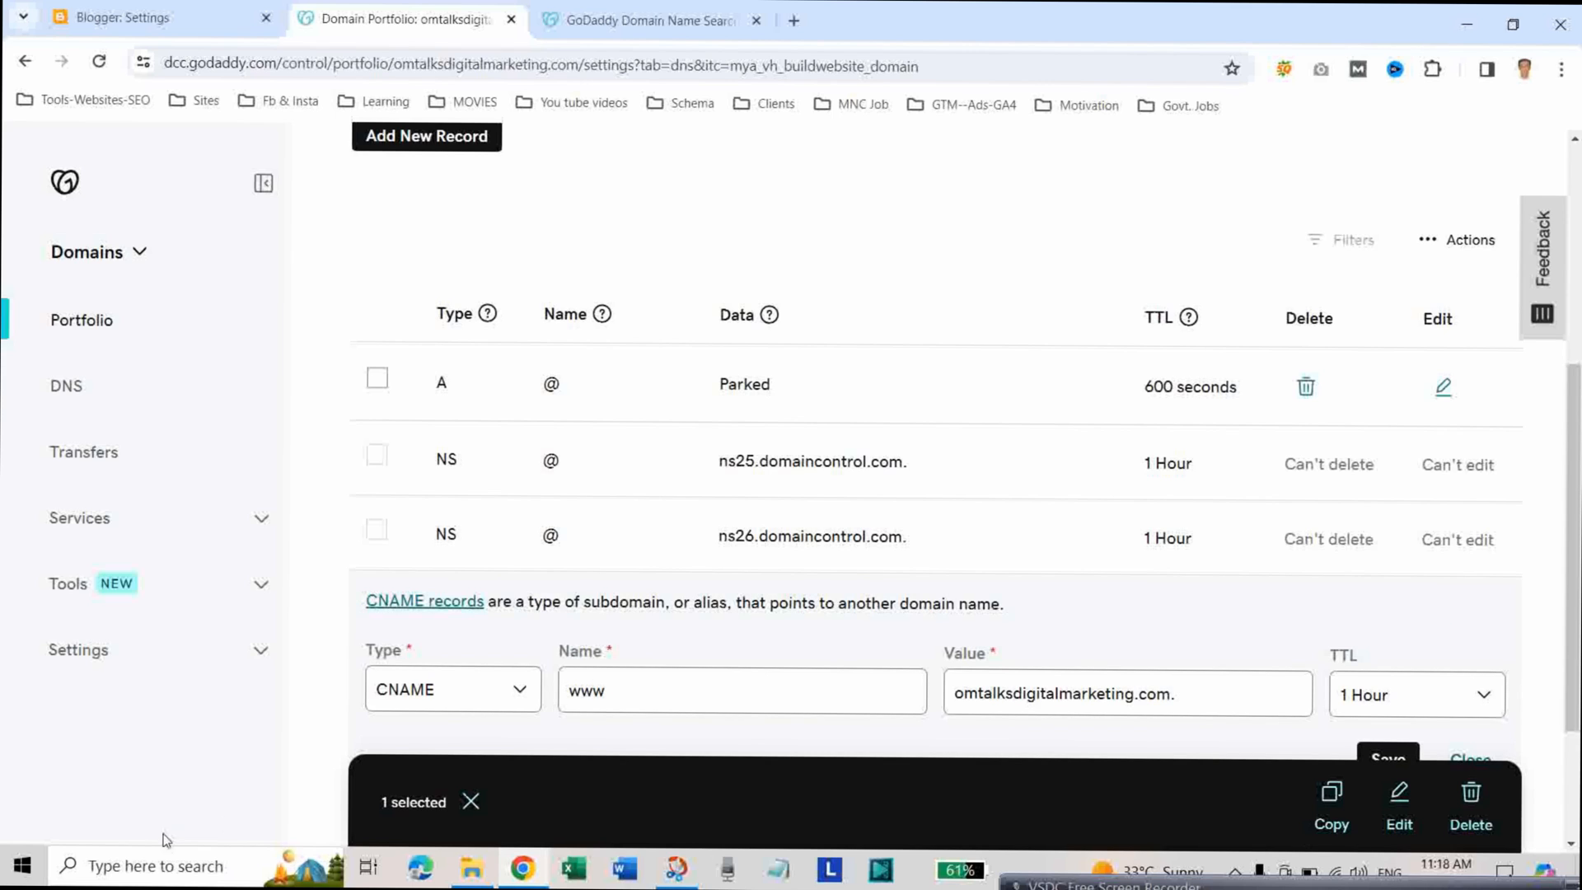
left_click(470, 801)
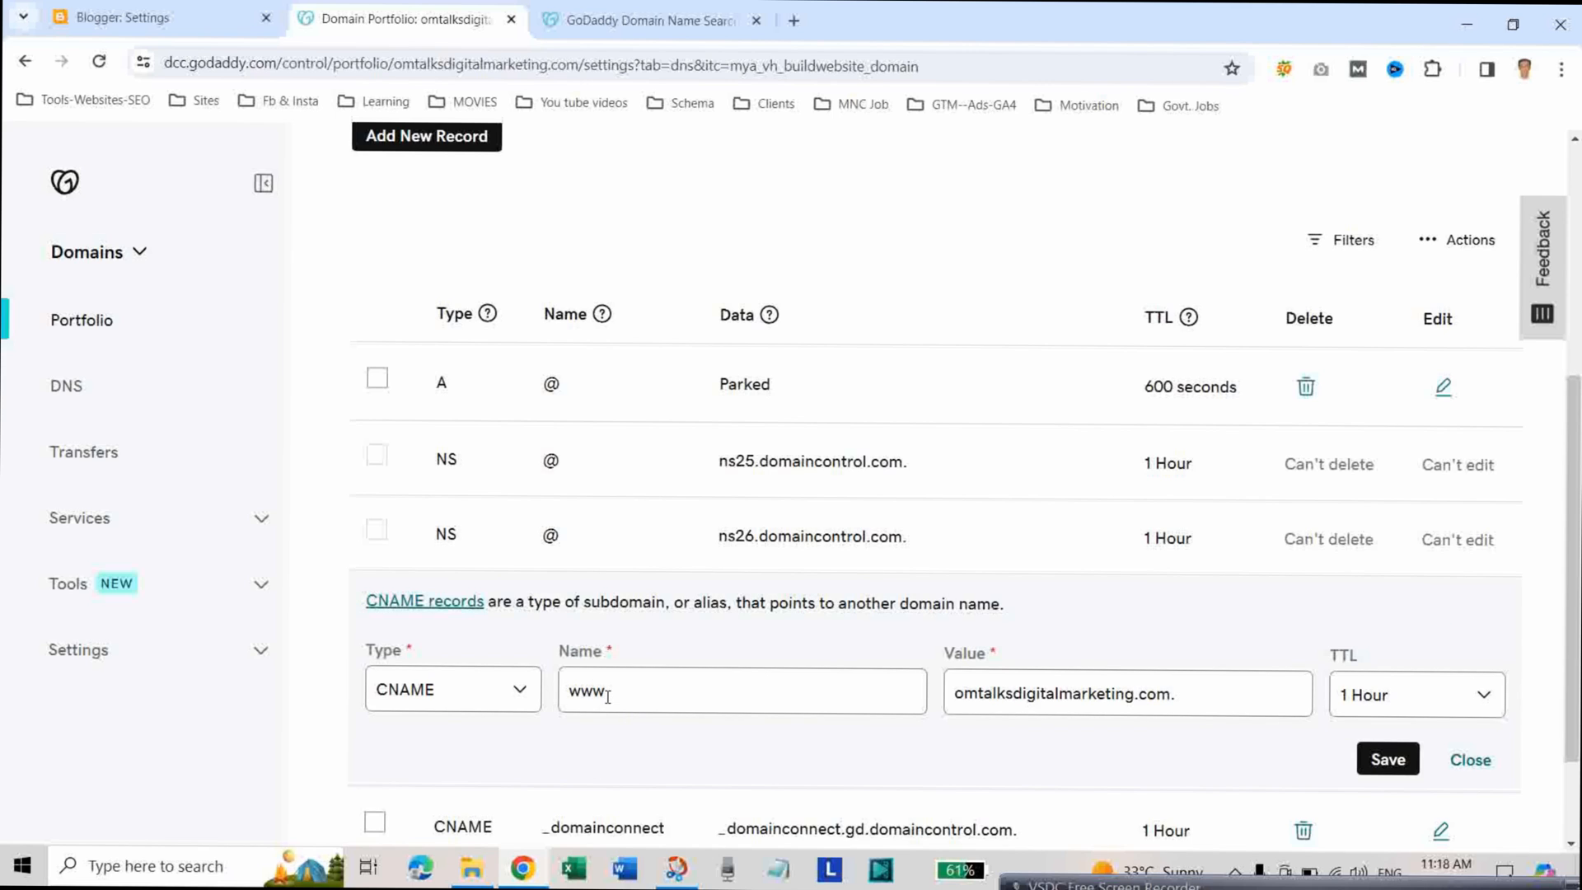
Compare the first CNAME name and destination requested by Blogger with the www record in GoDaddy
left_click(130, 13)
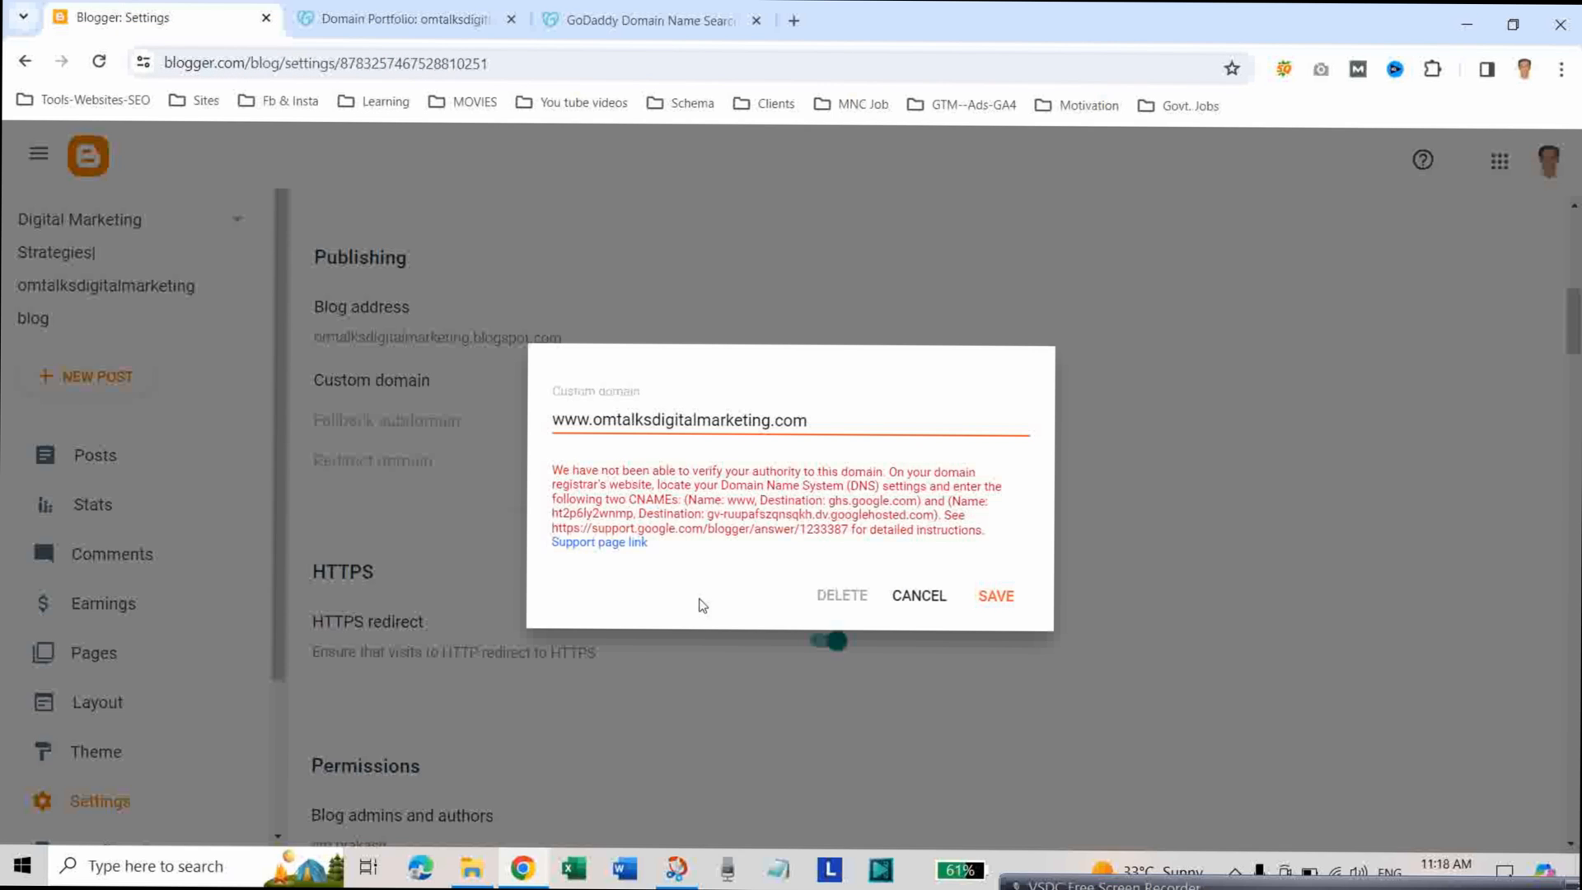
left_click_drag(726, 500, 754, 501)
left_click(486, 24)
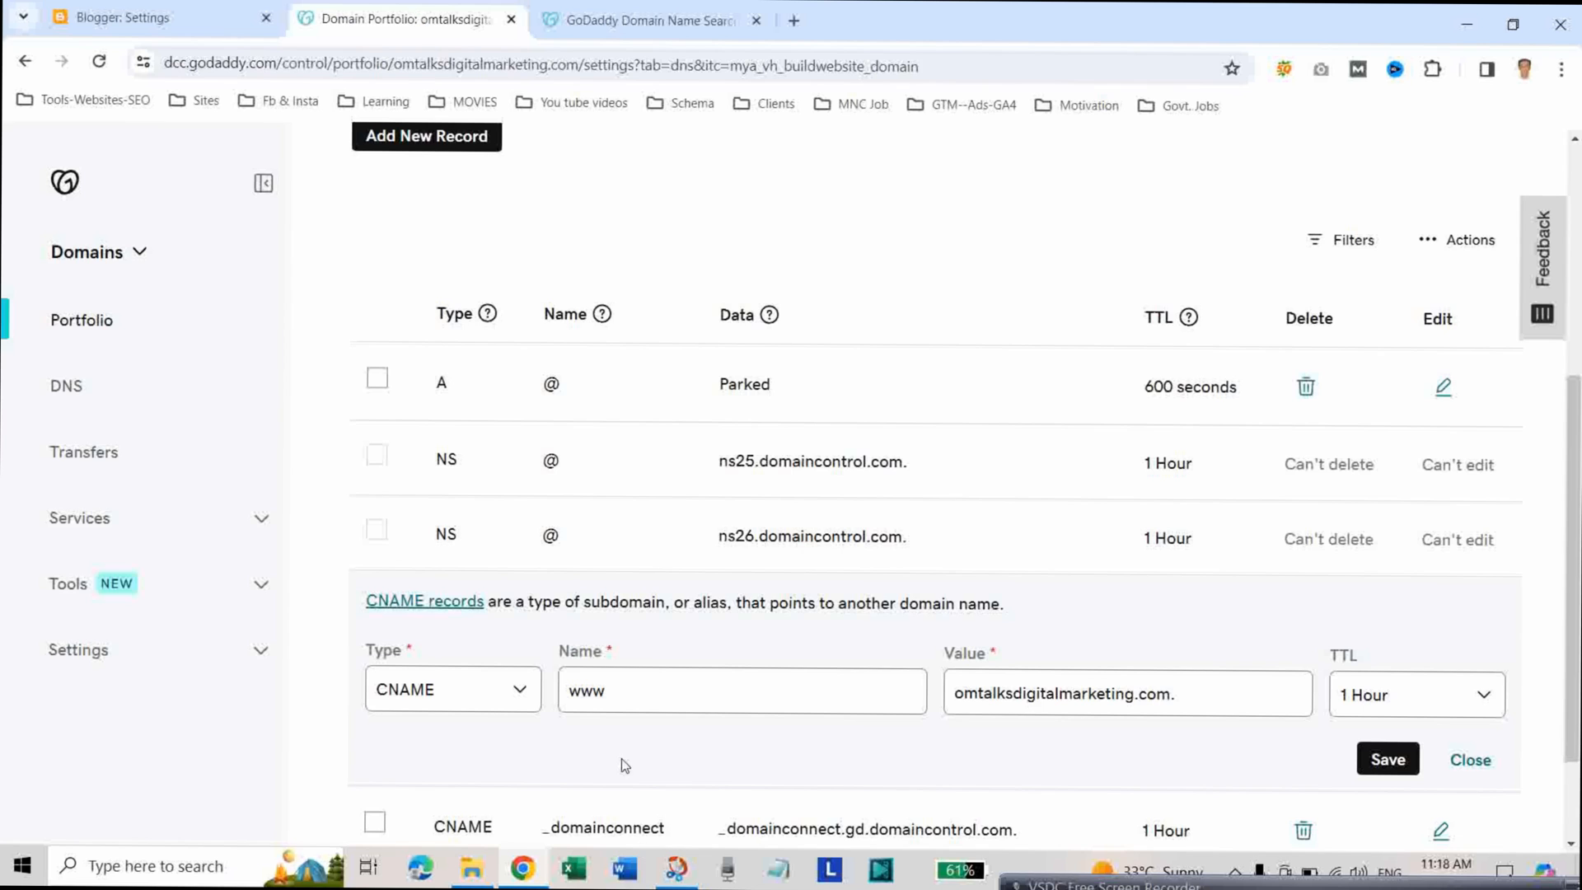
left_click(124, 17)
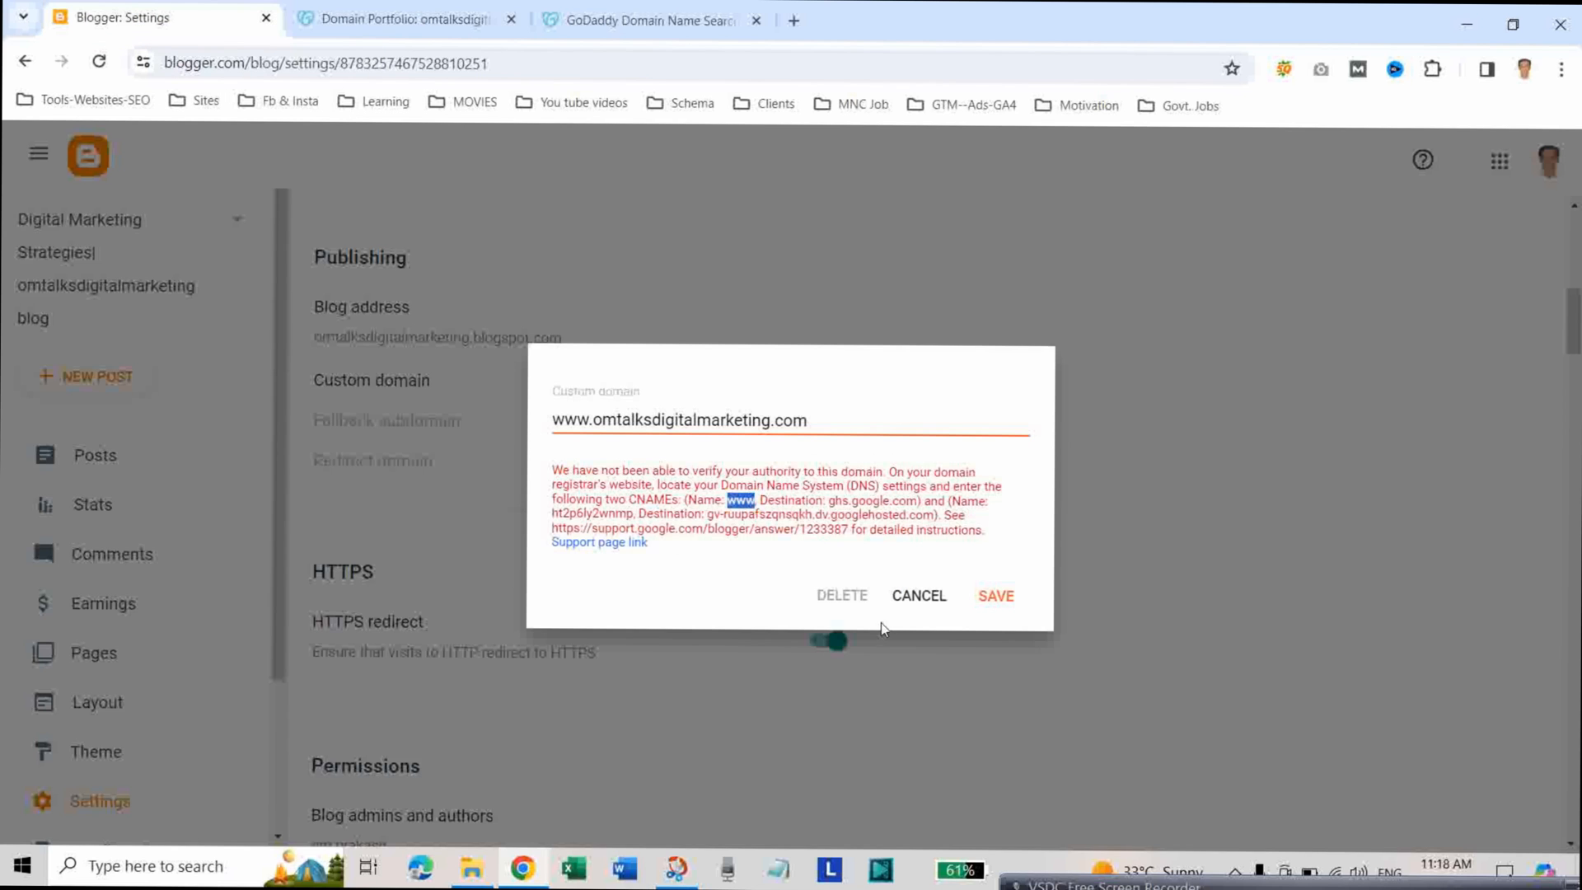
left_click(433, 23)
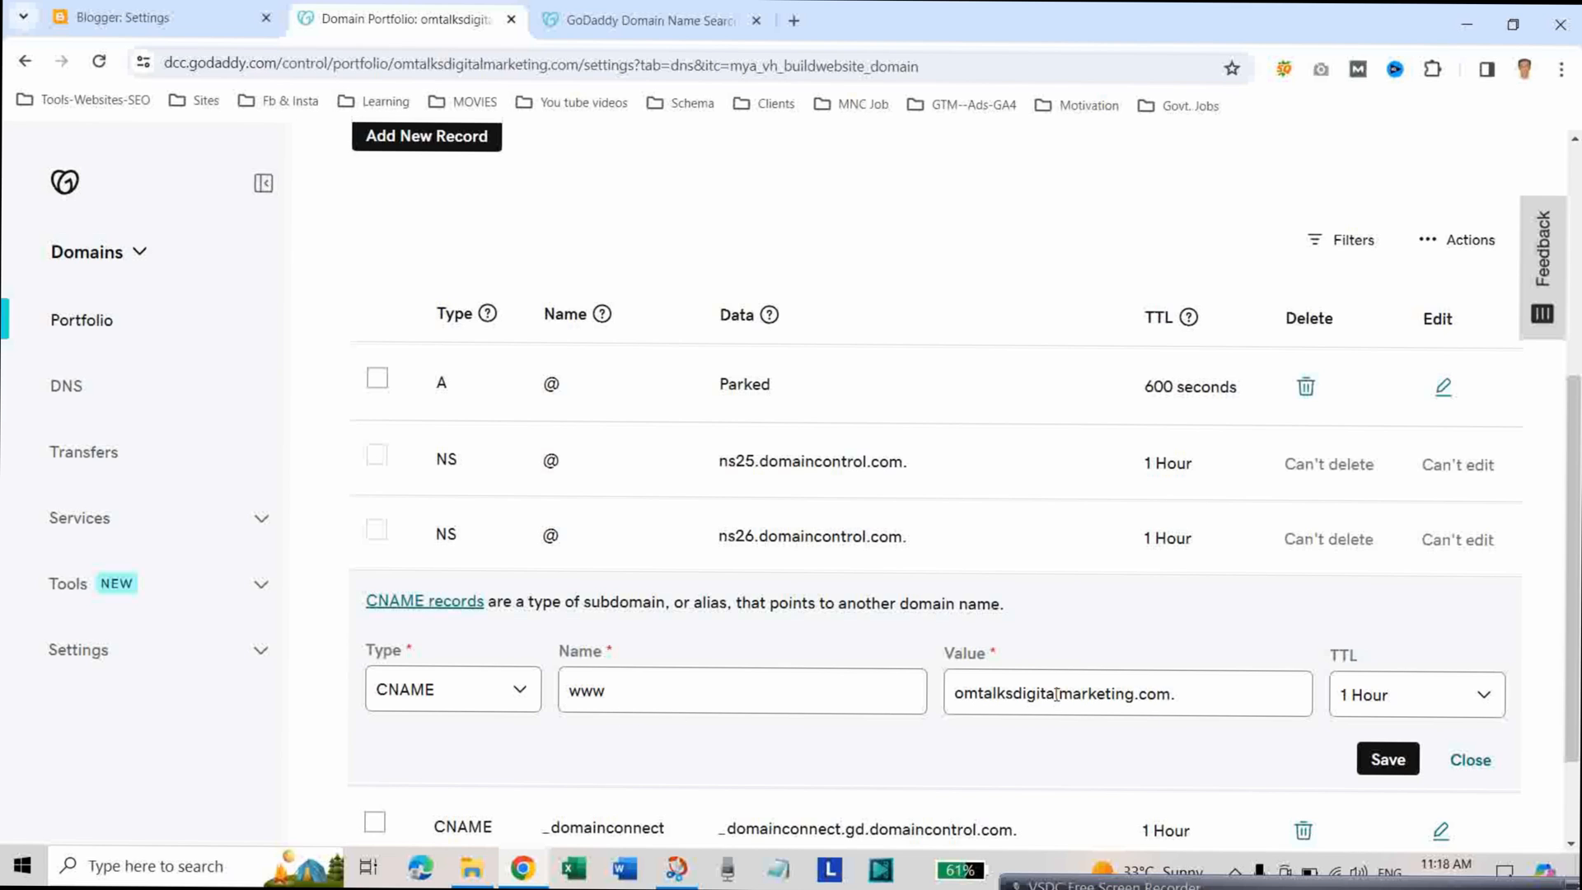
Copy the destination ghs.google.com from Blogger and enter it as the value of GoDaddy's www CNAME record
left_click(159, 20)
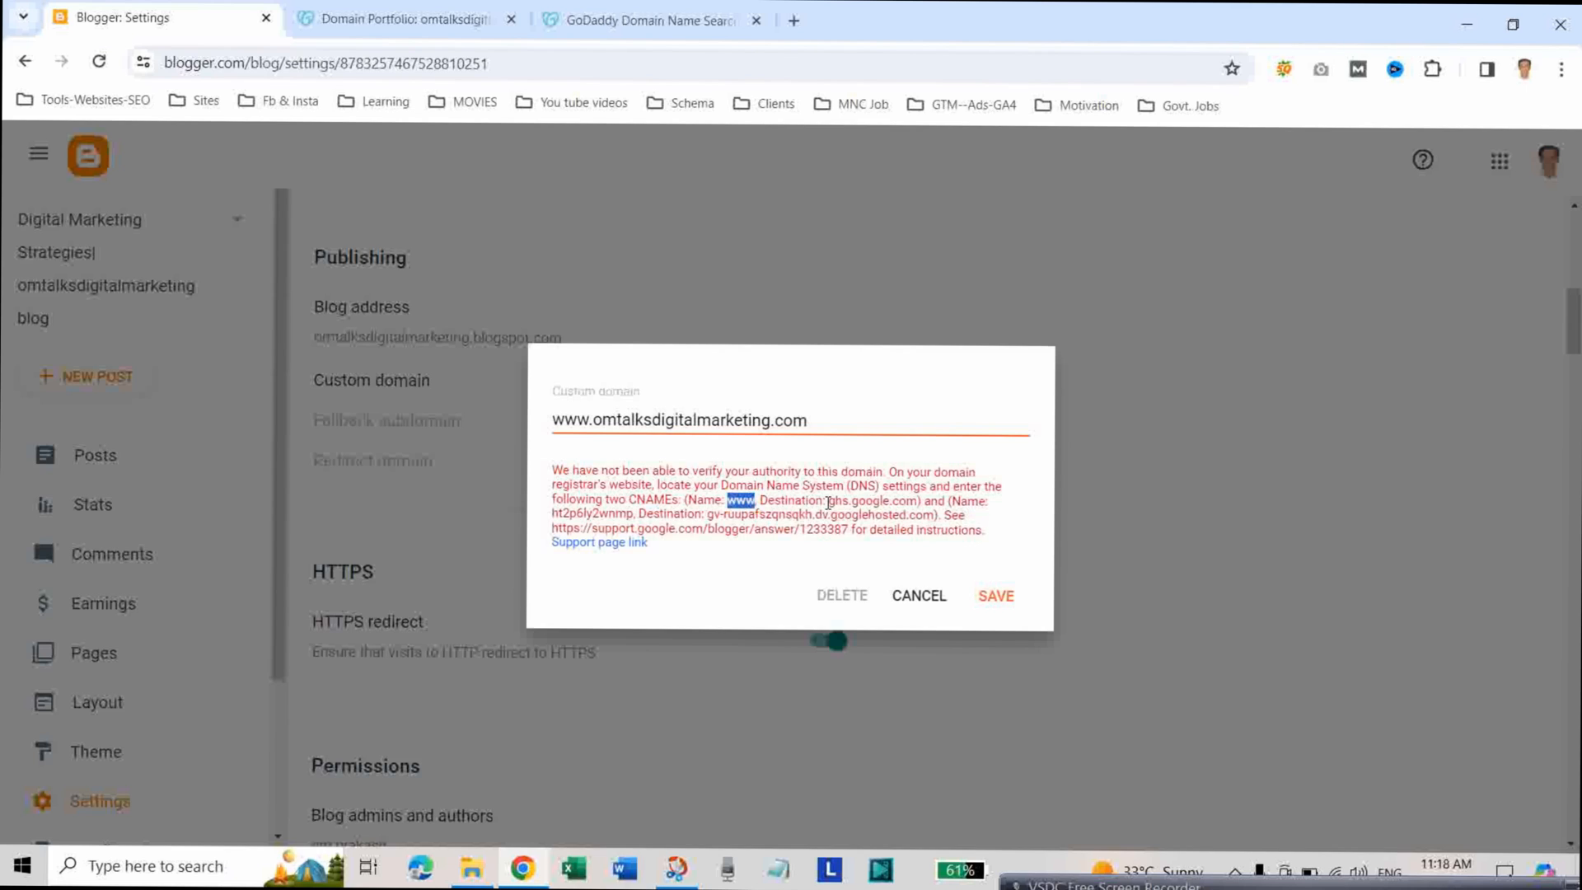
left_click_drag(829, 501, 916, 503)
key("ctrl+c")
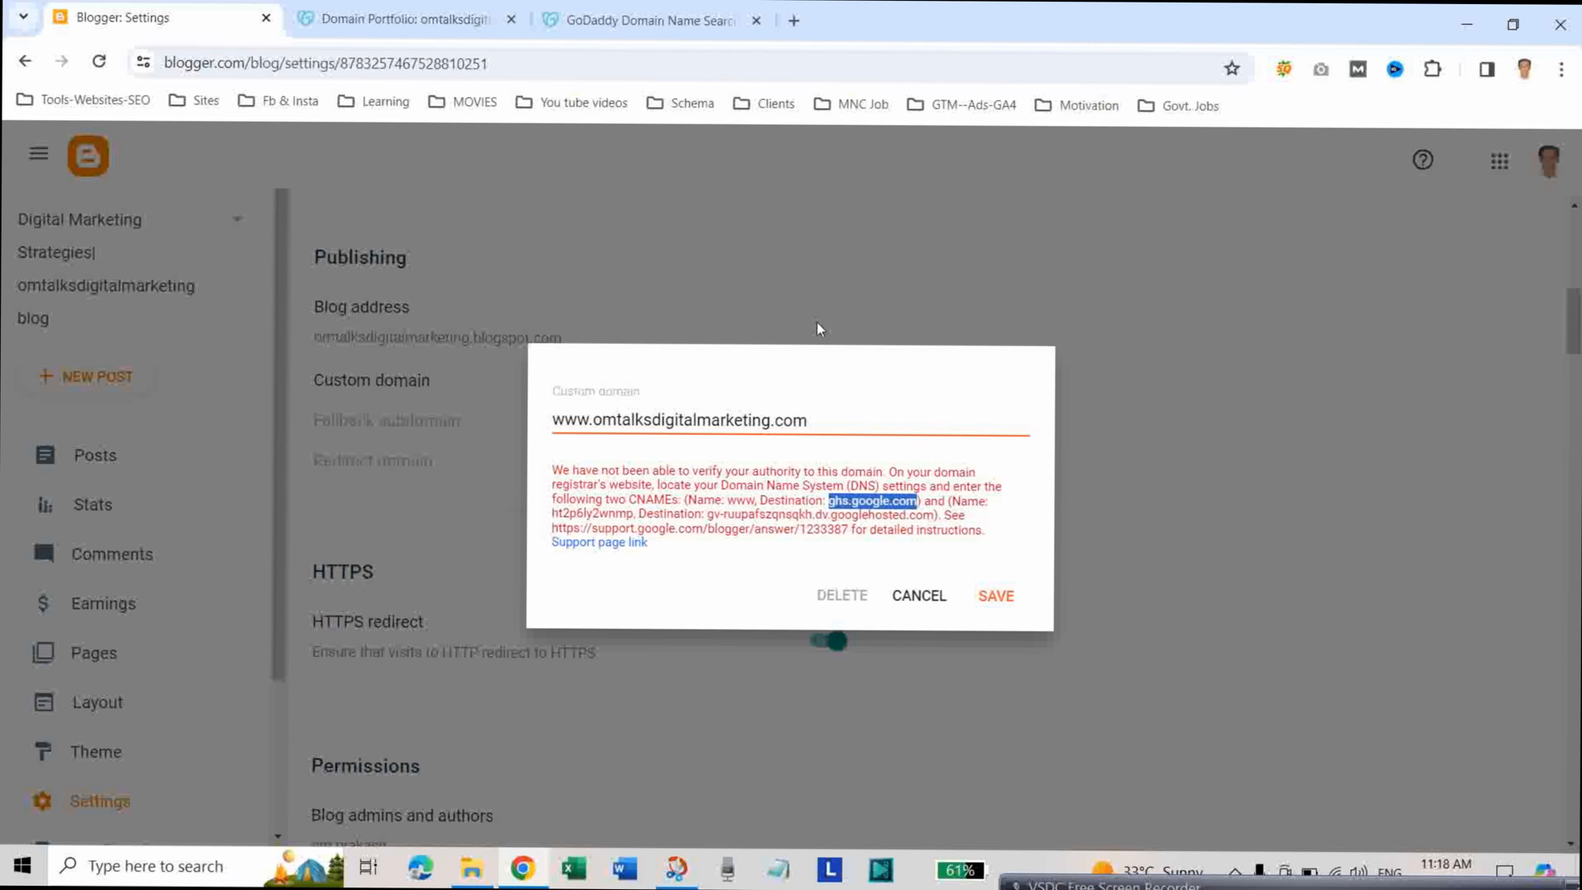
left_click(403, 18)
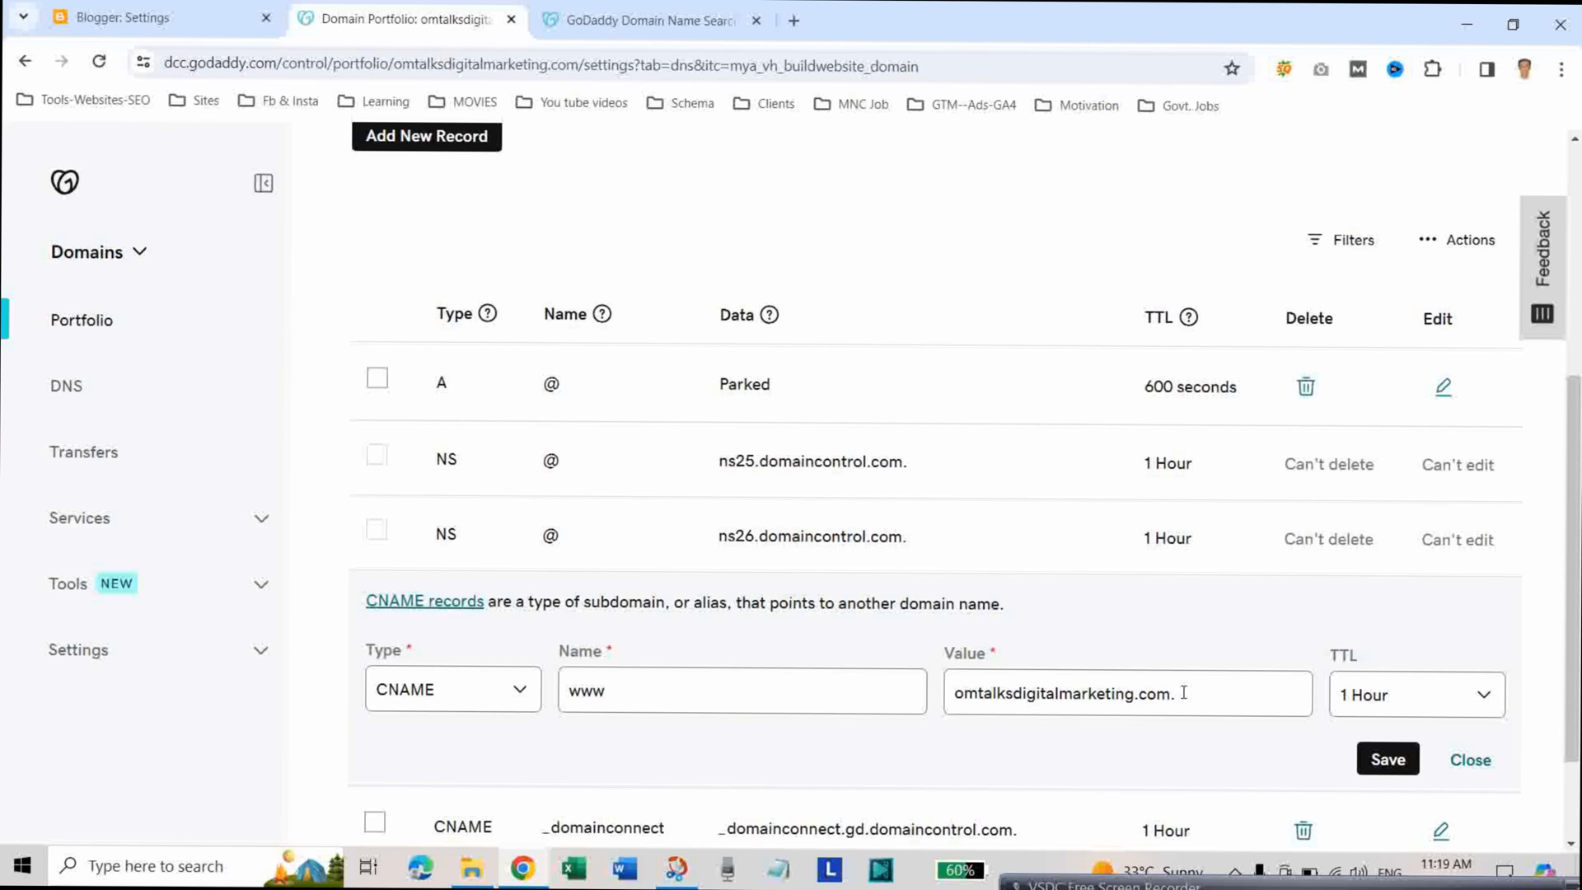
left_click_drag(1178, 694, 944, 701)
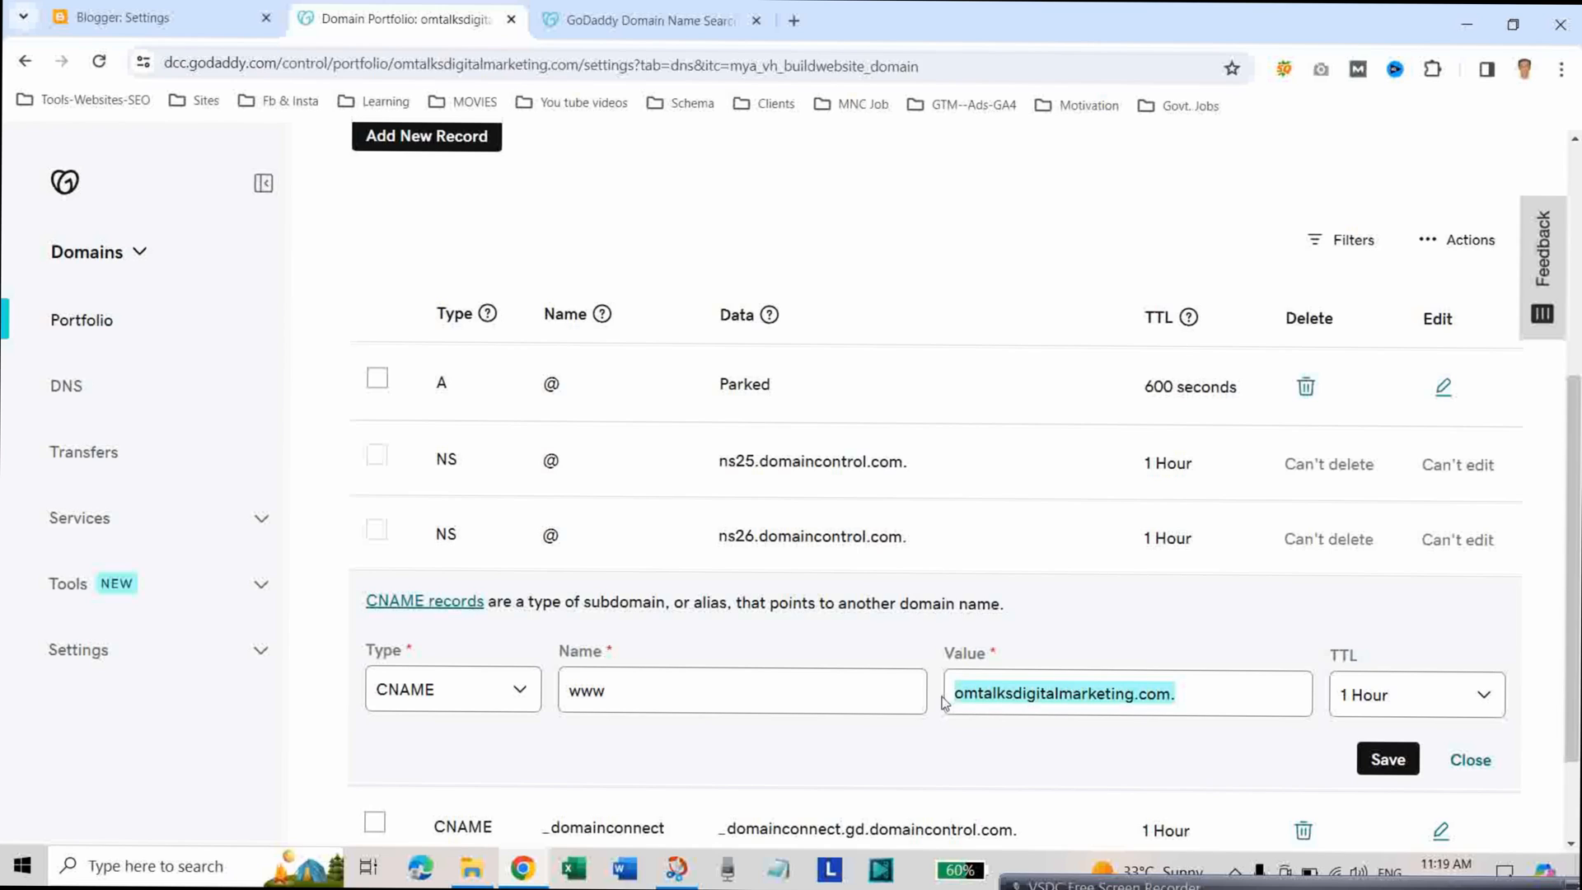
key("ctrl+v")
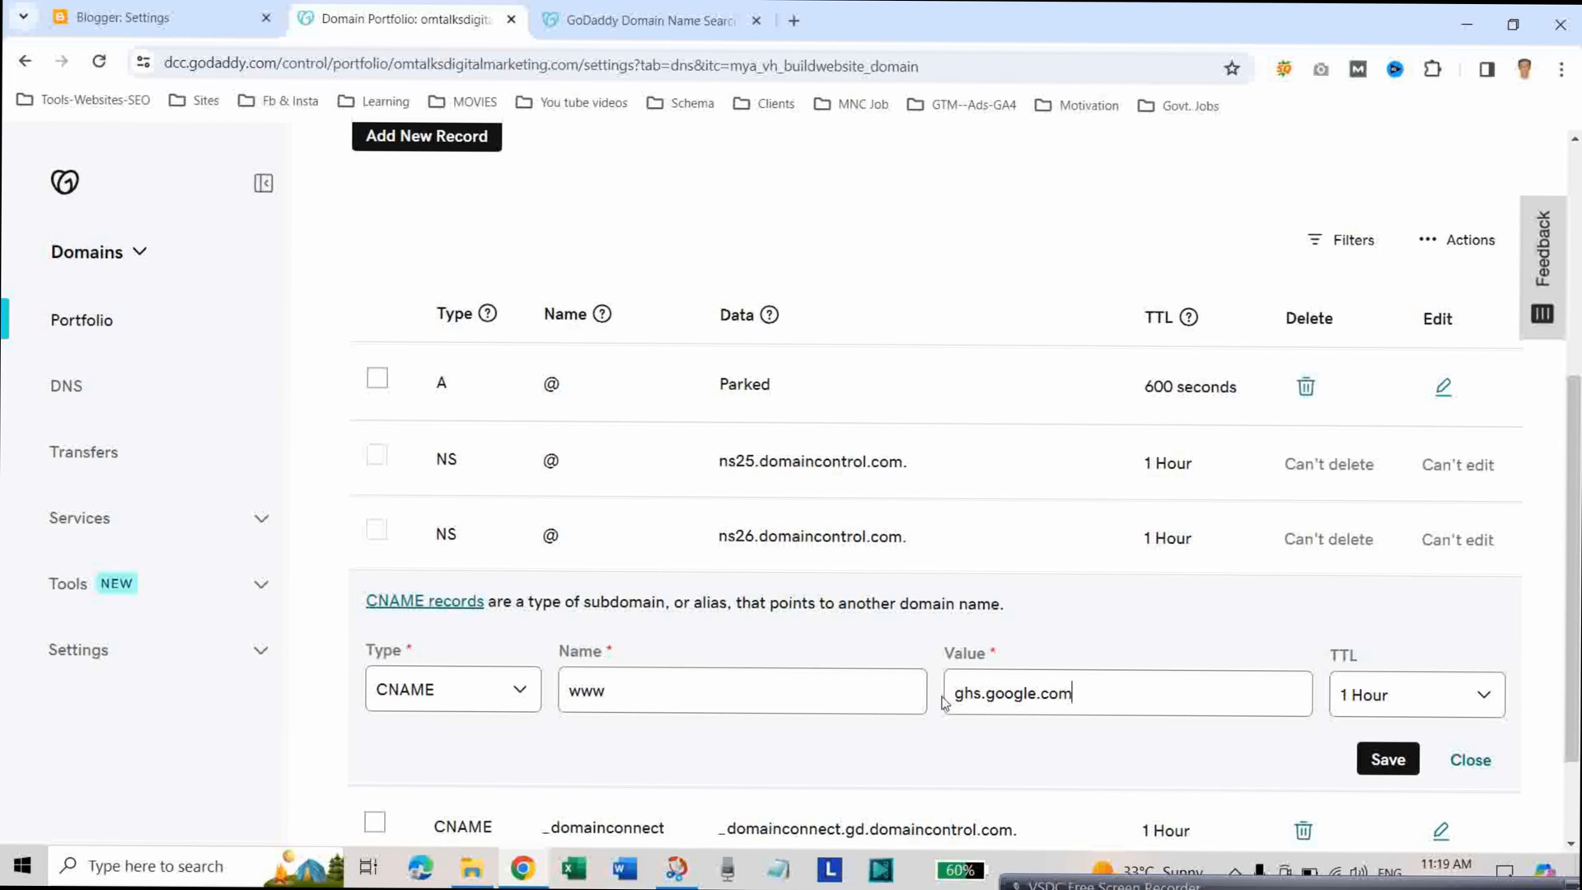
scroll(1574, 630, "down", 1)
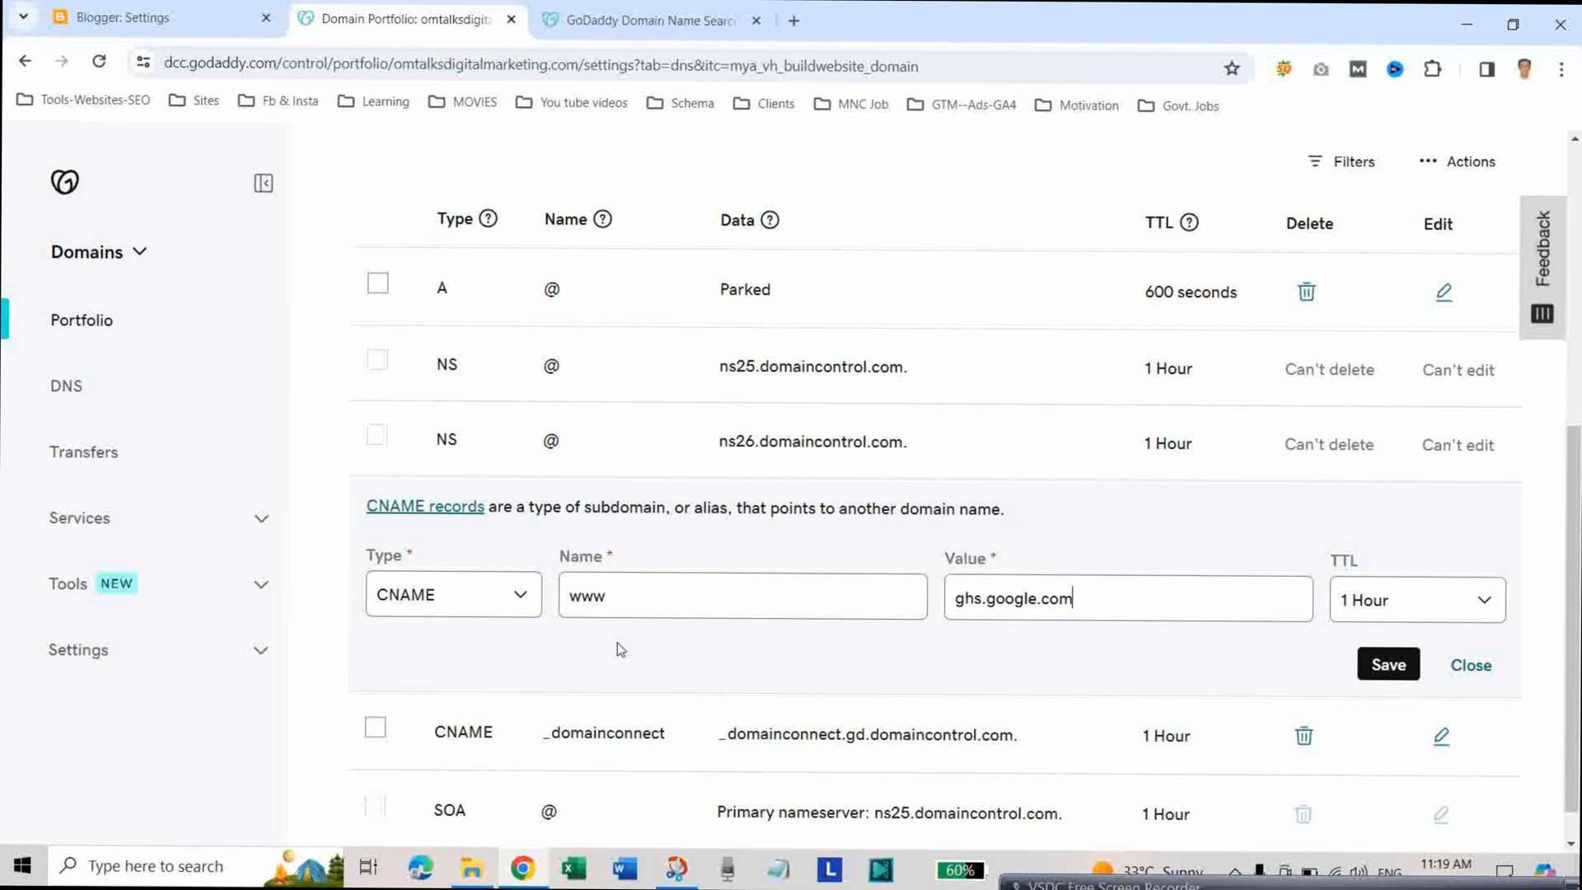
Save the www CNAME record in GoDaddy and verify the identity with the emailed one-time password
left_click(206, 10)
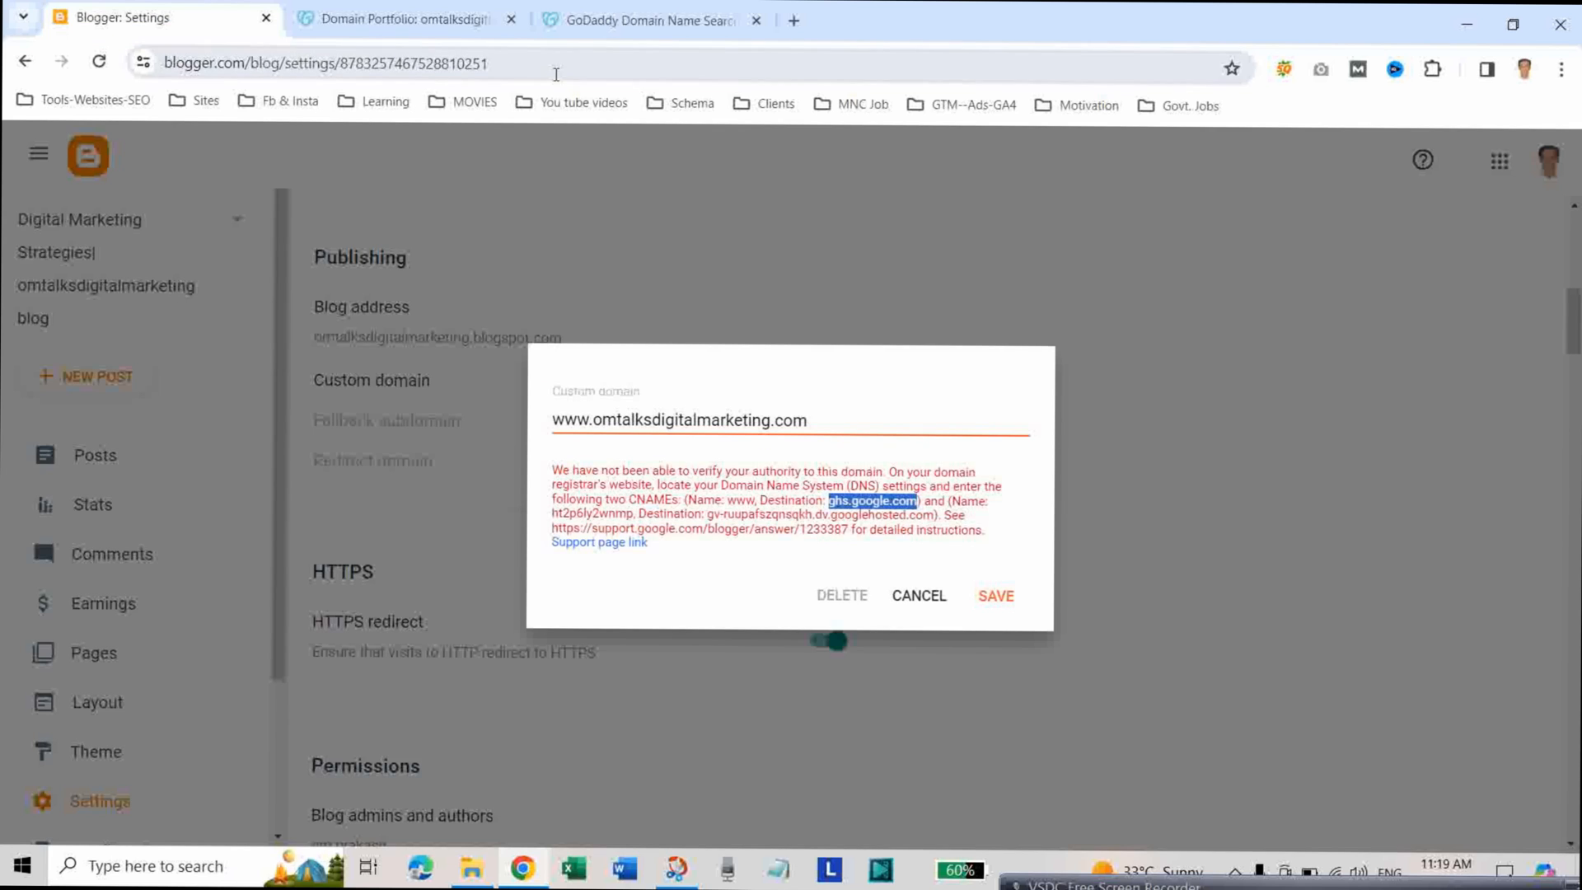
left_click(400, 19)
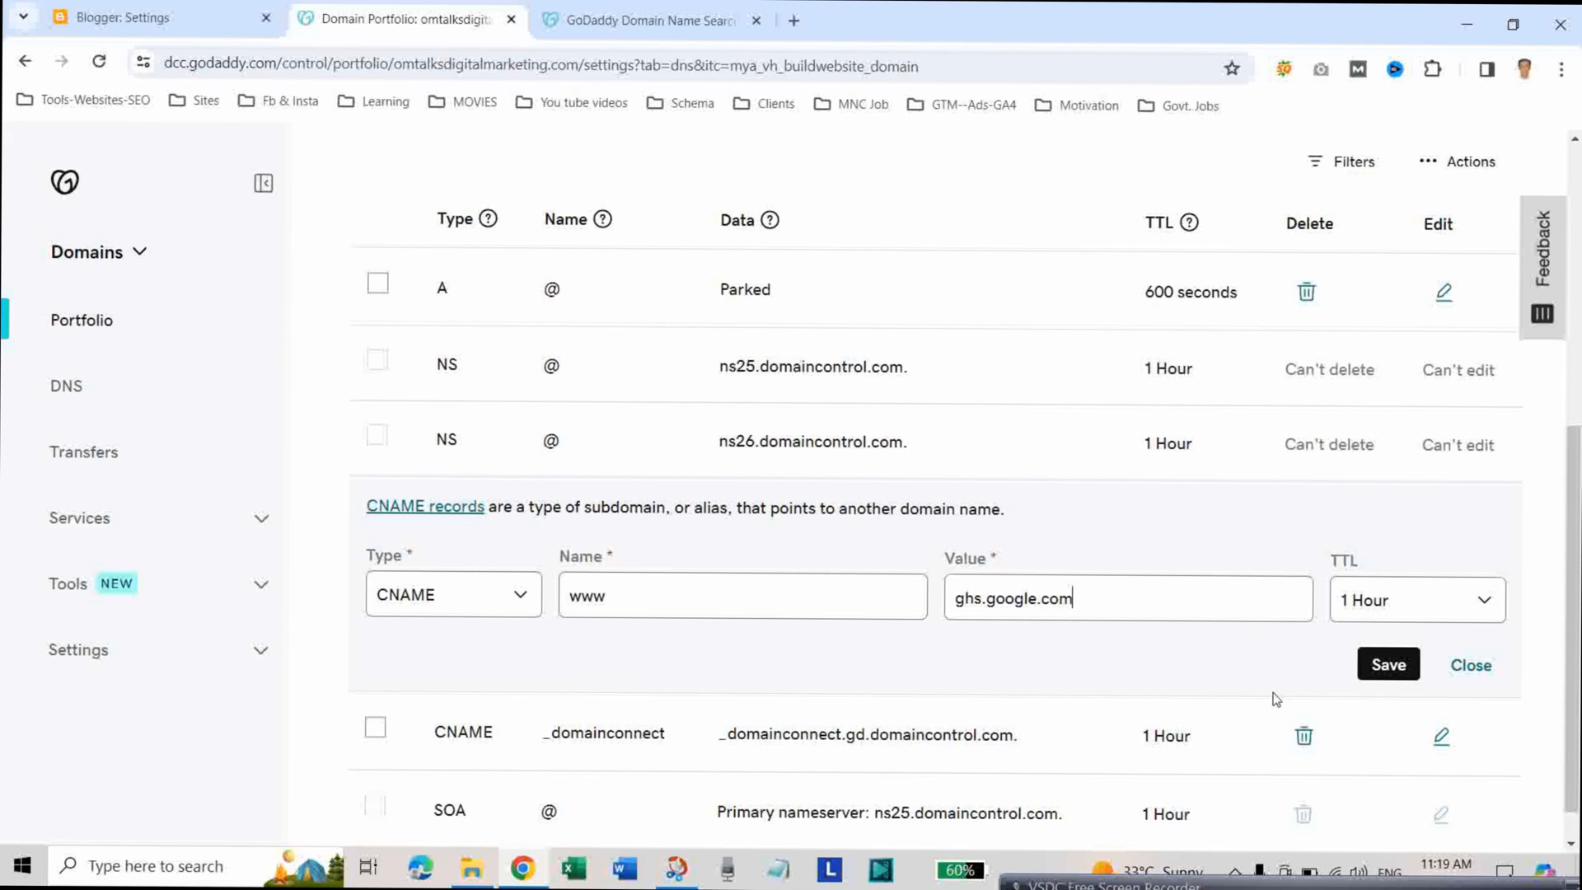
left_click(1389, 666)
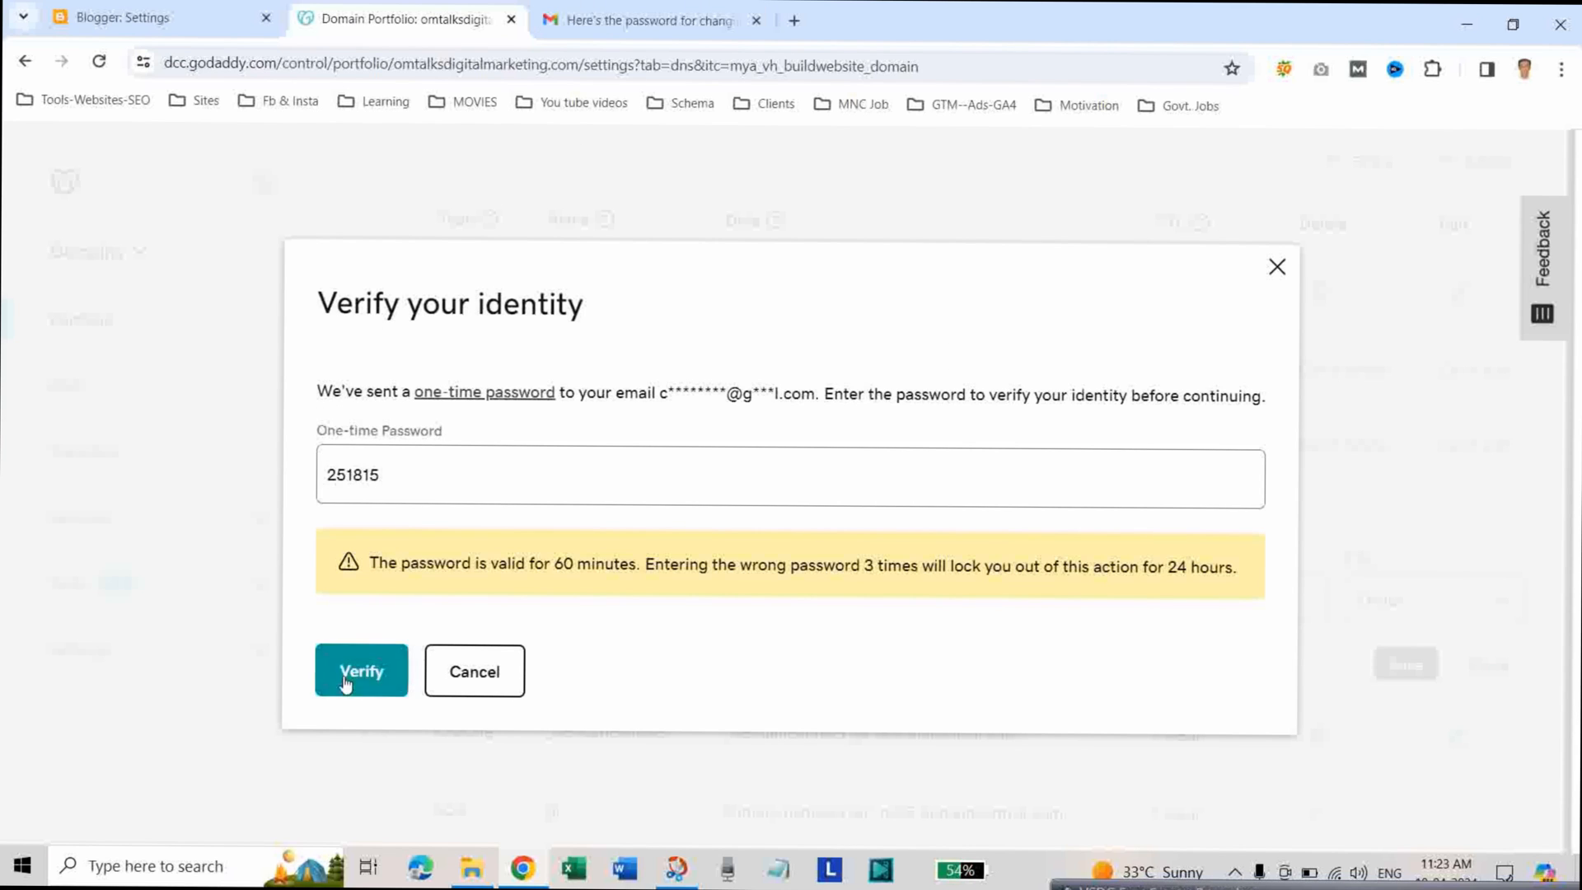
left_click(343, 678)
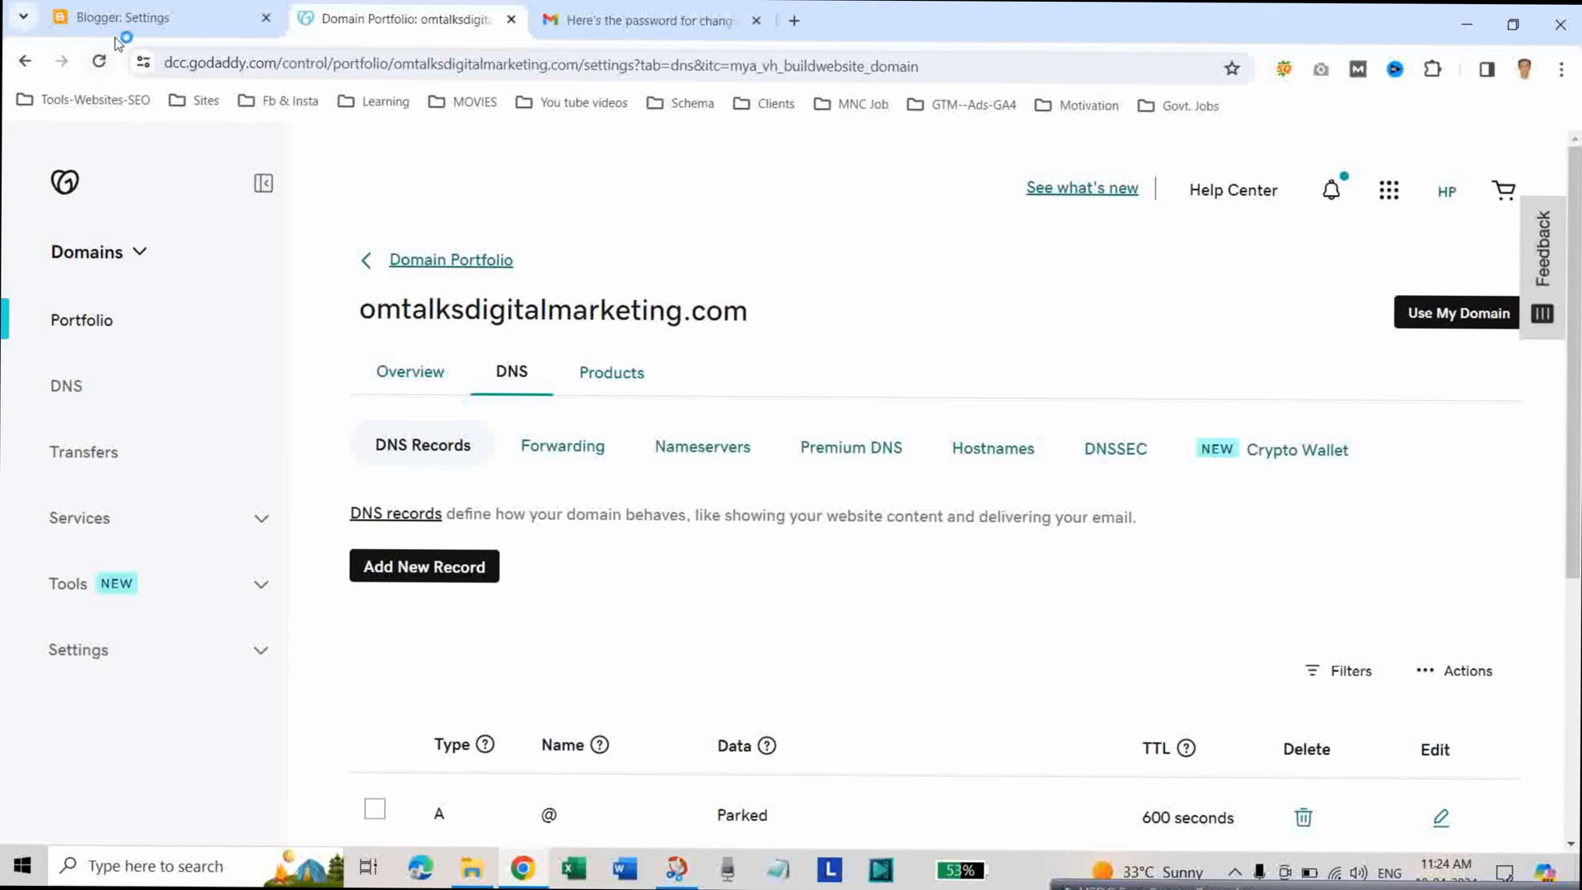
Copy the second CNAME name ht2p6ly2wnmp from Blogger and enter it as the name of GoDaddy's _domainconnect CNAME record
key("ctrl+shift+Tab")
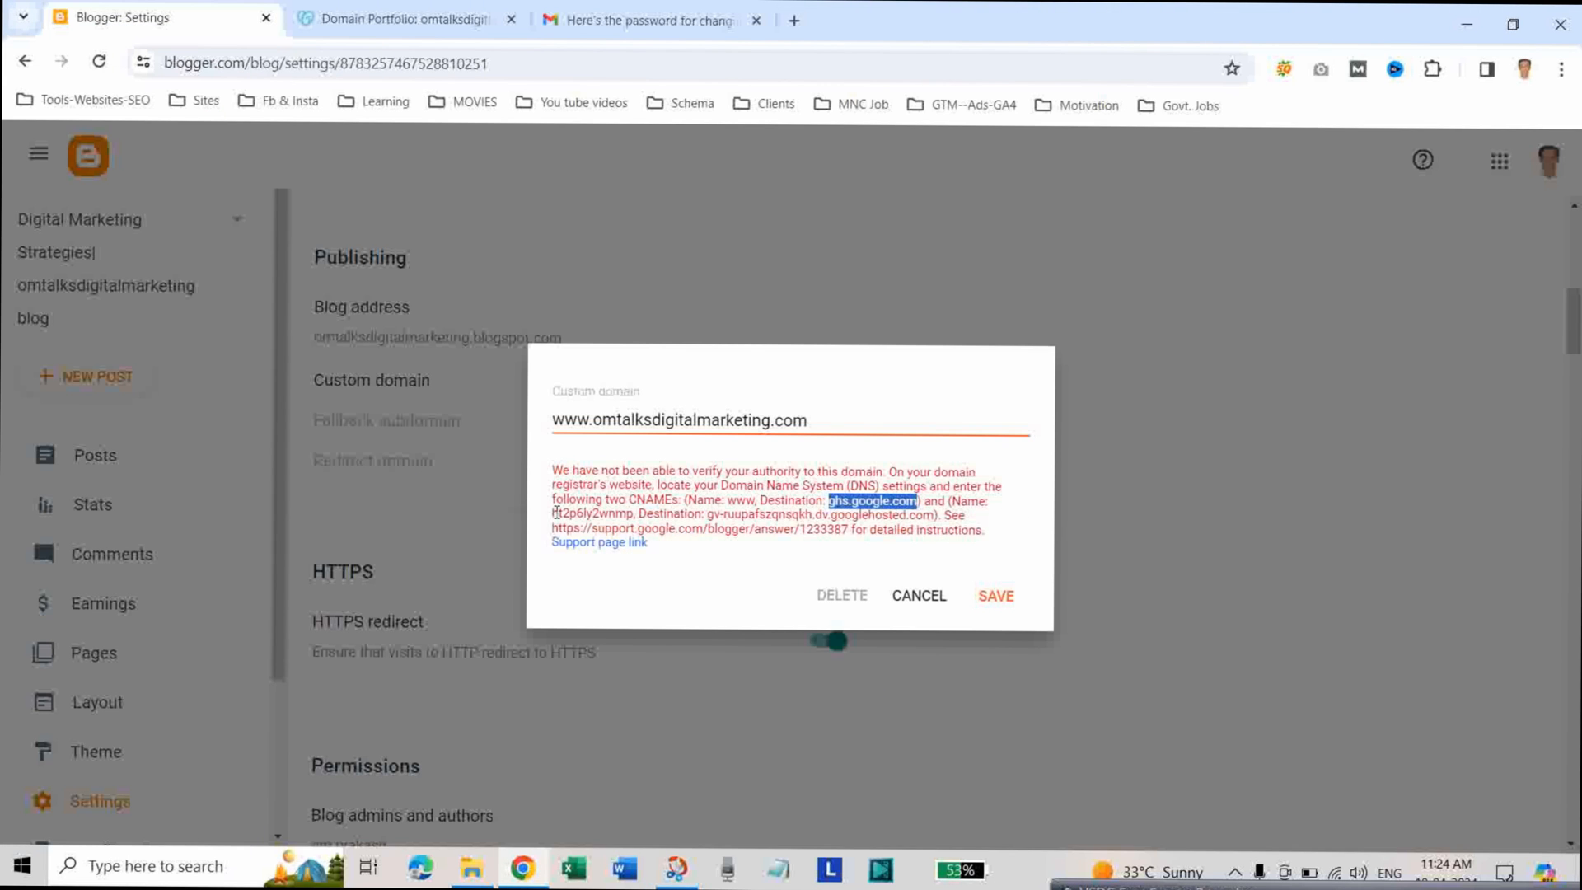
left_click_drag(552, 512, 635, 513)
key("ctrl+c")
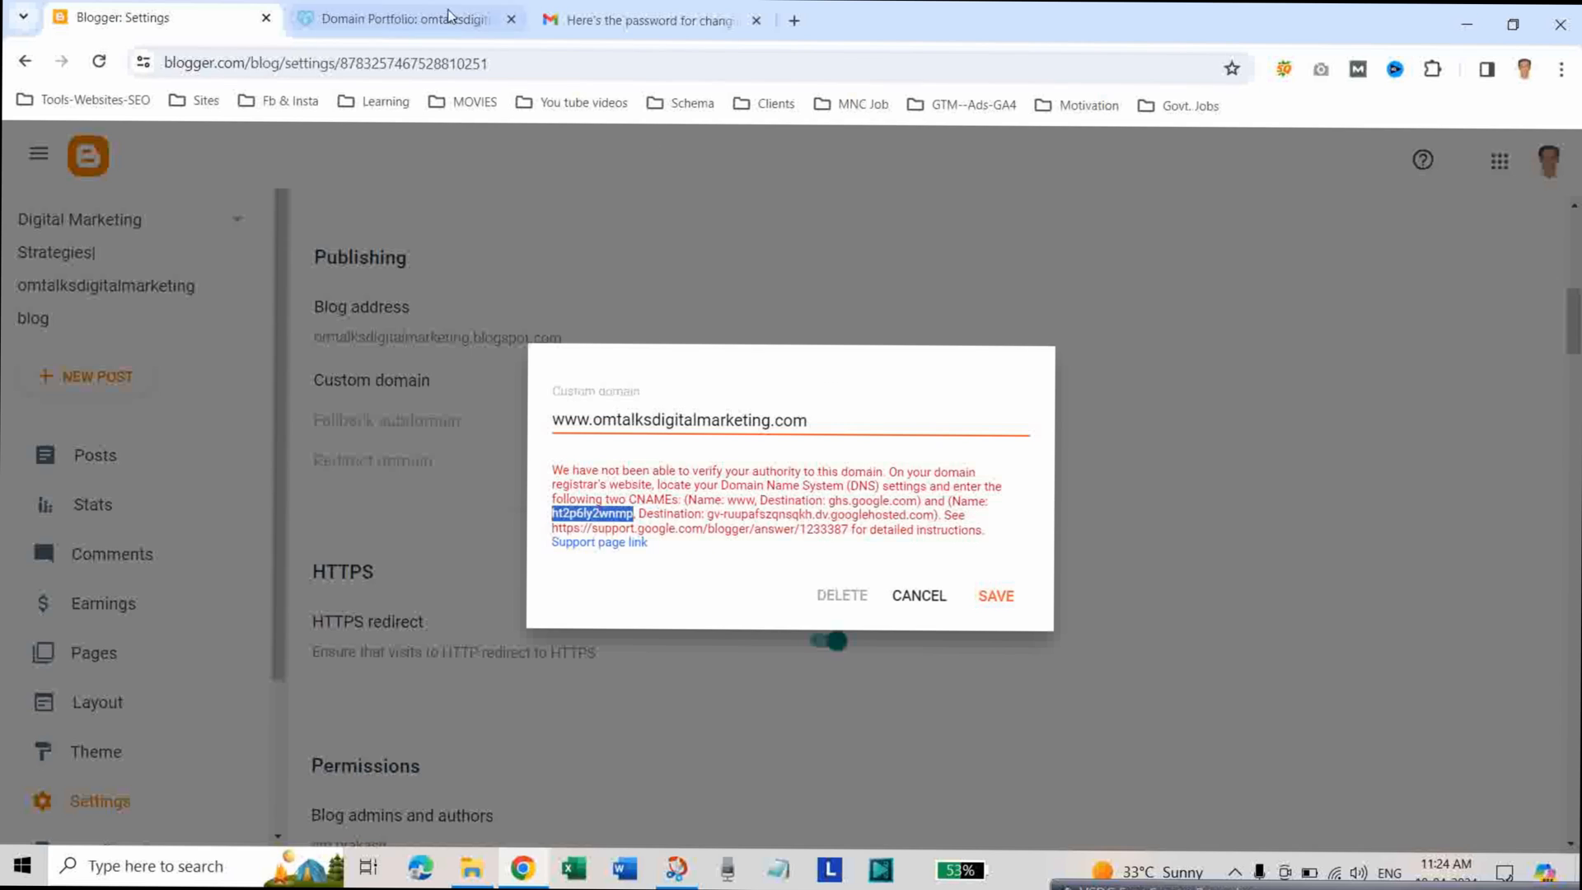
left_click(403, 19)
scroll(1540, 614, "down", 5)
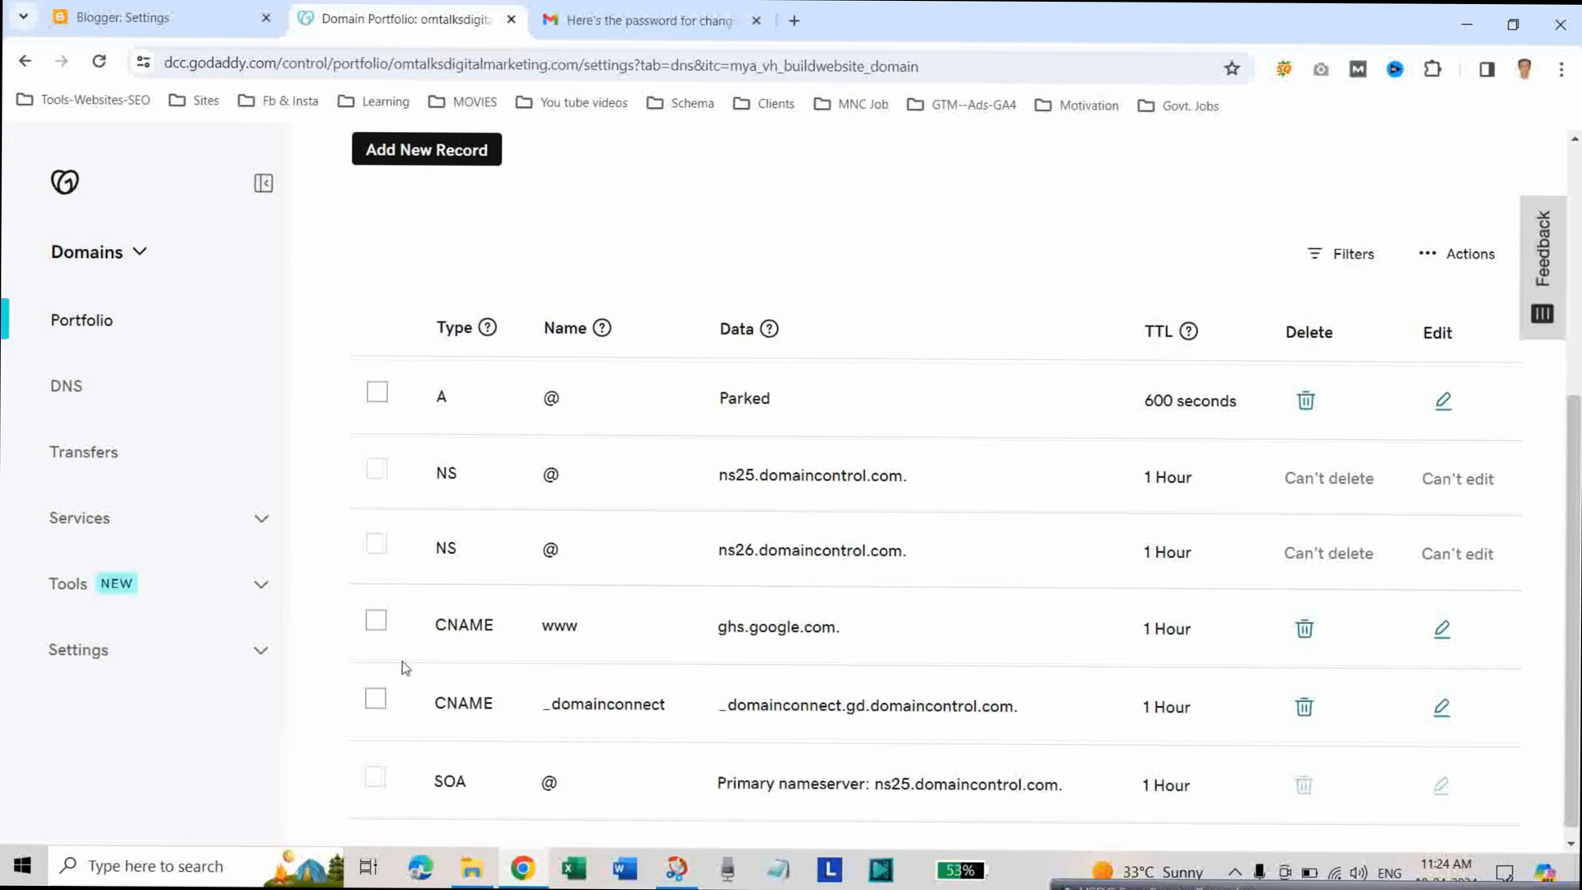
left_click(375, 699)
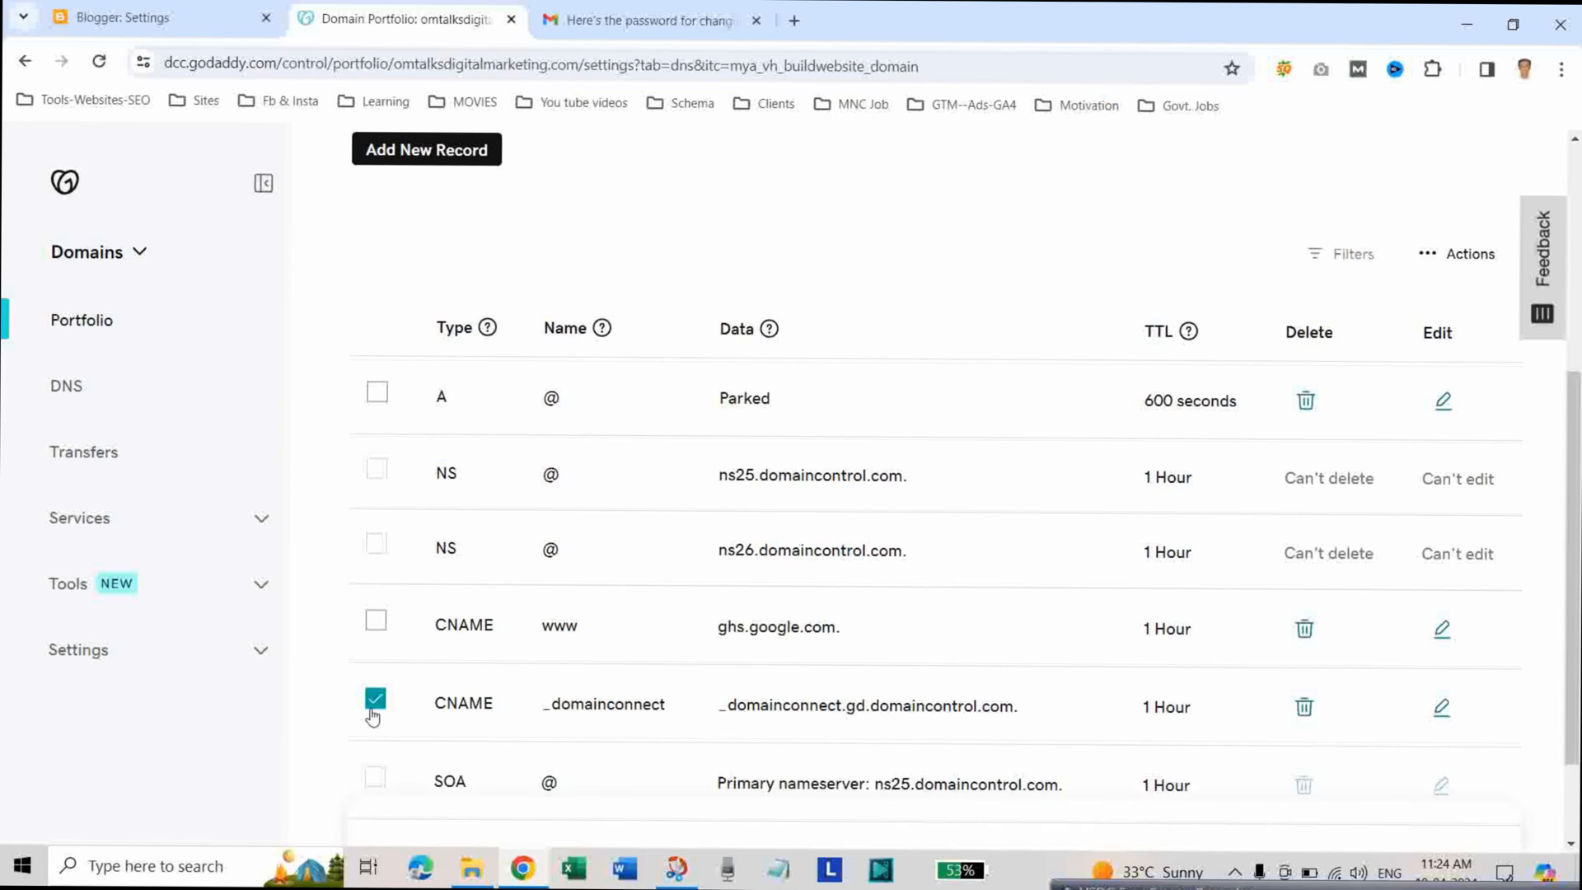
left_click(1441, 706)
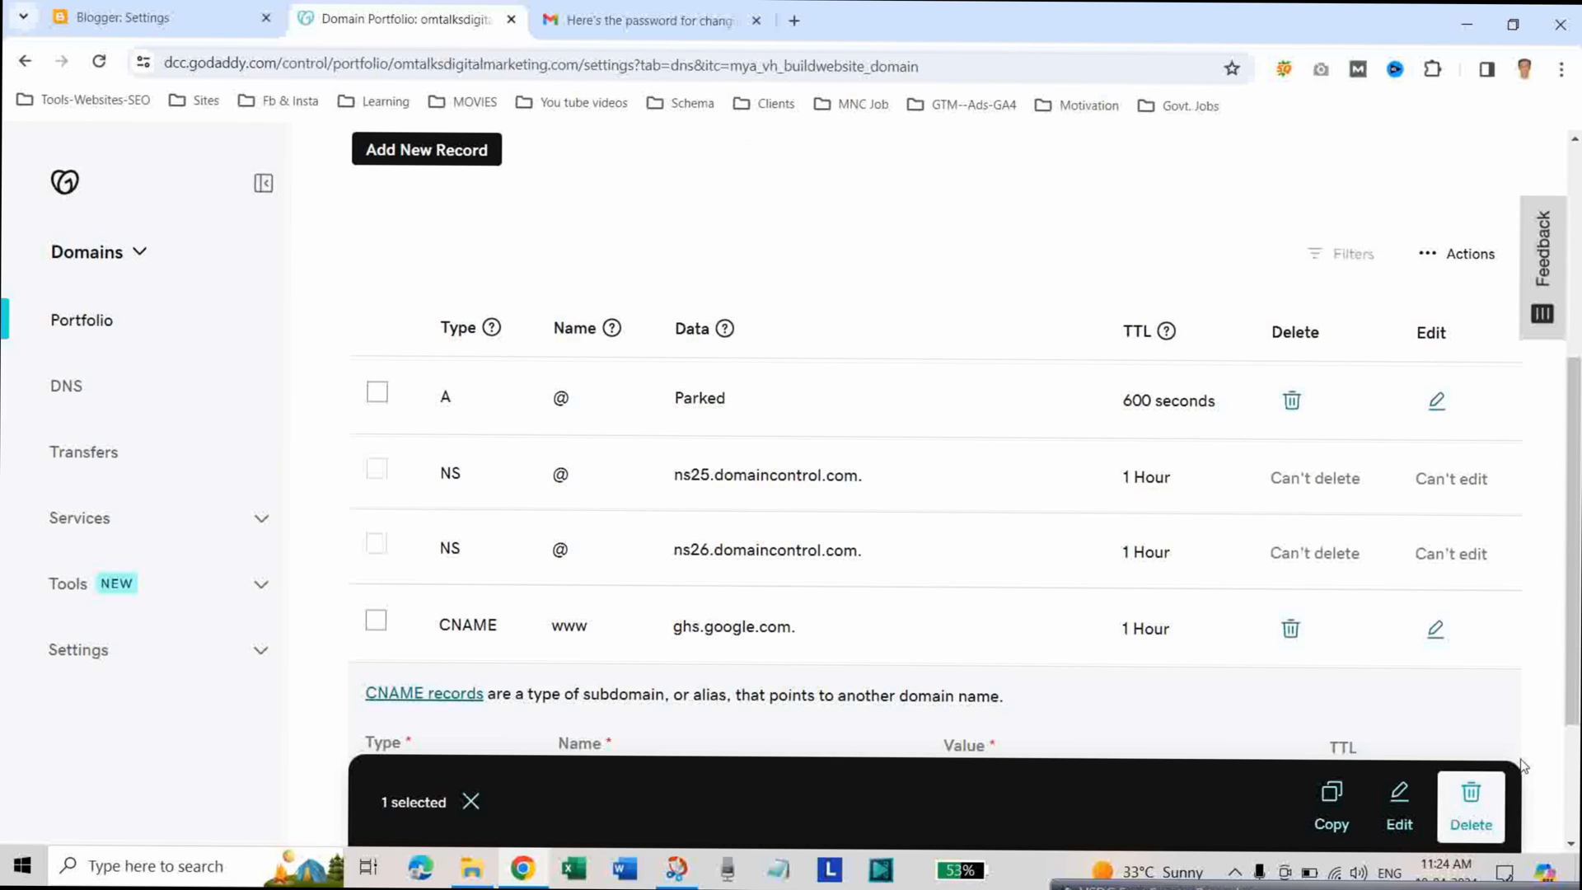
left_click(472, 804)
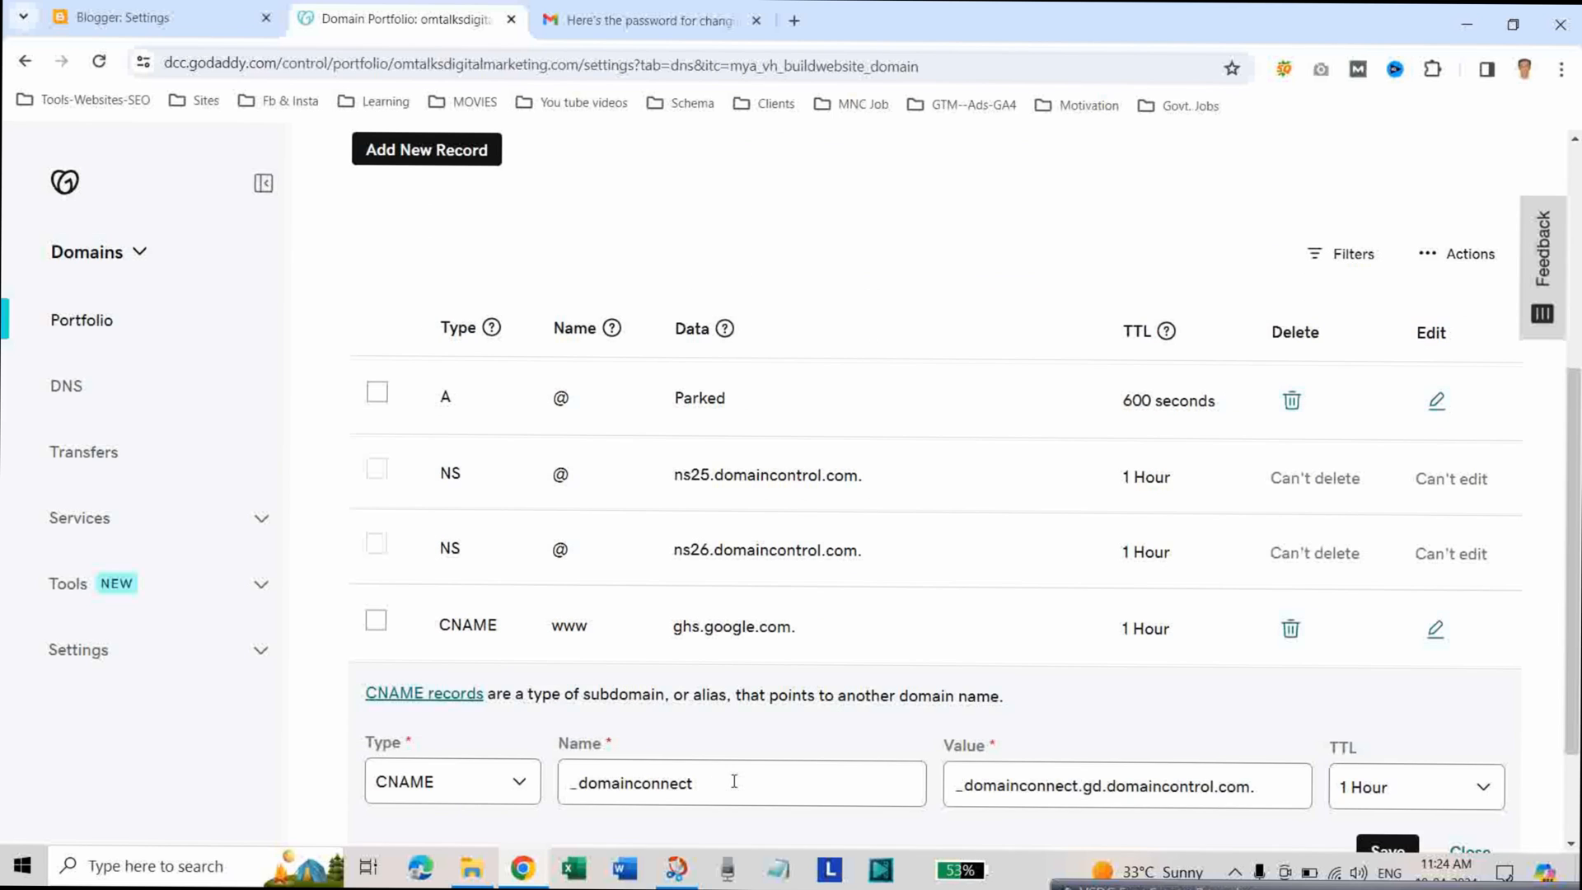
left_click_drag(744, 783, 545, 789)
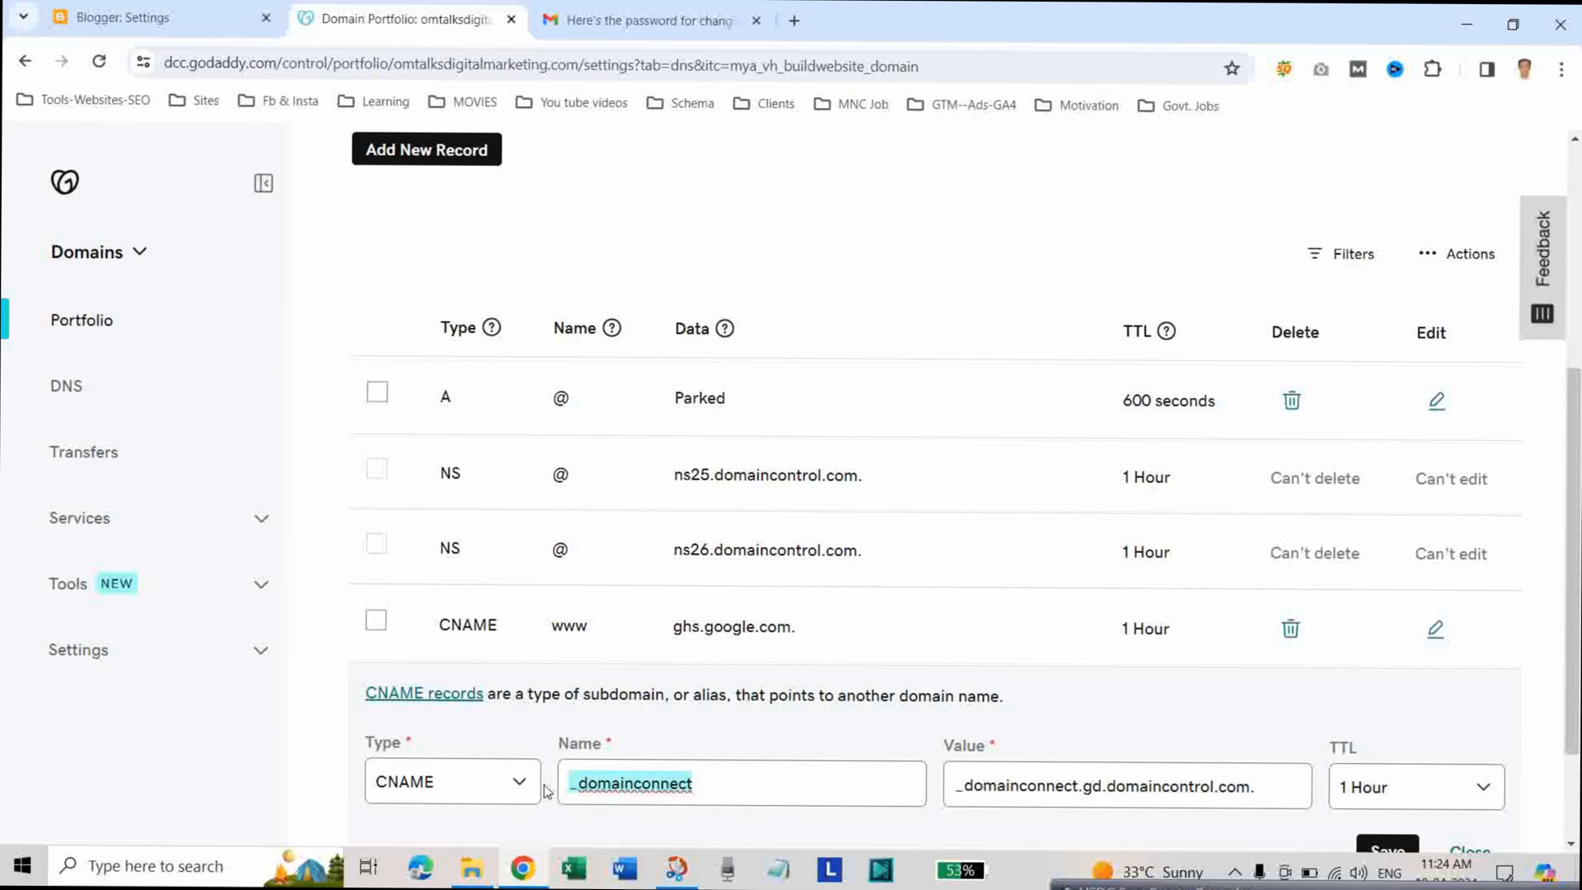
key("ctrl+v")
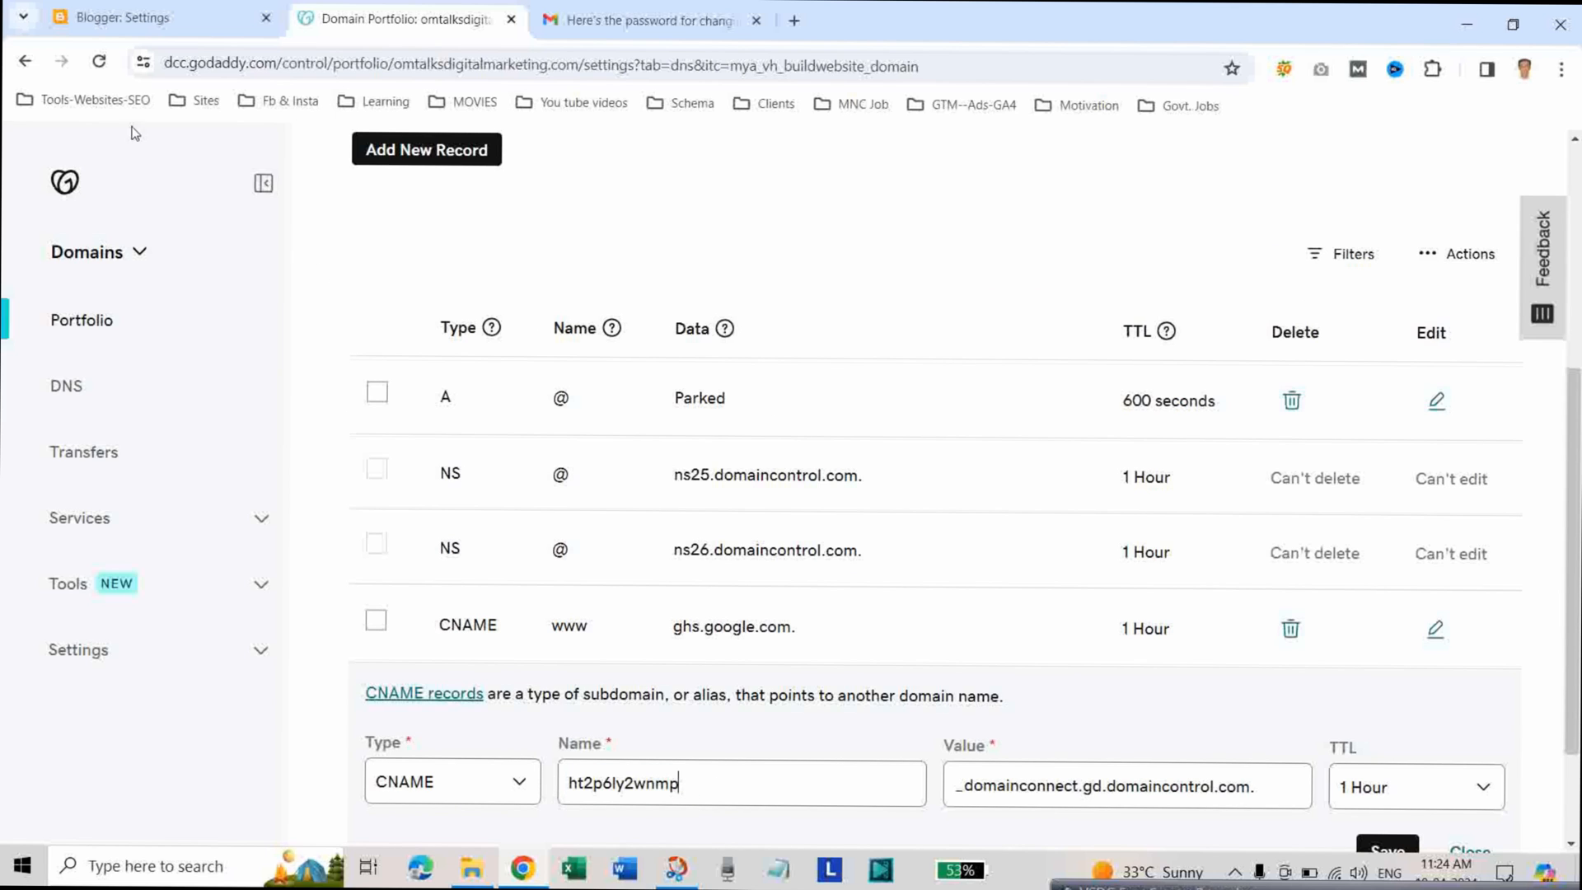
Copy the destination gv-ruupafszqnsqkh.dv.googlehosted.com from Blogger and enter it as the value of GoDaddy's ht2p6ly2wnmp CNAME record
left_click(123, 18)
left_click(705, 535)
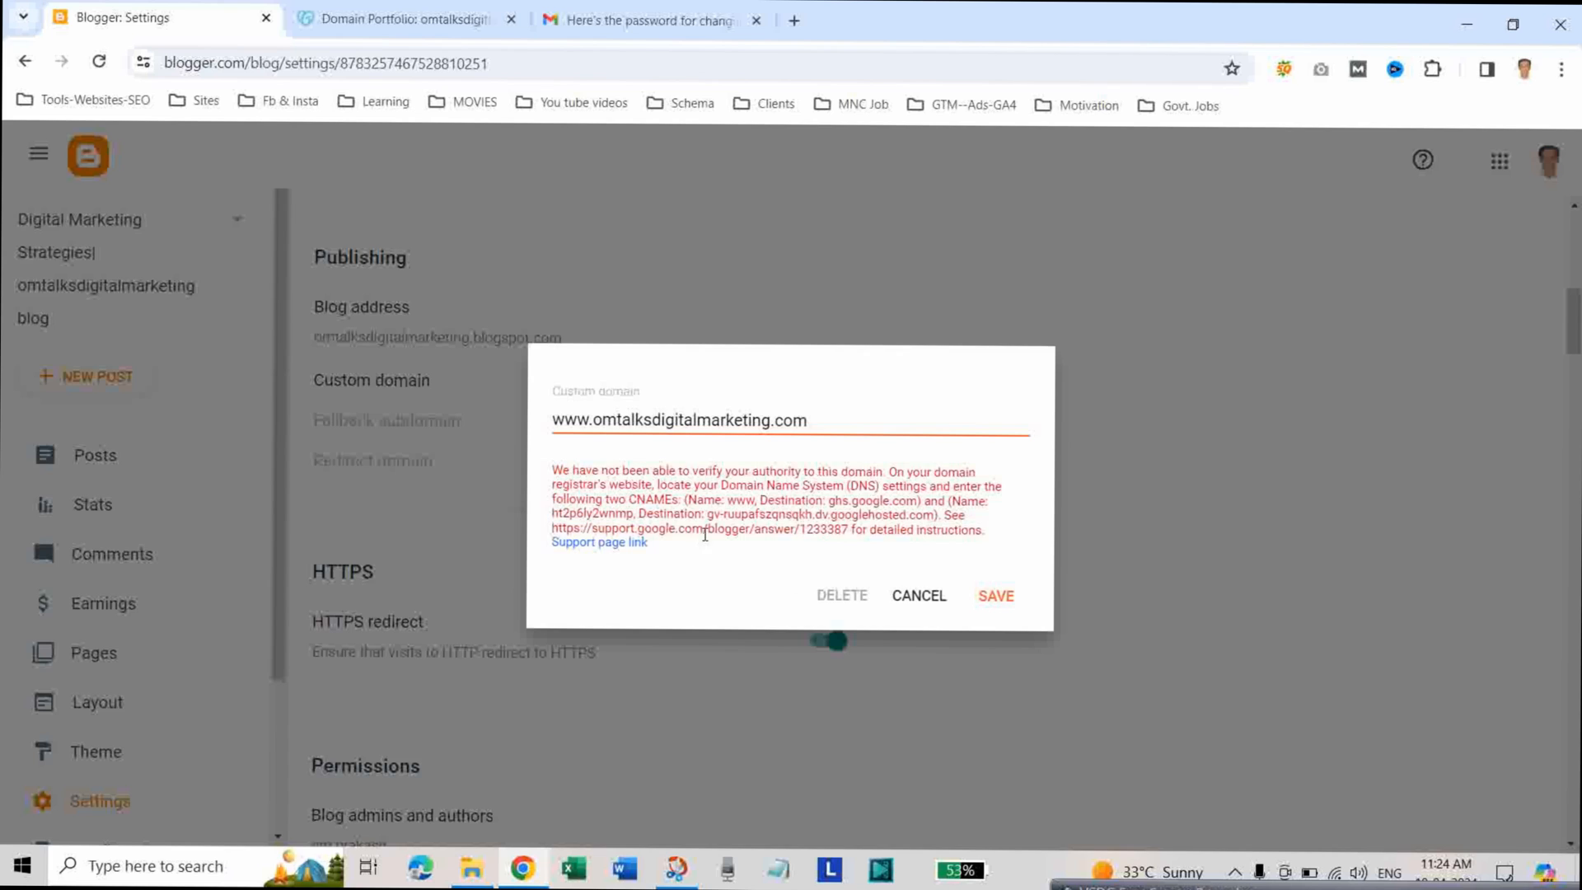
left_click_drag(708, 517, 936, 514)
key("ctrl+c")
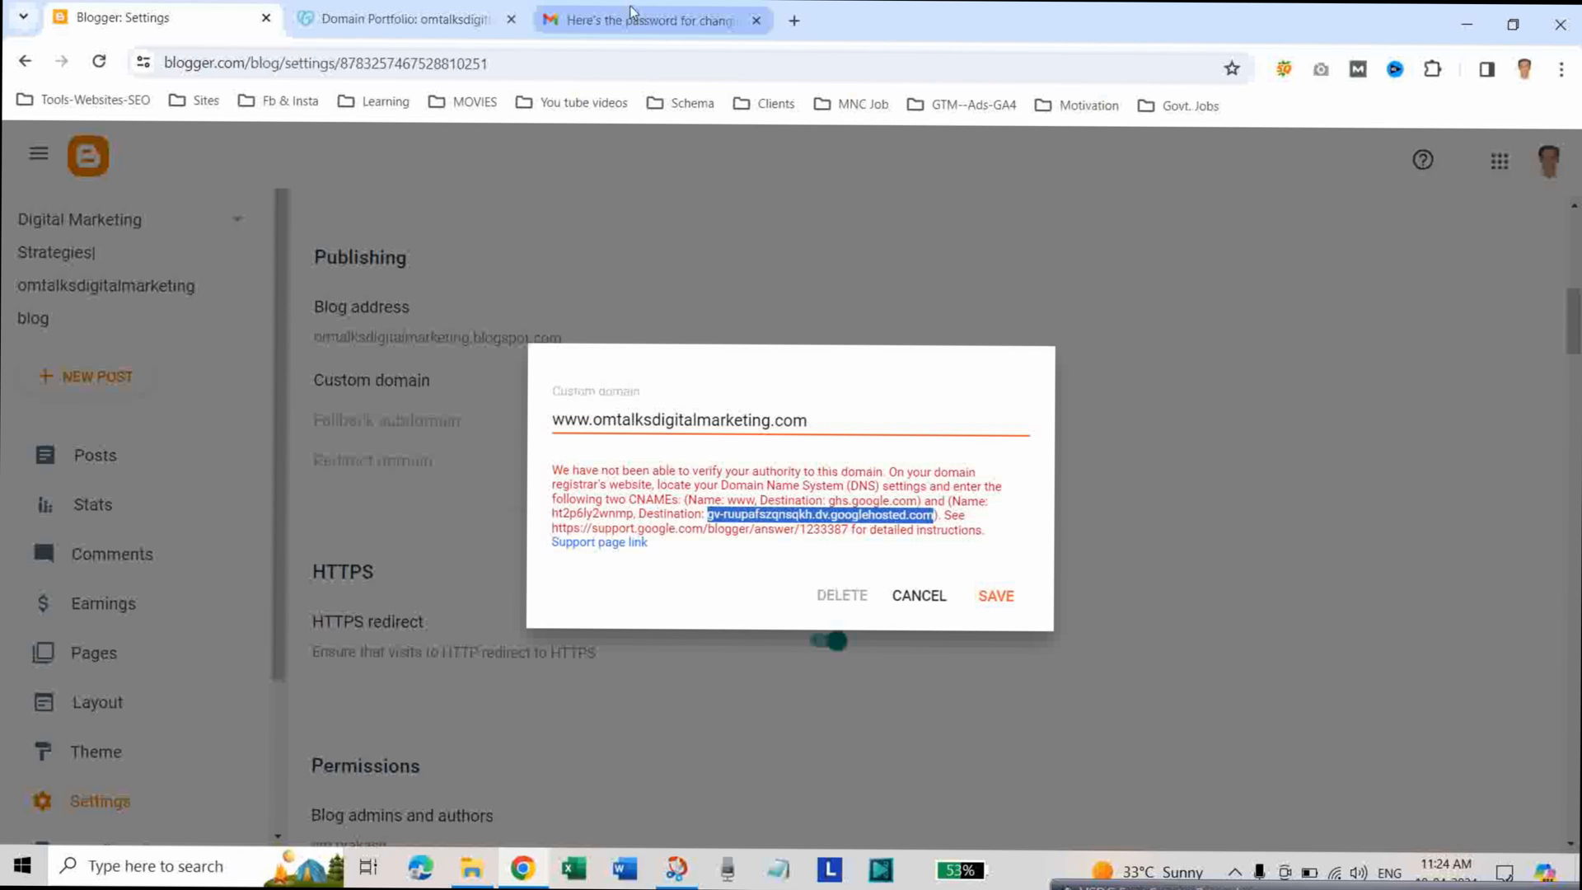
left_click(445, 7)
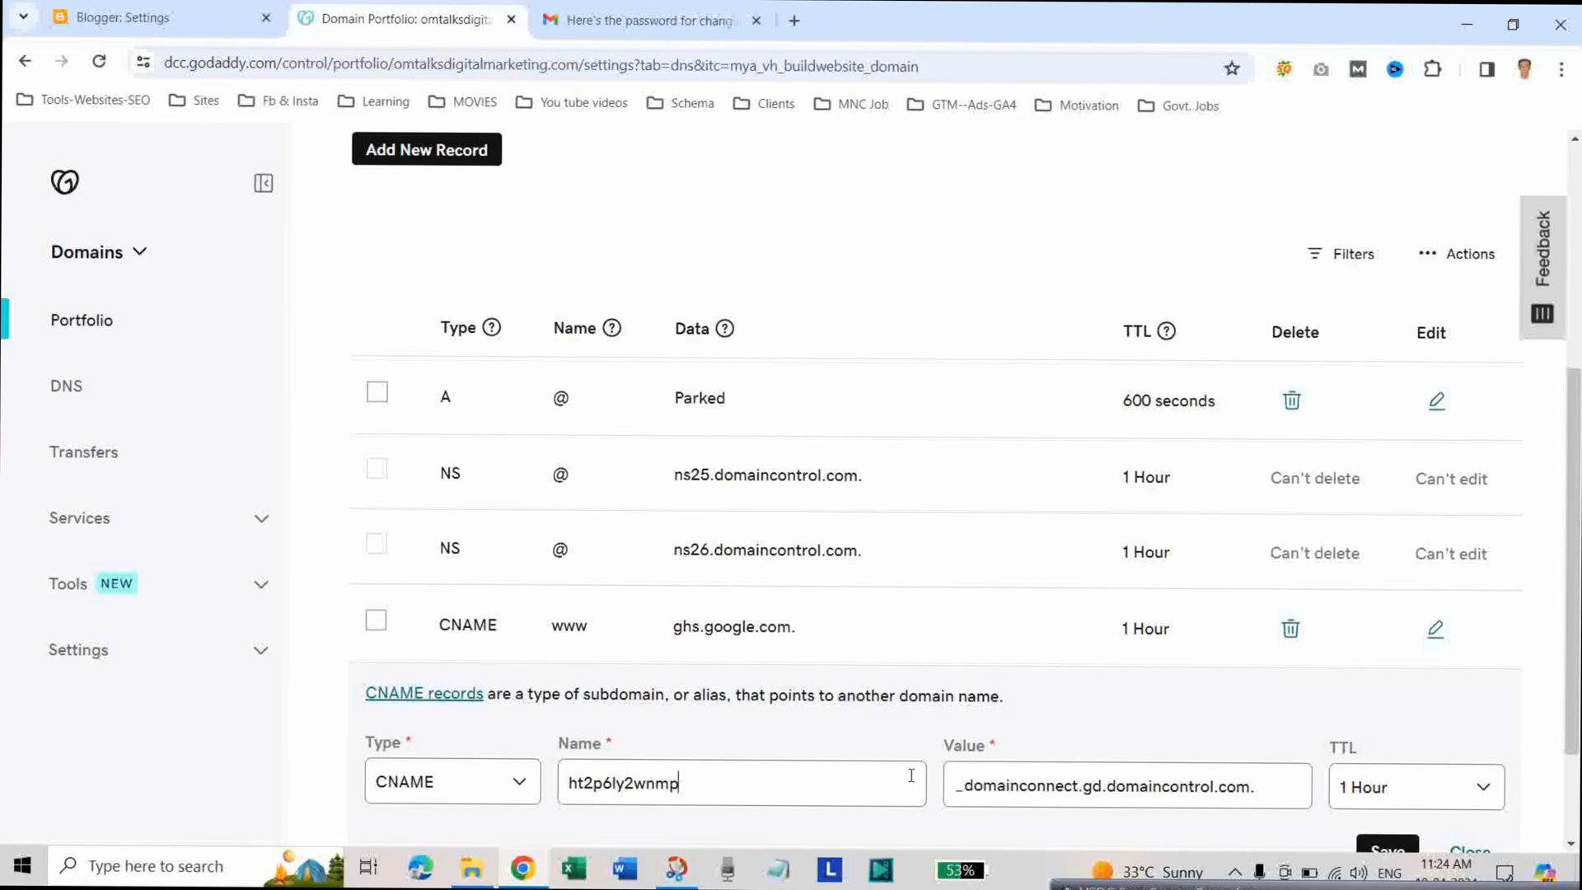
triple_click(1051, 786)
key("BackSpace")
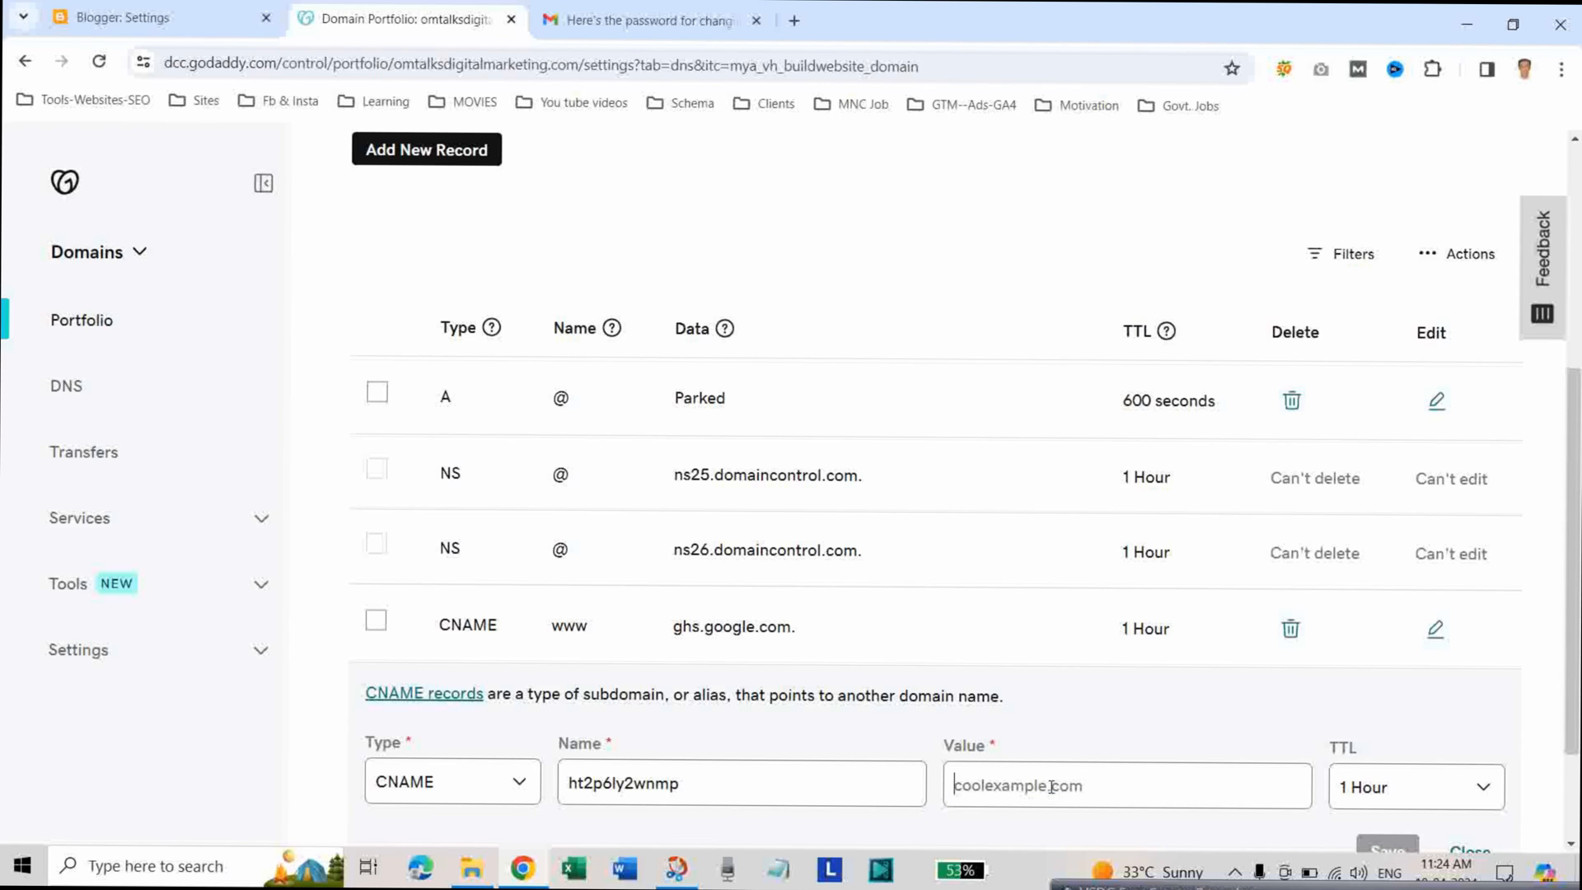
key("ctrl+v")
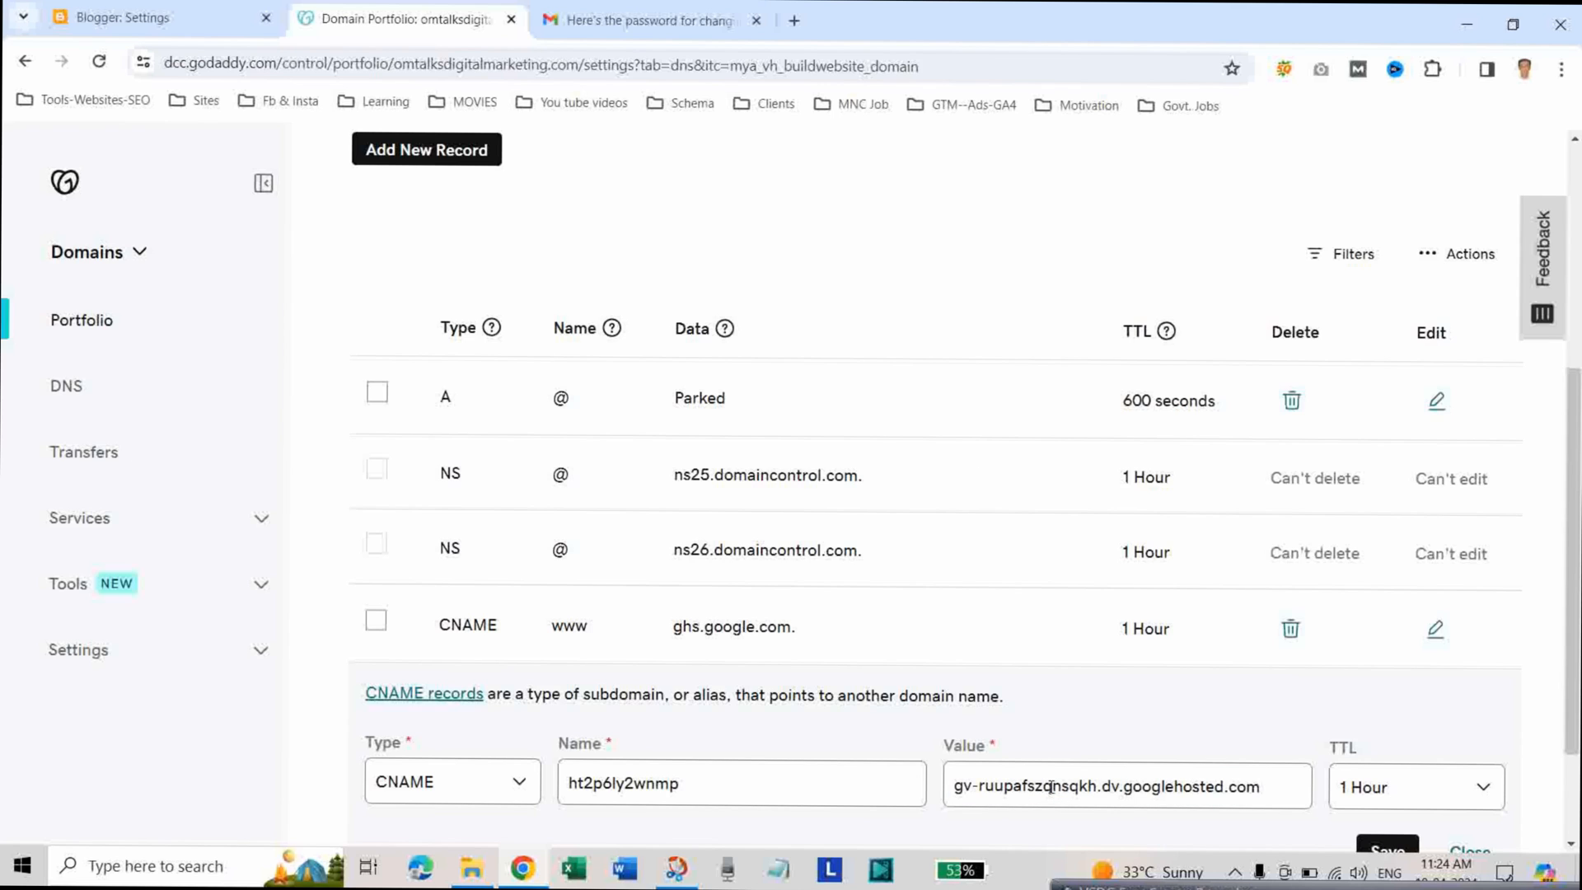
Save the ht2p6ly2wnmp CNAME record, verify the identity with the emailed one-time password, and review the DNS records
scroll(1569, 532, "down", 1)
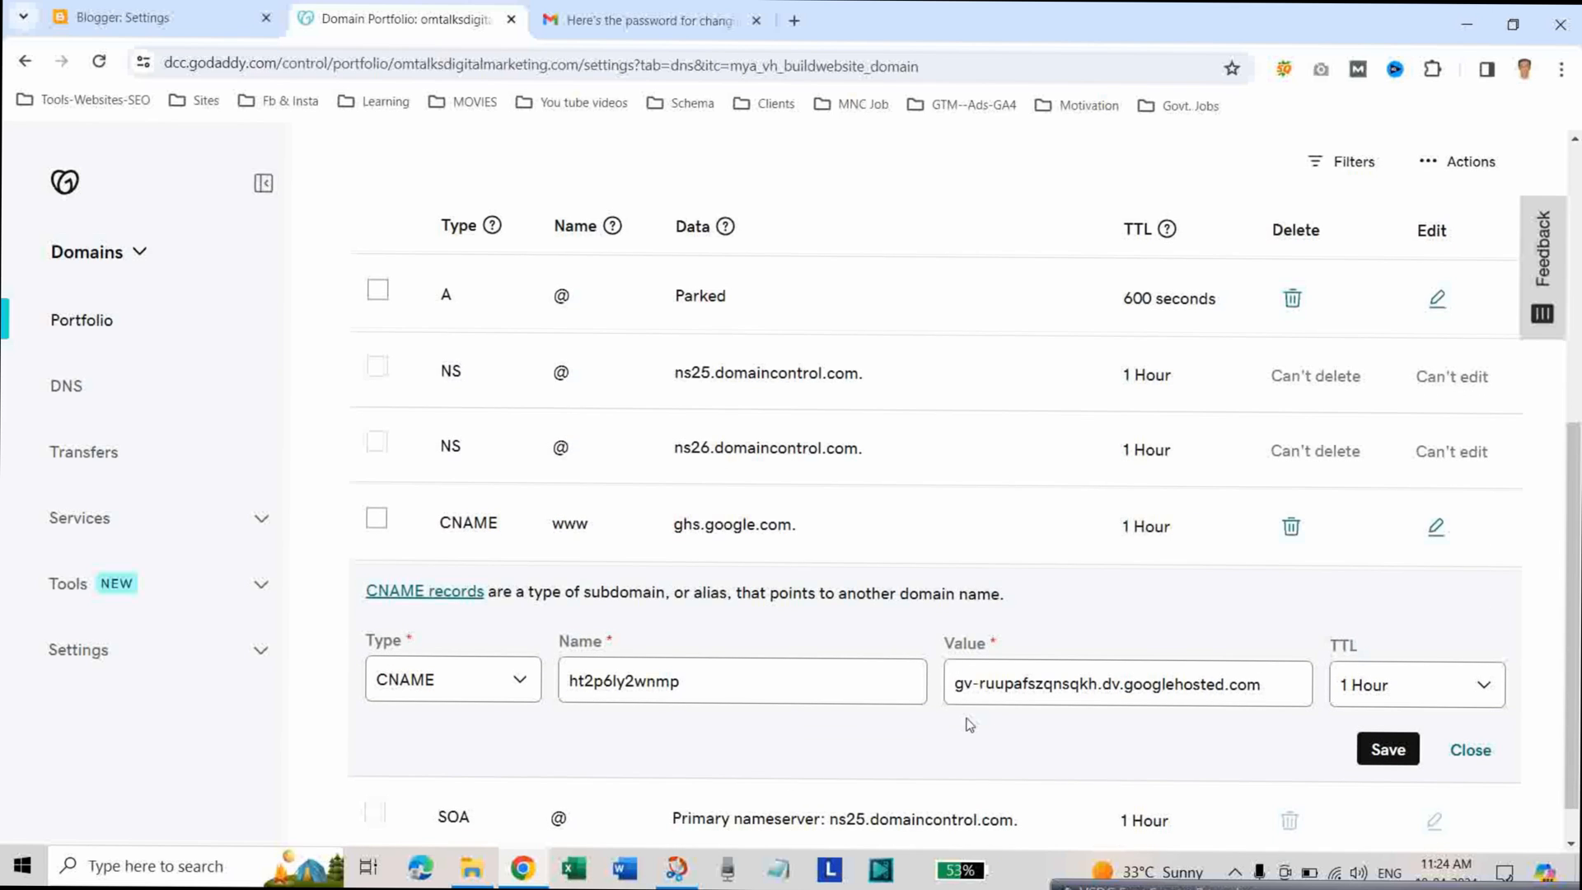
left_click(1374, 748)
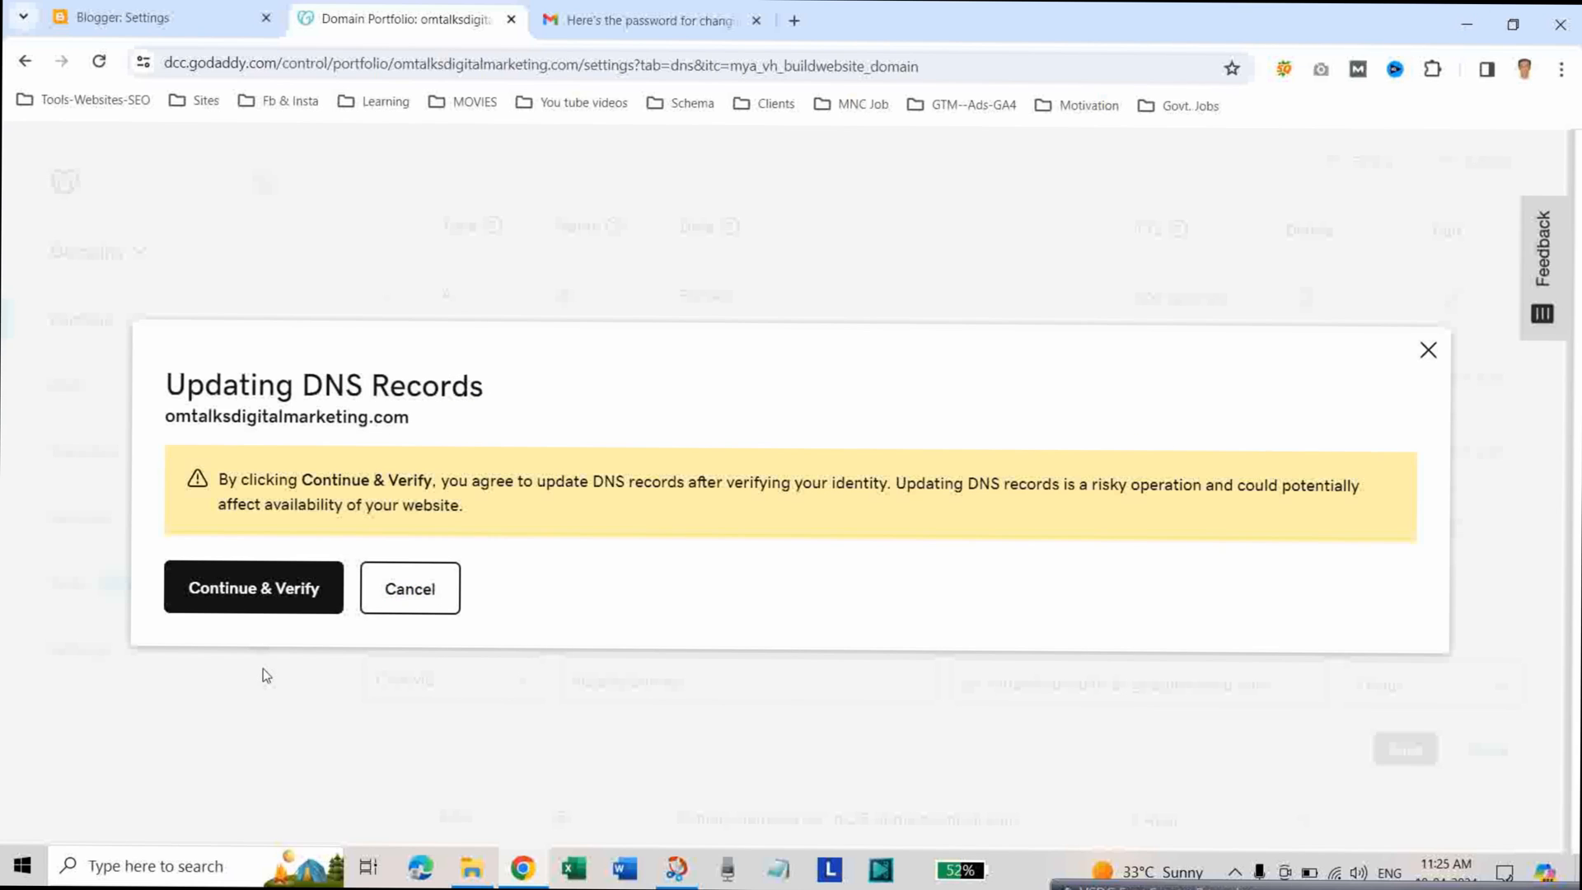
left_click(237, 593)
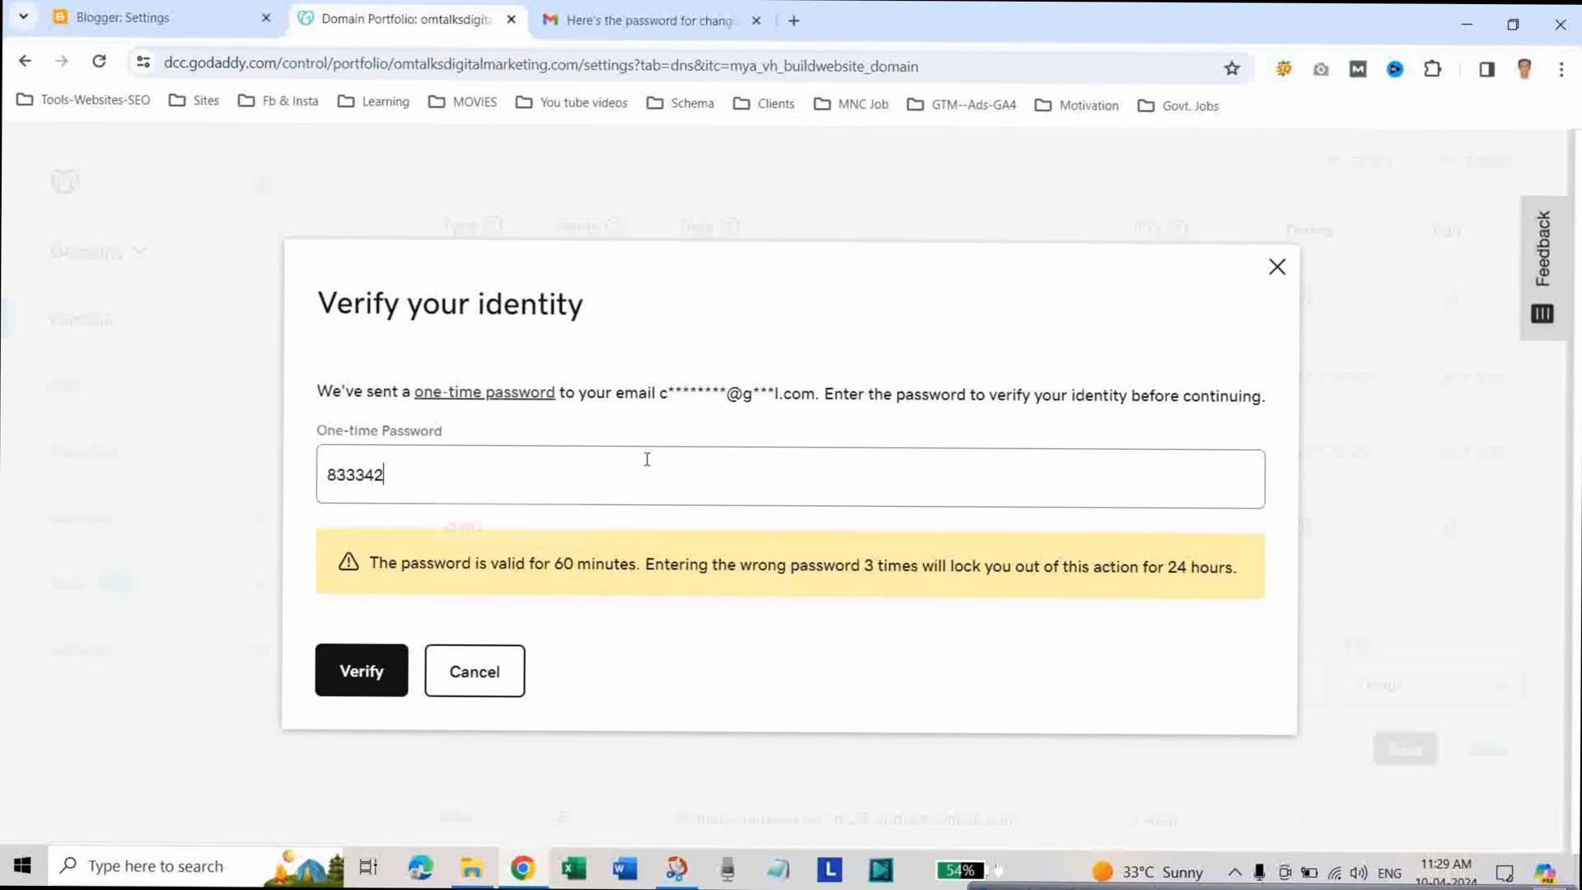
left_click(360, 677)
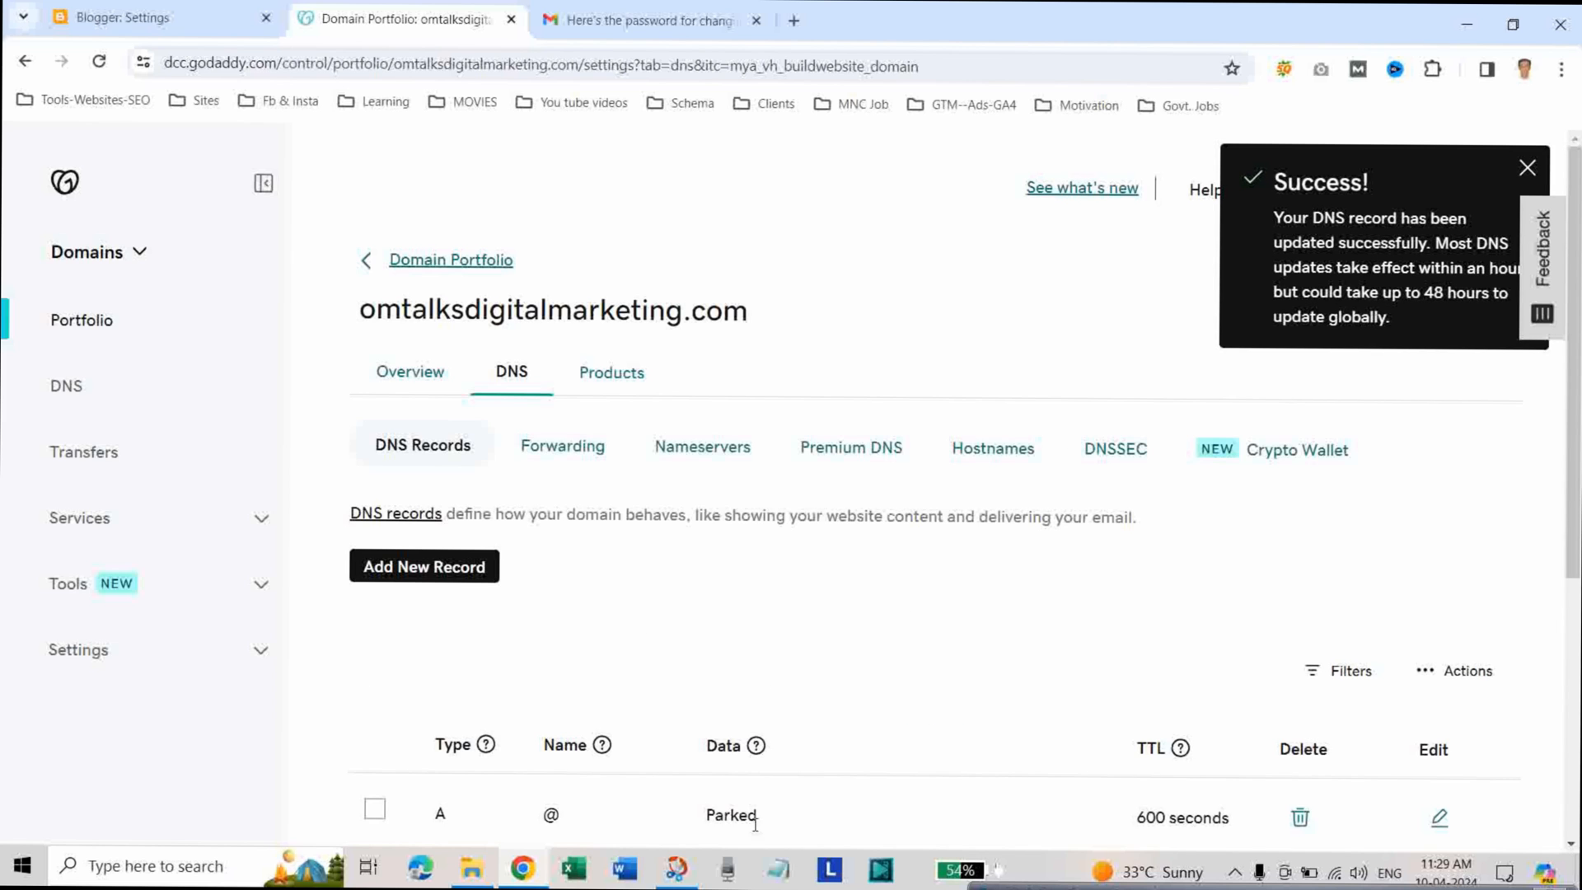
left_click_drag(1574, 373, 1574, 634)
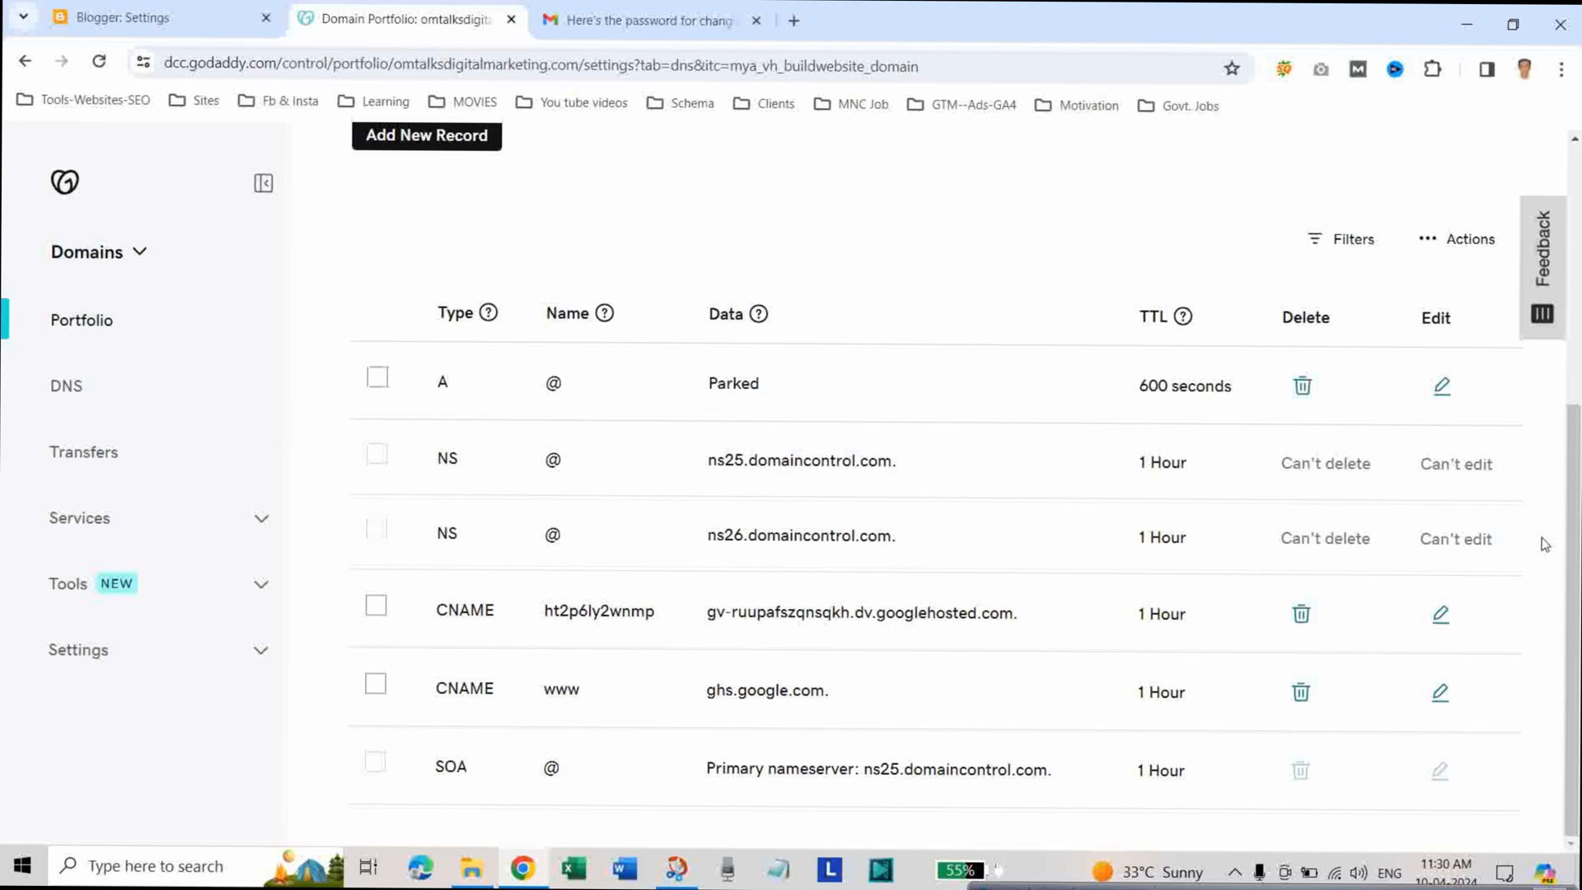
left_click(123, 18)
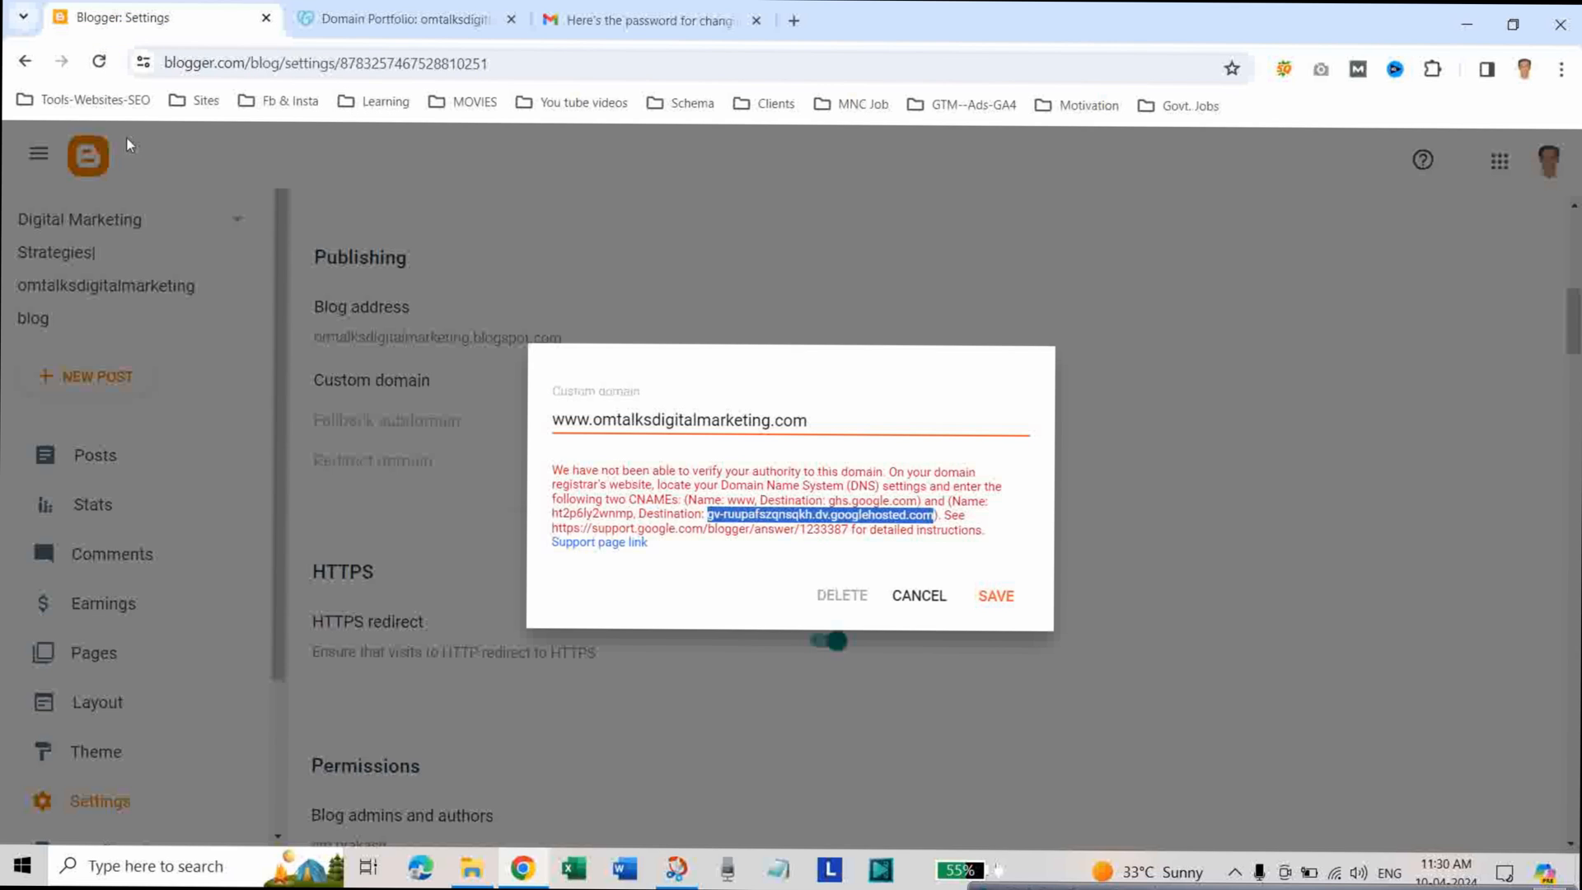
left_click(993, 599)
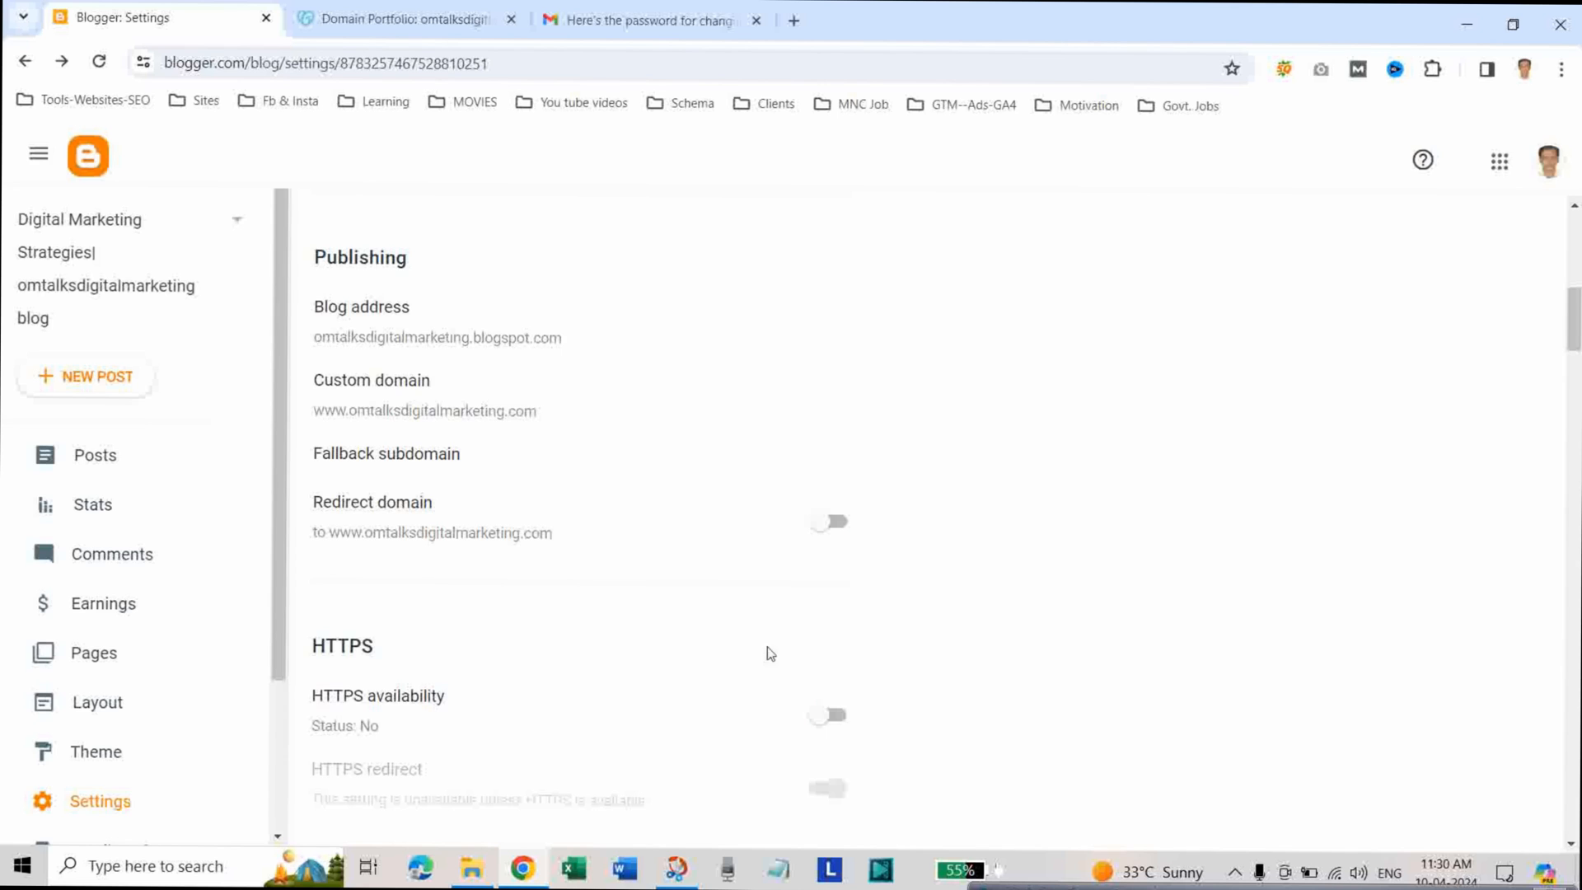
scroll(283, 626, "down", 3)
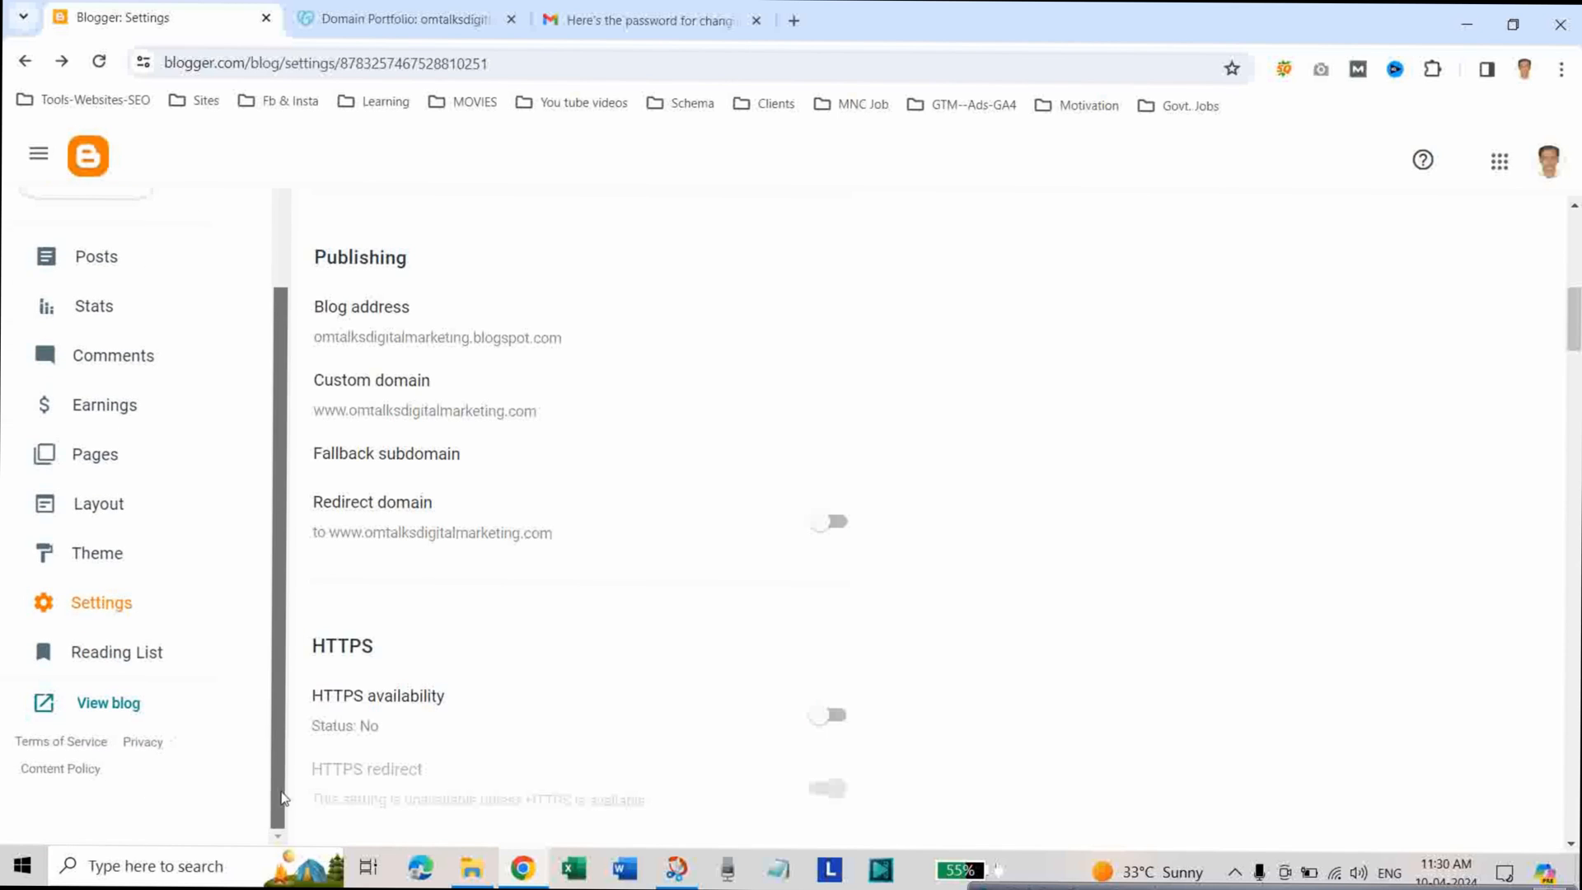
left_click(94, 713)
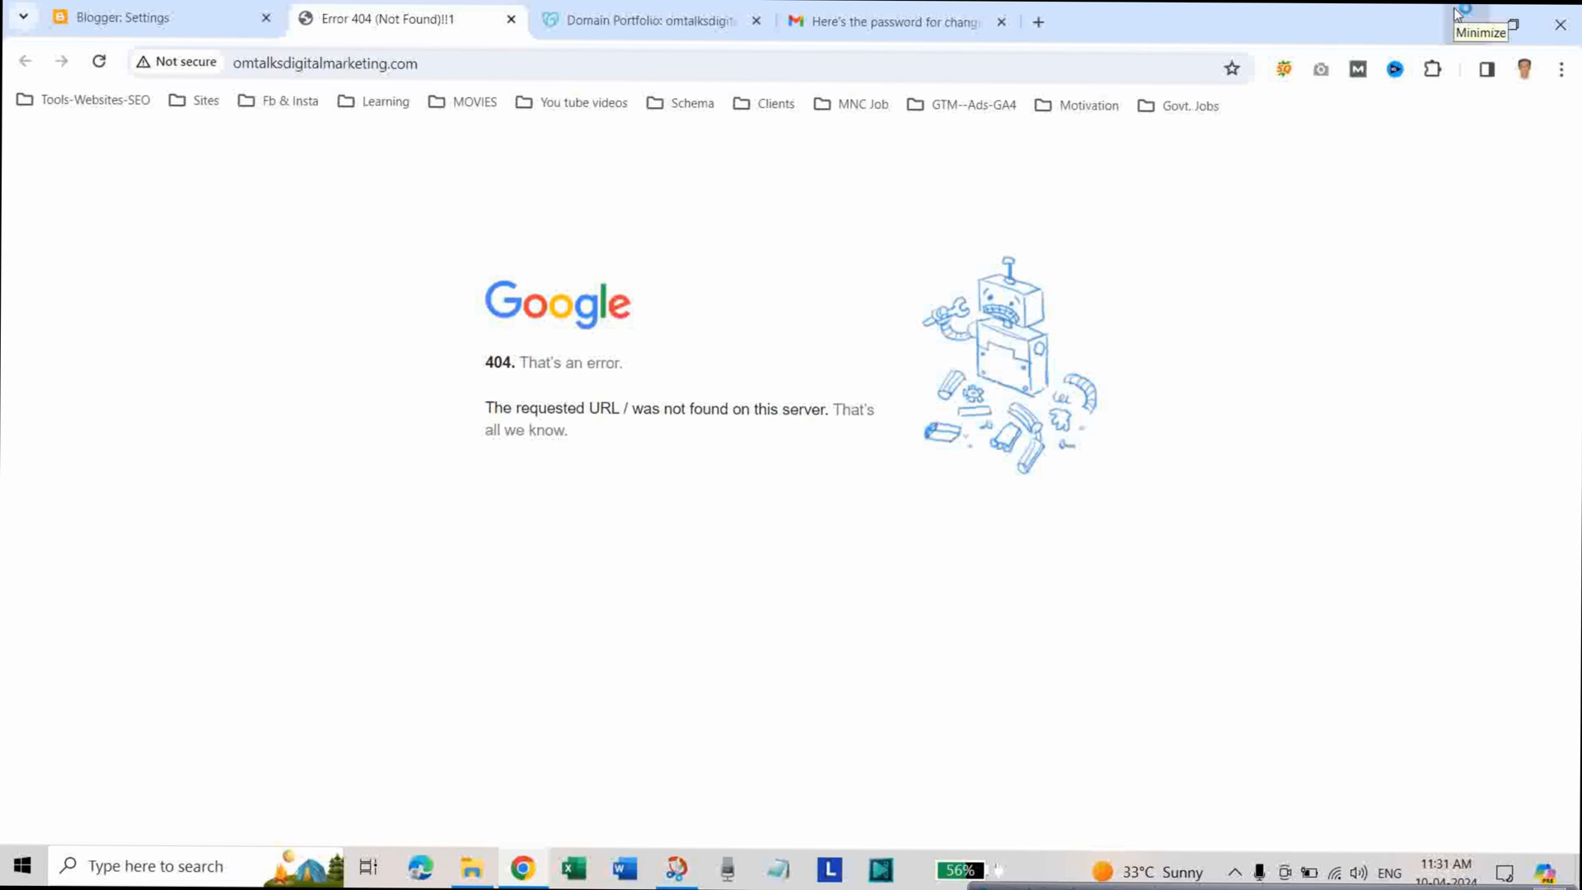
left_click(177, 18)
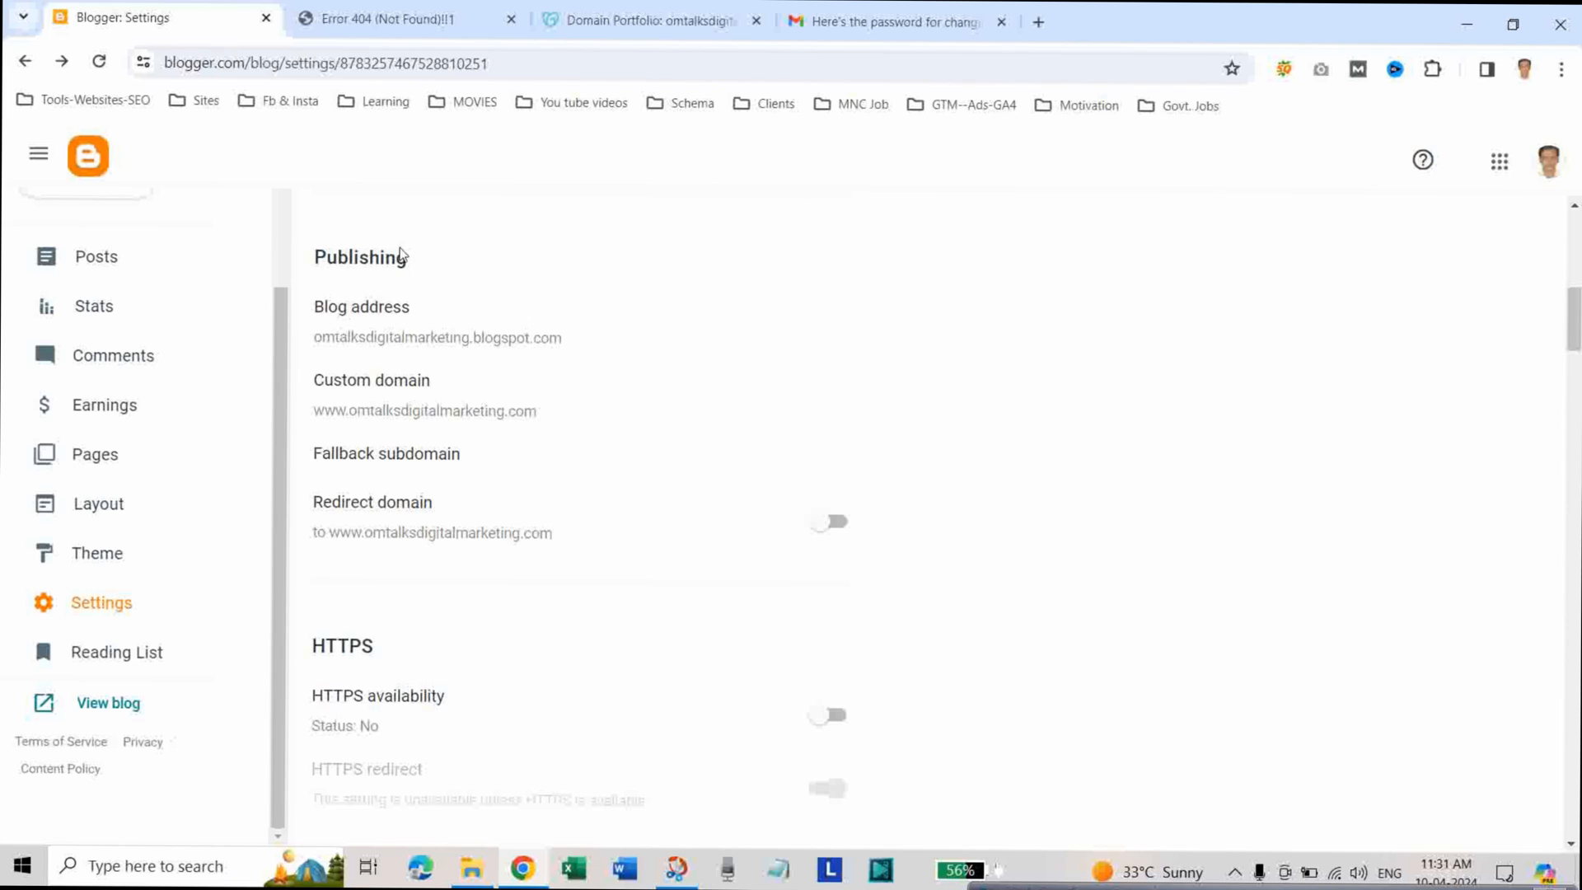
left_click_drag(411, 259, 319, 256)
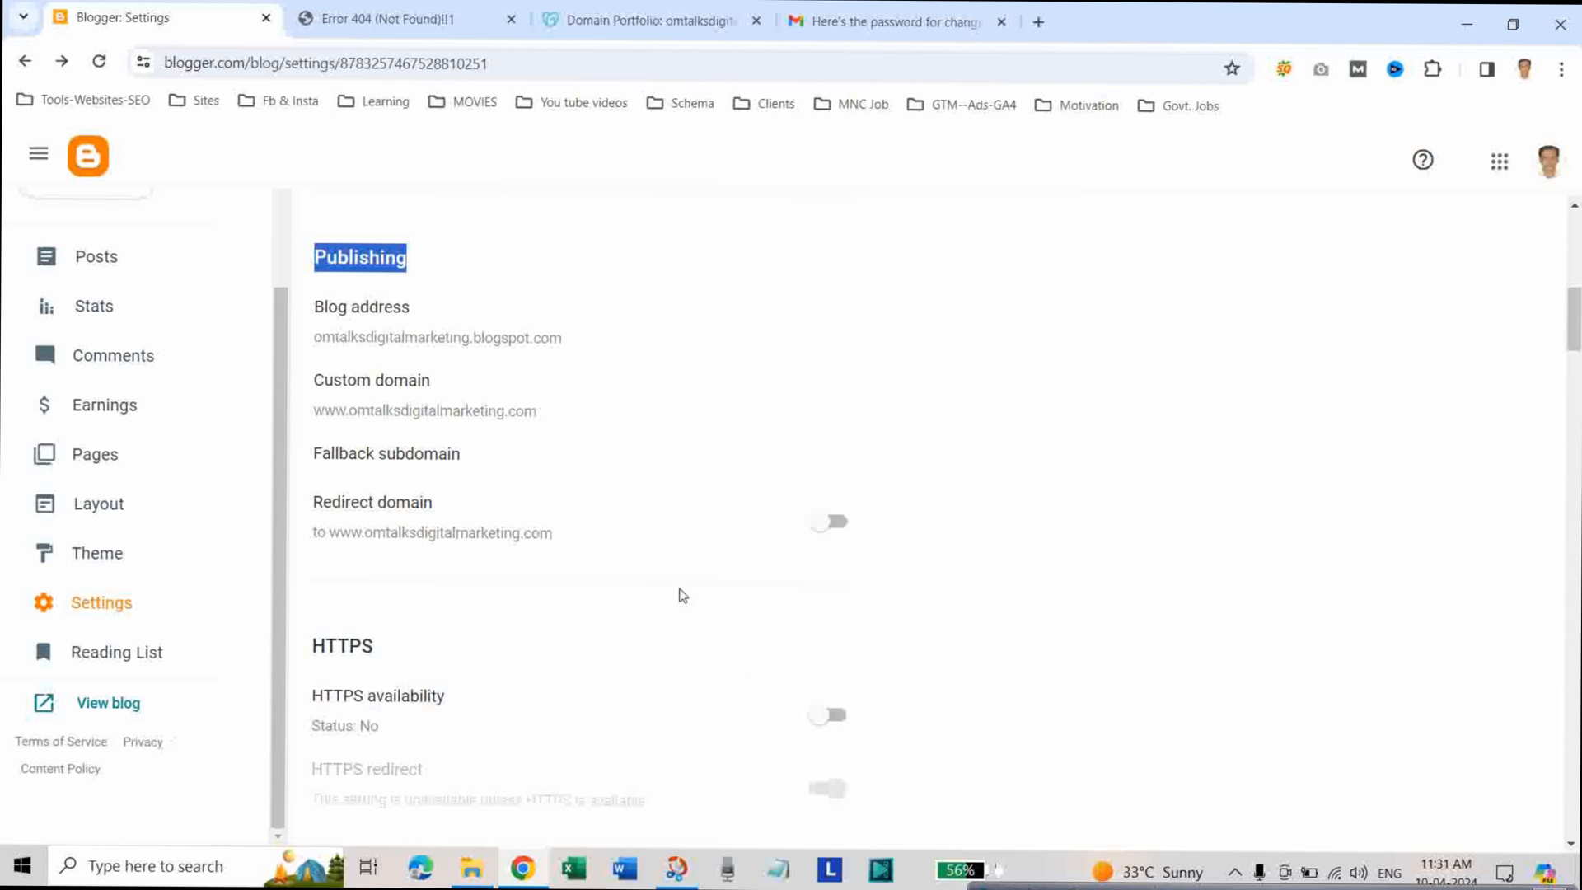
left_click(695, 533)
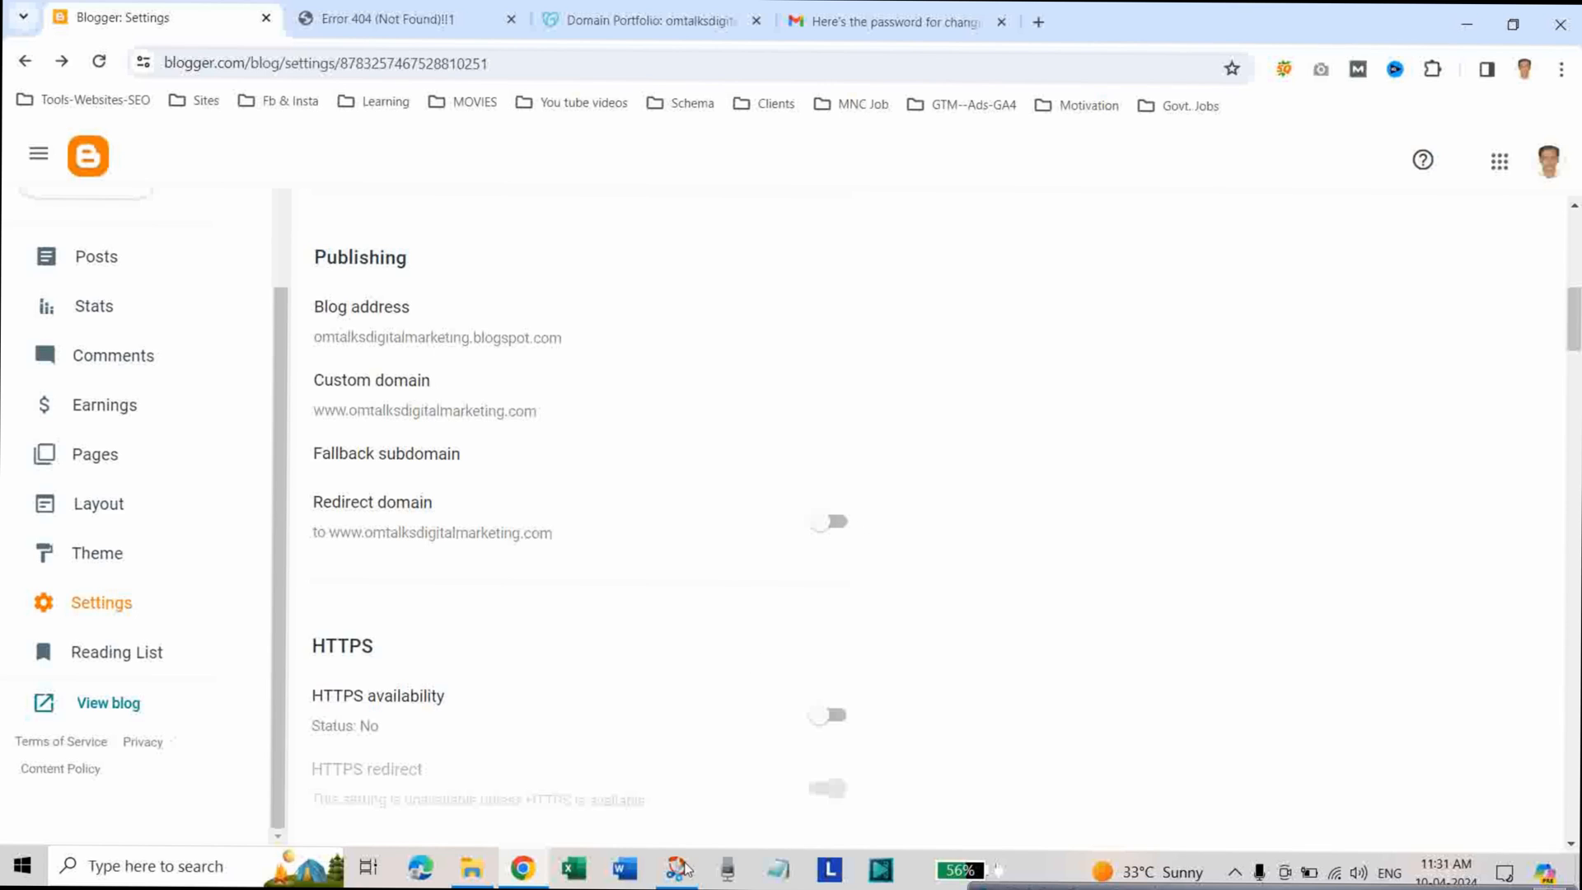
left_click(832, 527)
left_click_drag(1565, 343, 1565, 374)
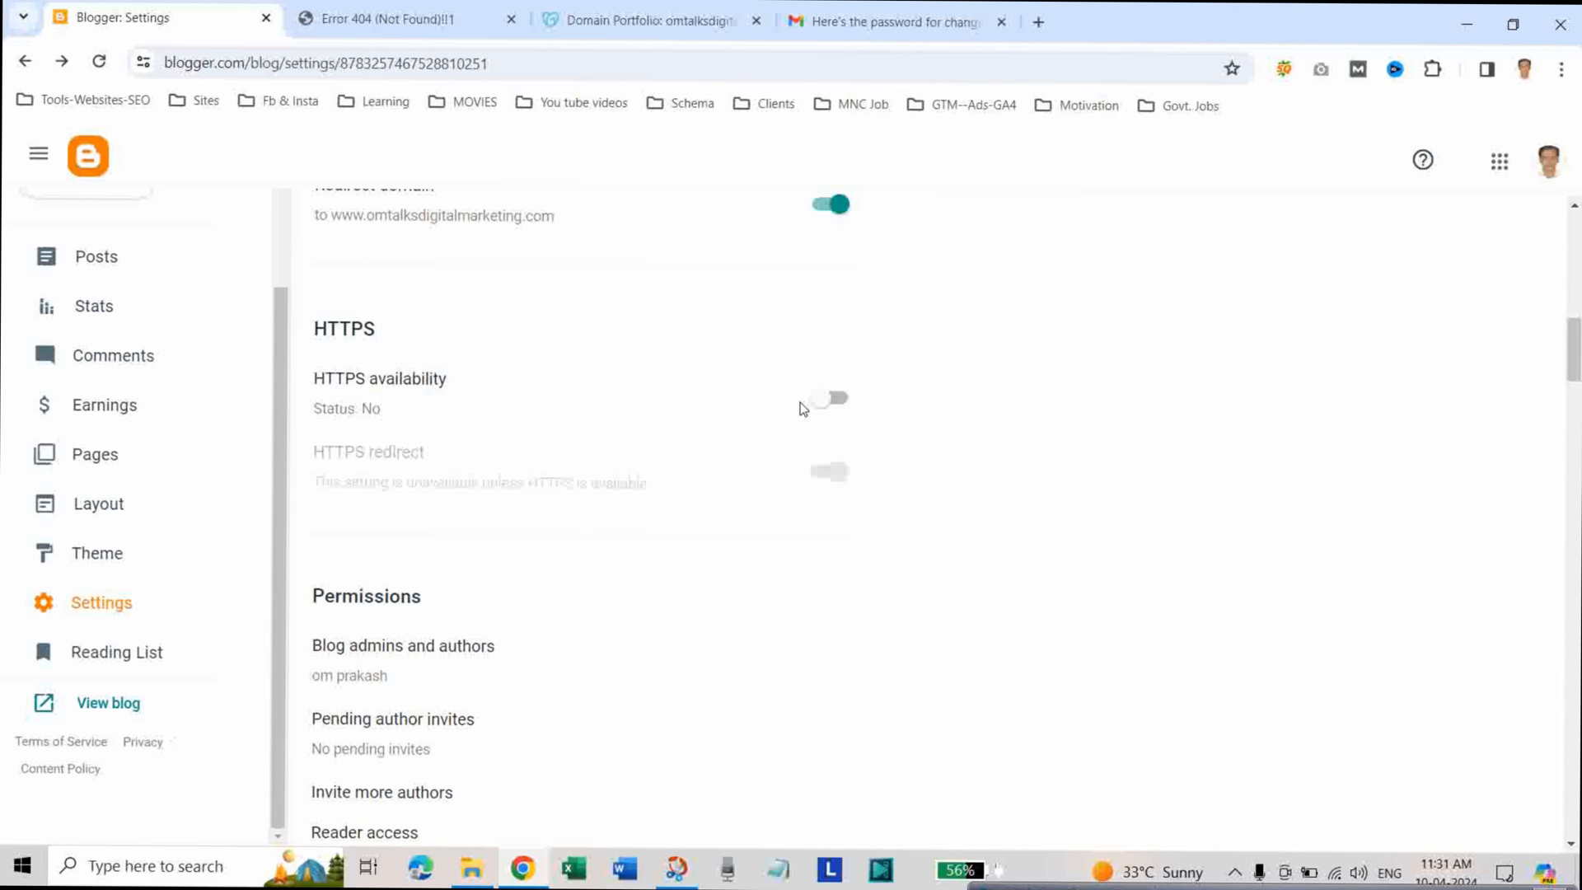
left_click(835, 402)
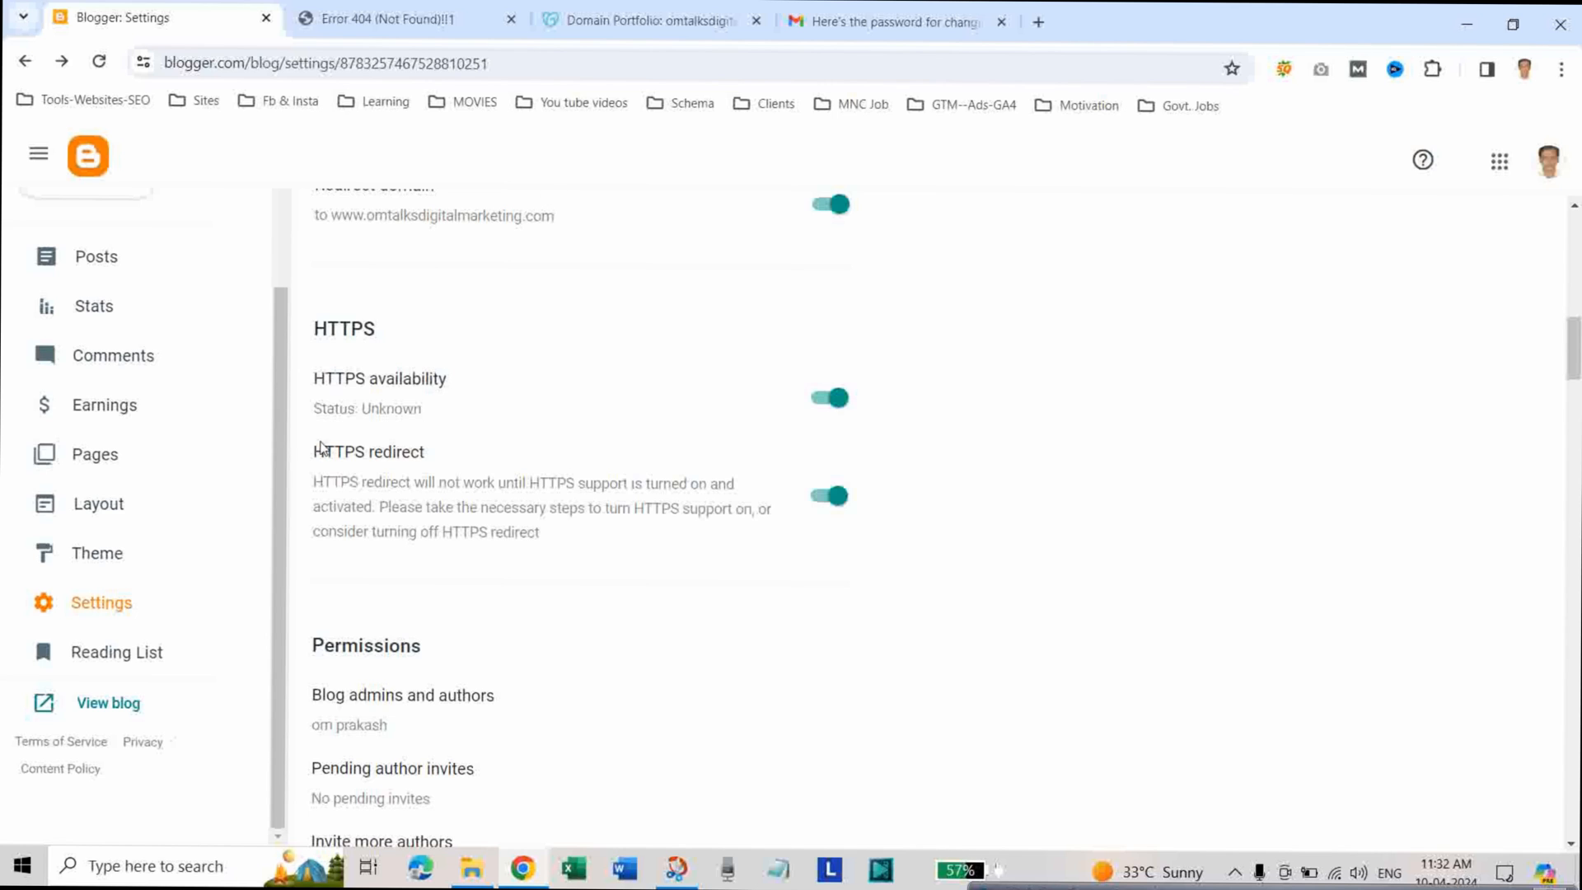
Open the live blog from the Blogger settings and check its address in the browser
left_click(94, 706)
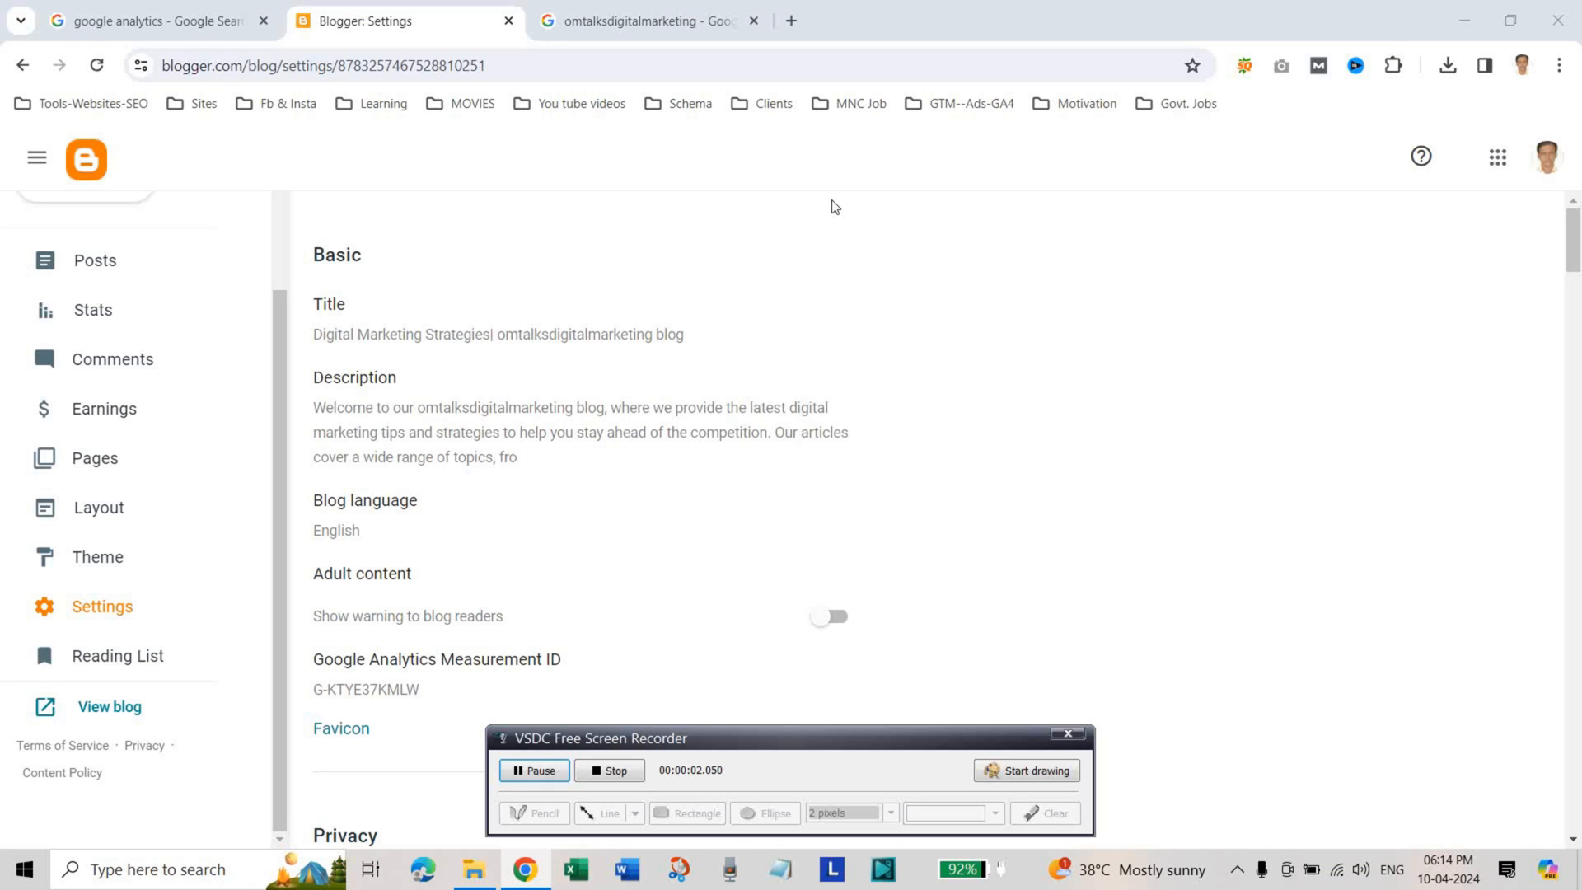
left_click(107, 707)
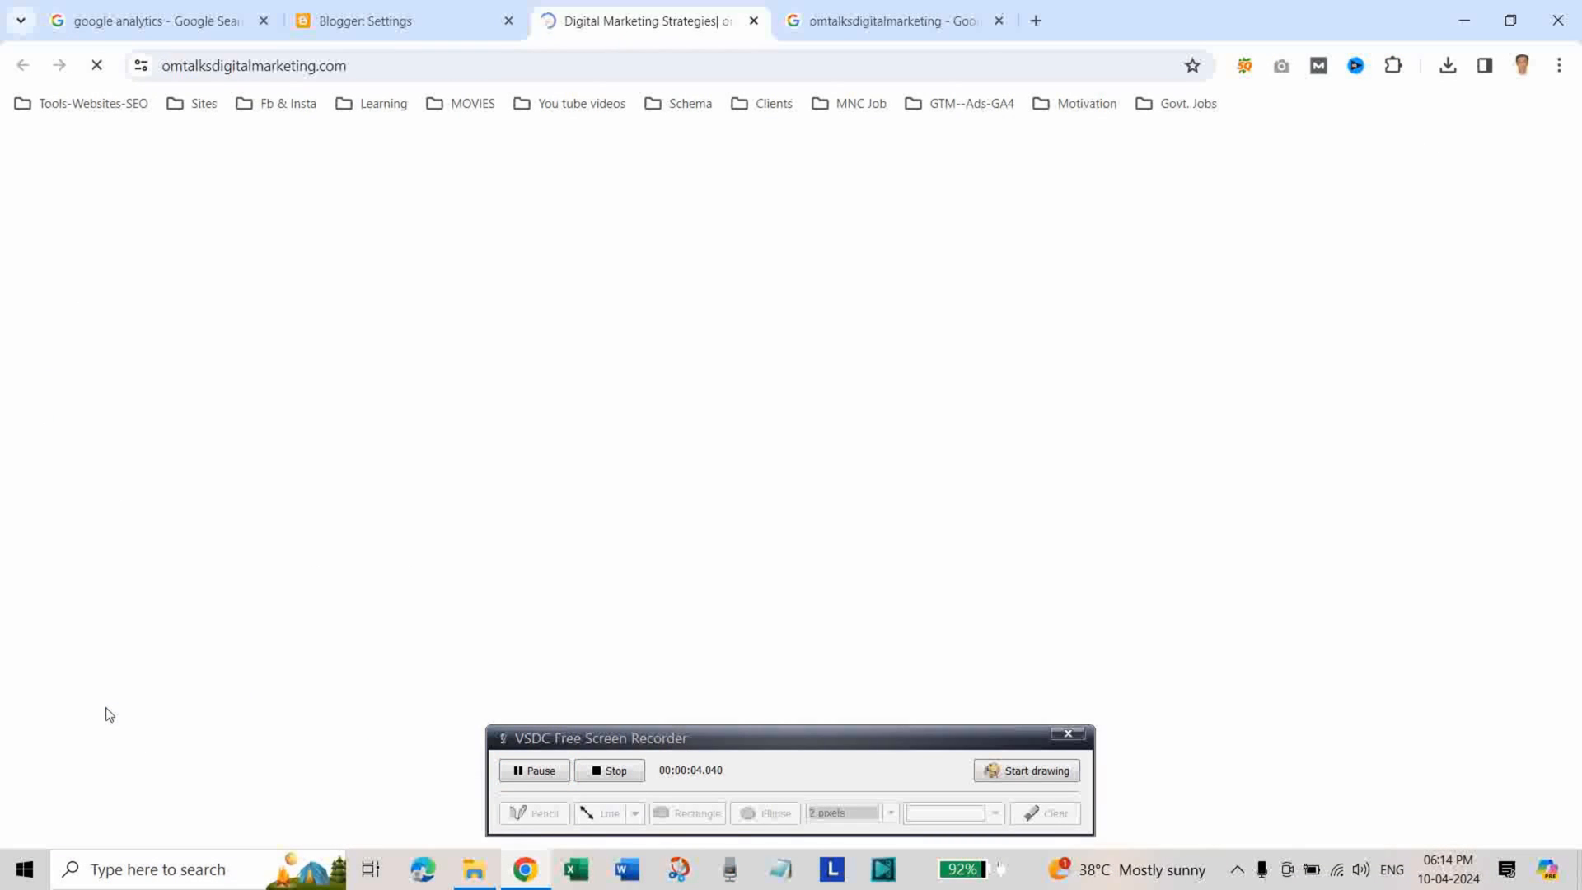
left_click(399, 65)
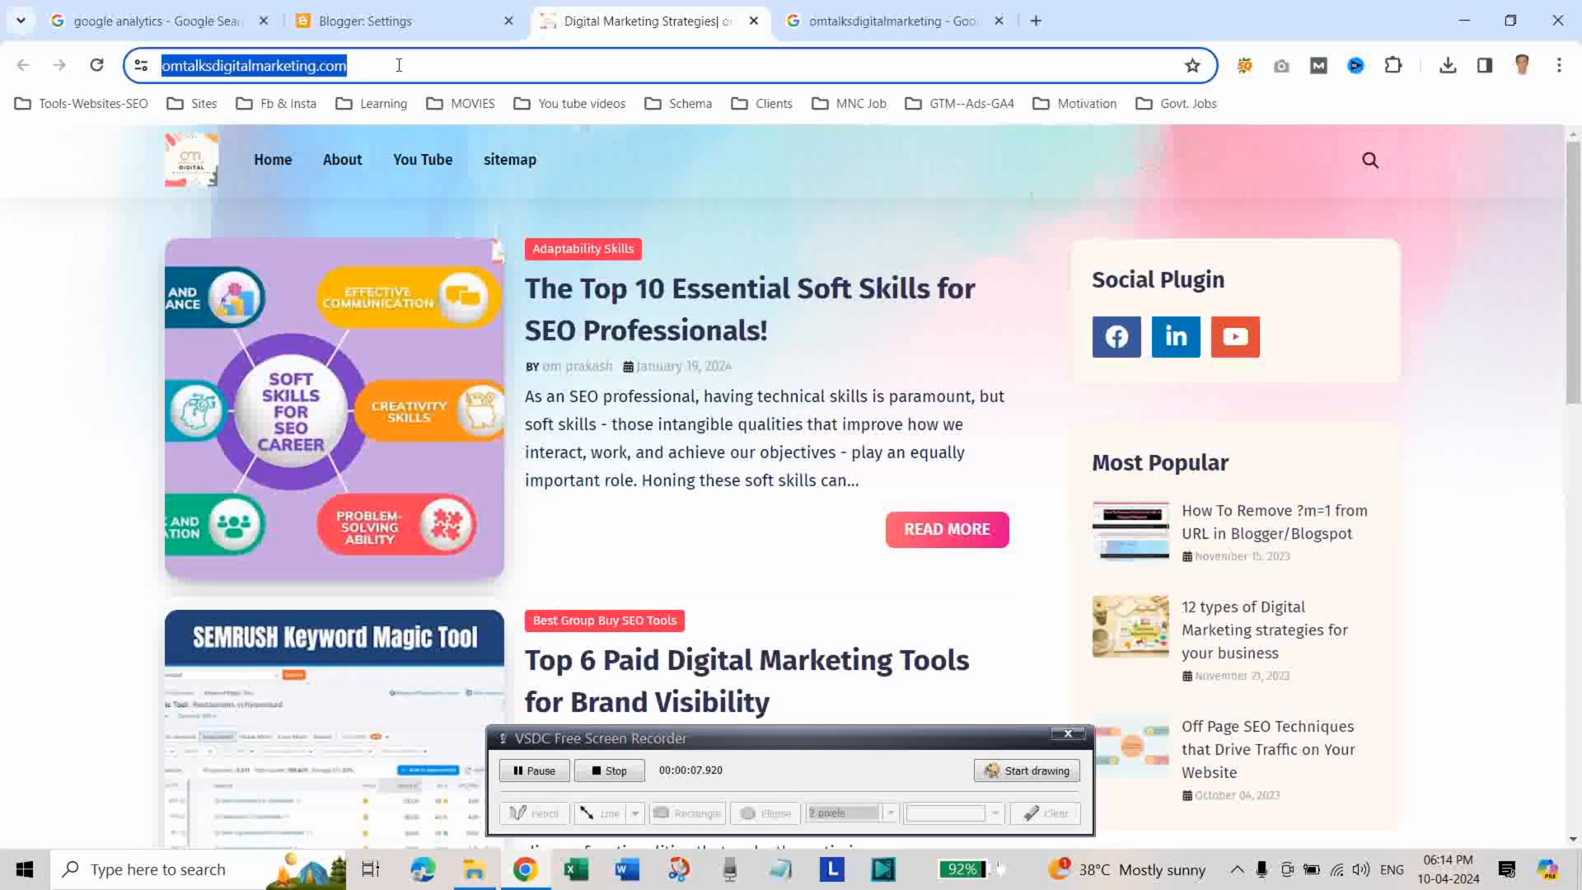